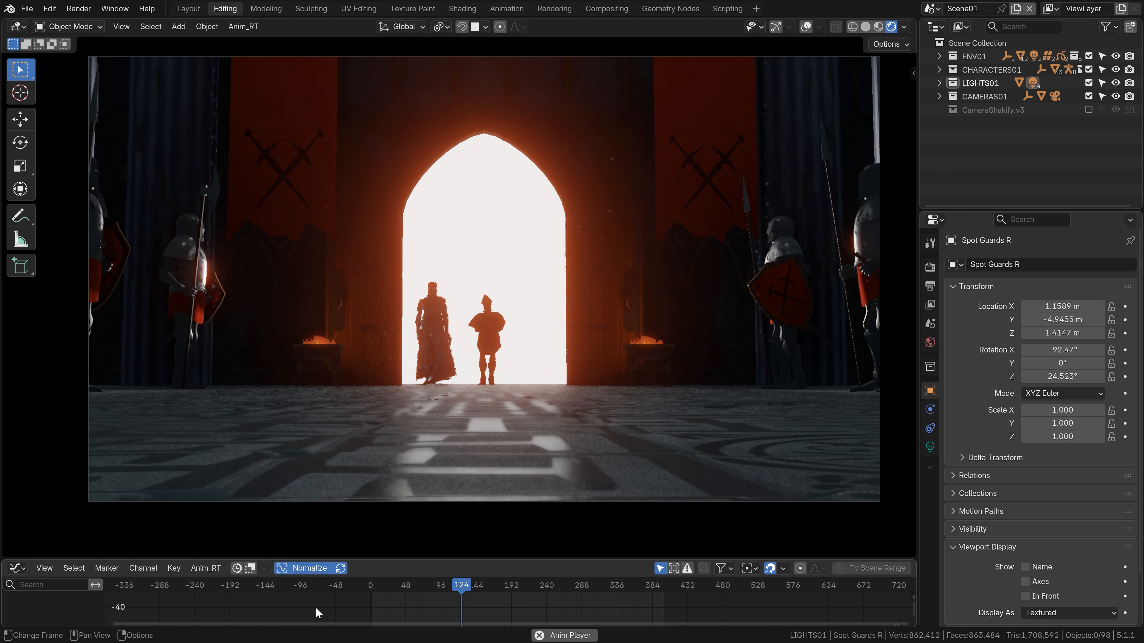
# - Switch to Scene02 and preview its animation past the cut to Camera02b, stopping playback at frame 334
pyautogui.click(931, 9)
pyautogui.click(945, 44)
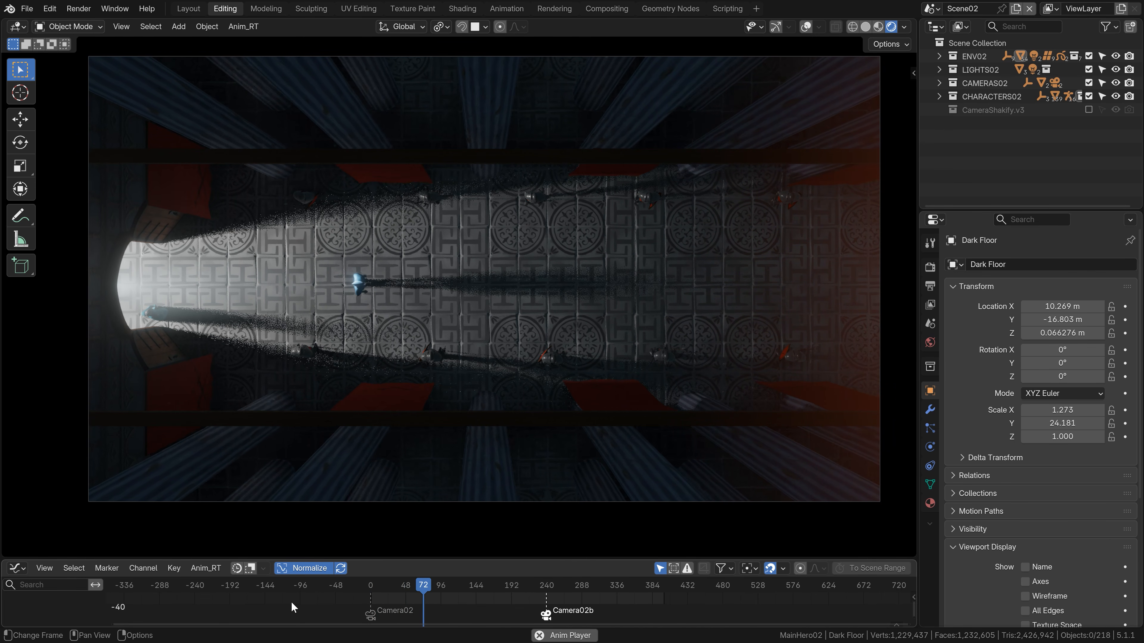
pyautogui.moveTo(425, 594); pyautogui.dragTo(530, 595)
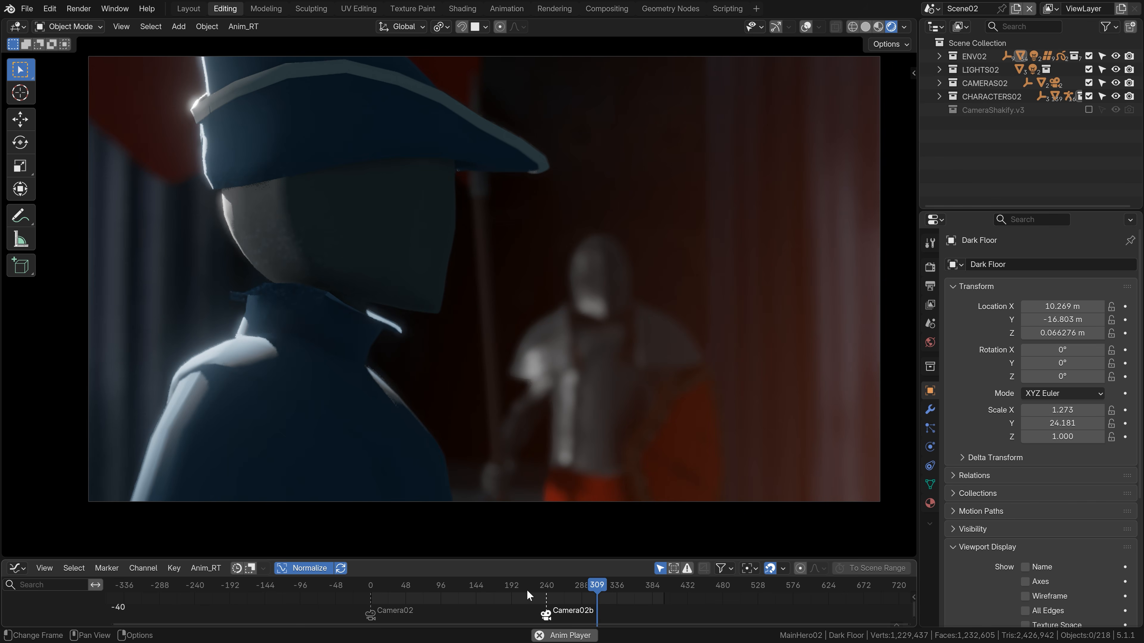
pyautogui.press('space')
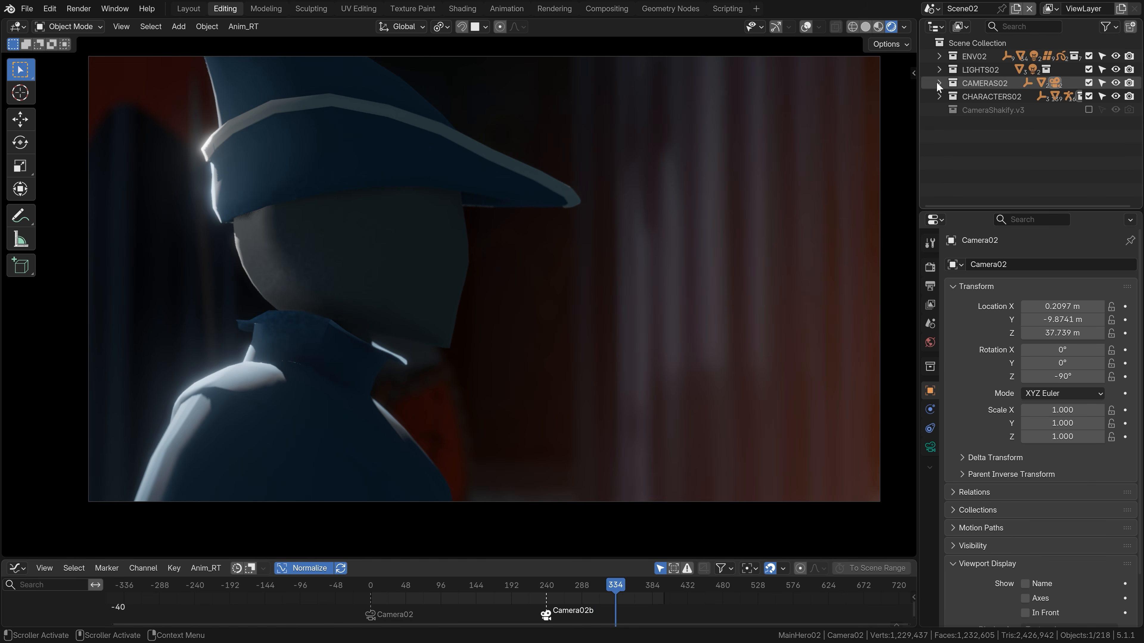
# - Expand the CAMERAS02 collection, bind Camera02 to a new timeline marker near frame 334, and shift that marker slightly earlier
pyautogui.click(940, 84)
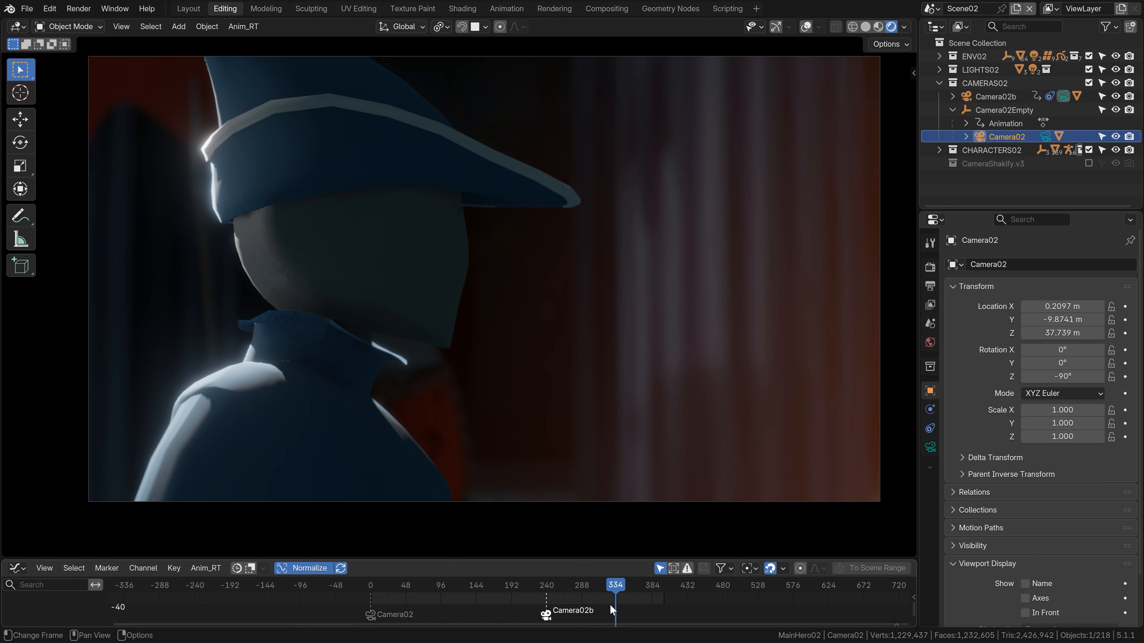
pyautogui.hotkey('ctrl', 'b')
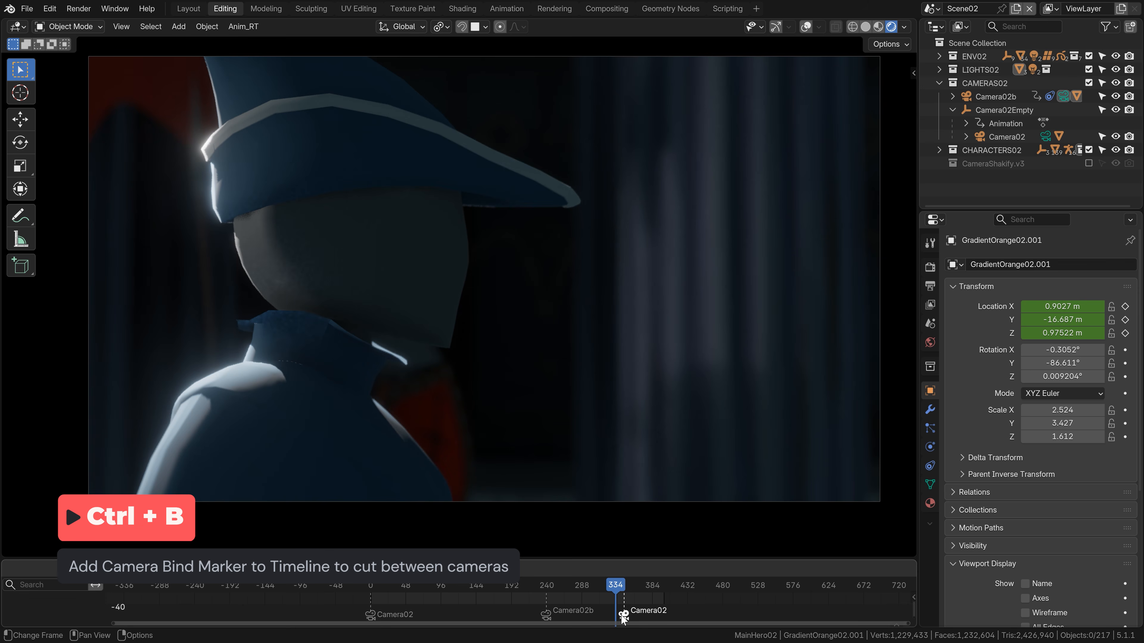
pyautogui.moveTo(621, 615); pyautogui.dragTo(614, 616)
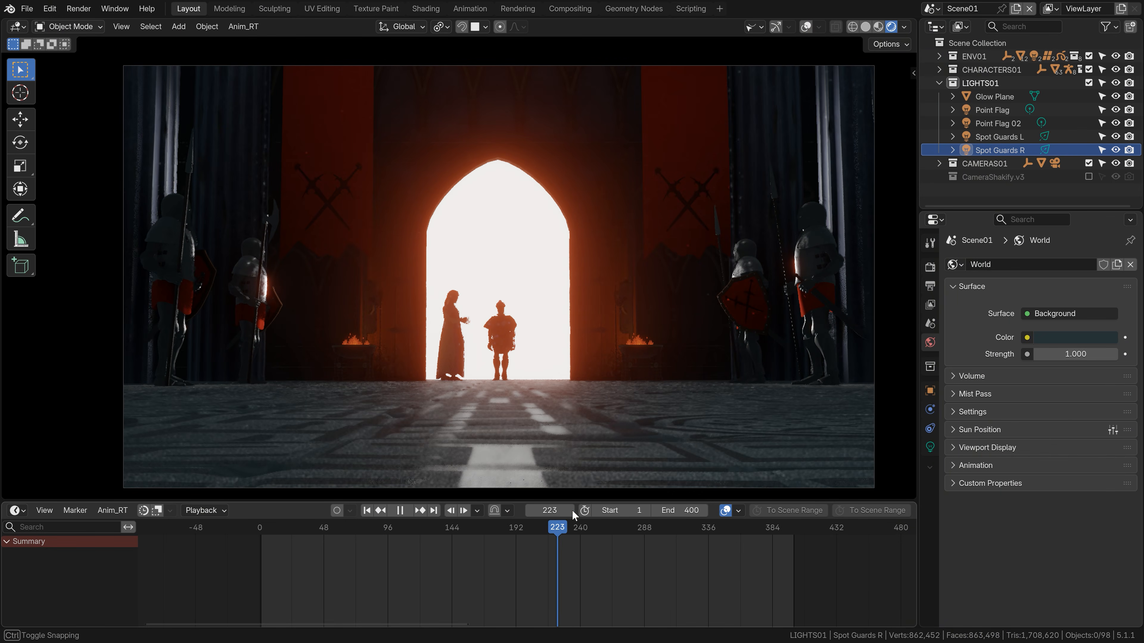
# - Switch from Scene01 to Scene02 and scrub to frame 270 to view the Camera02b shot
pyautogui.click(930, 8)
pyautogui.click(959, 44)
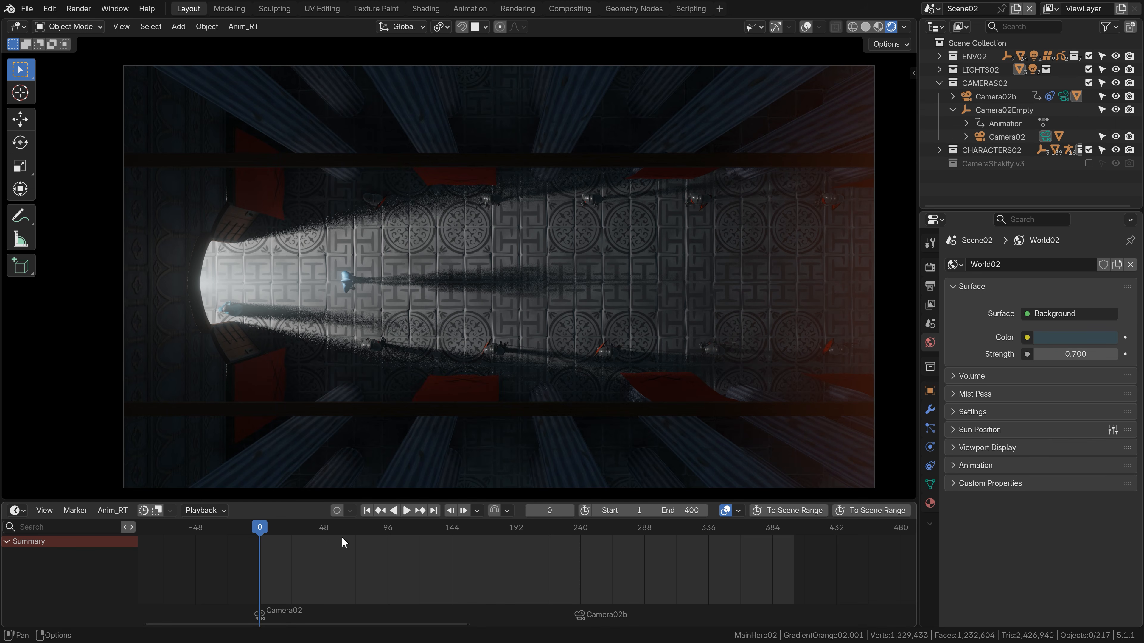
pyautogui.moveTo(340, 529); pyautogui.dragTo(619, 532)
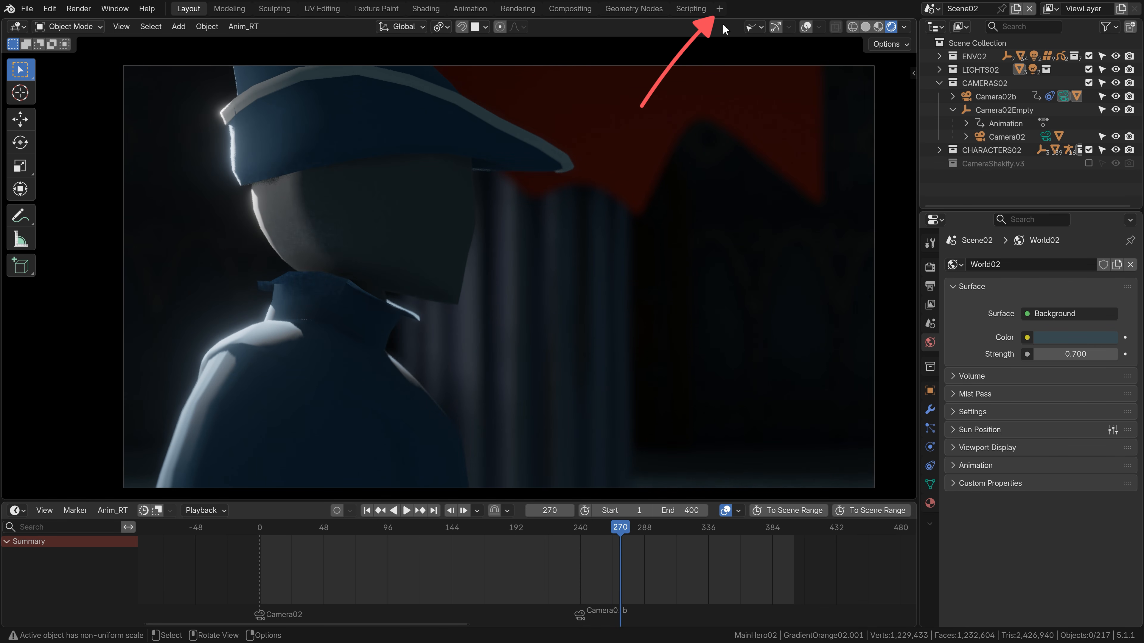
# - Add a Video Editing workspace from the video editing templates
pyautogui.click(719, 8)
pyautogui.moveTo(696, 123)
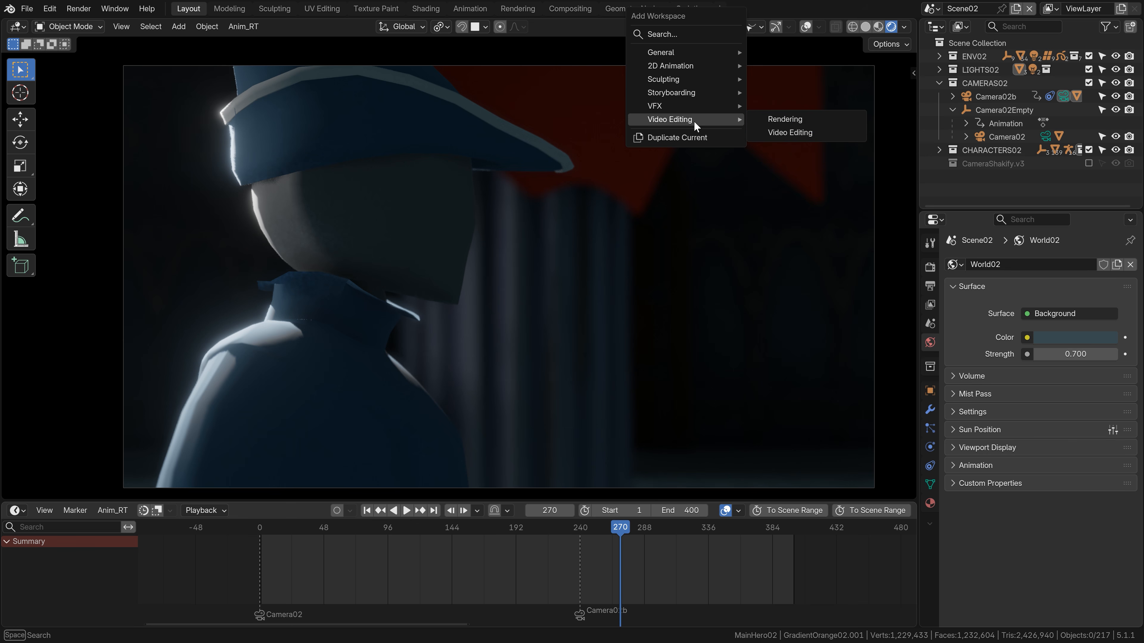
pyautogui.click(810, 132)
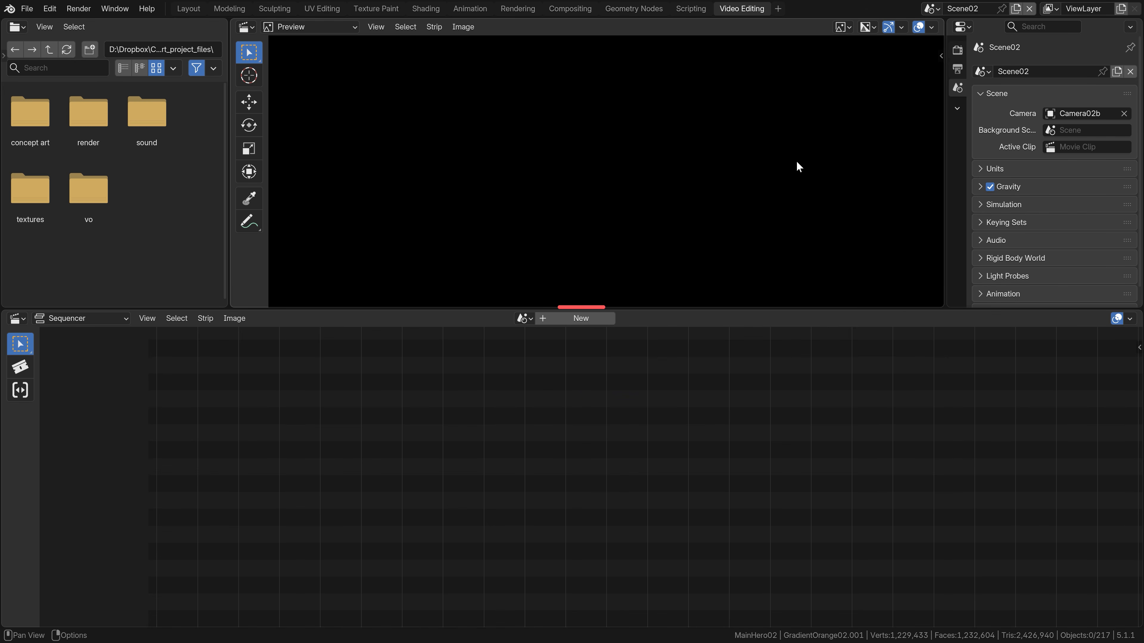
# - Create a new sequencer scene named EDIT and choose it as the active scene
pyautogui.click(555, 318)
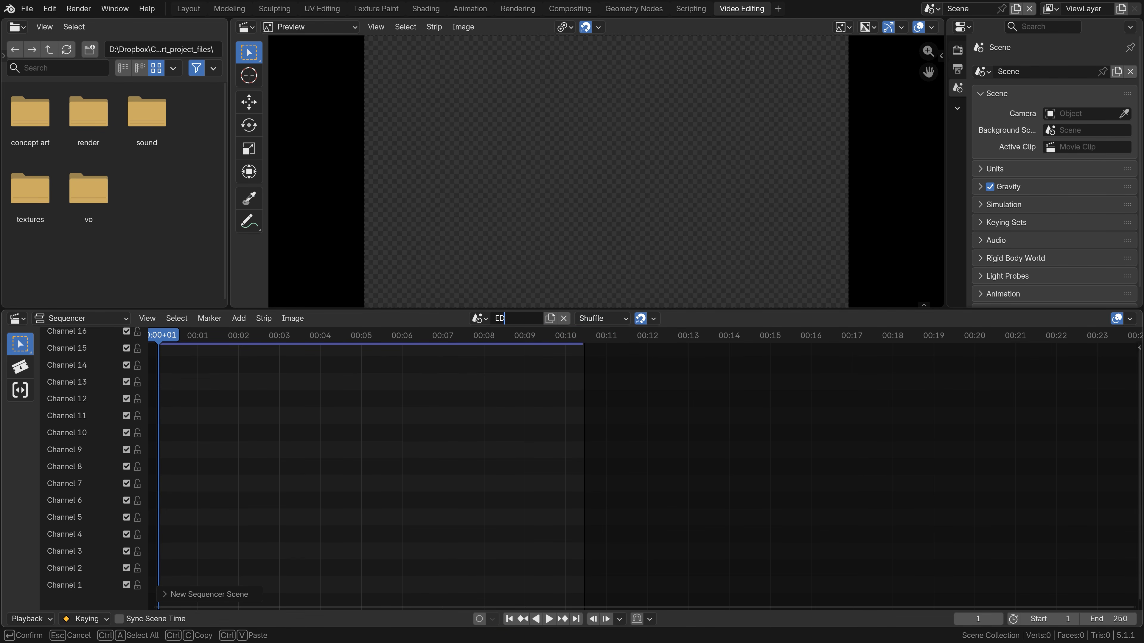
pyautogui.write('EDIT')
pyautogui.press('Return')
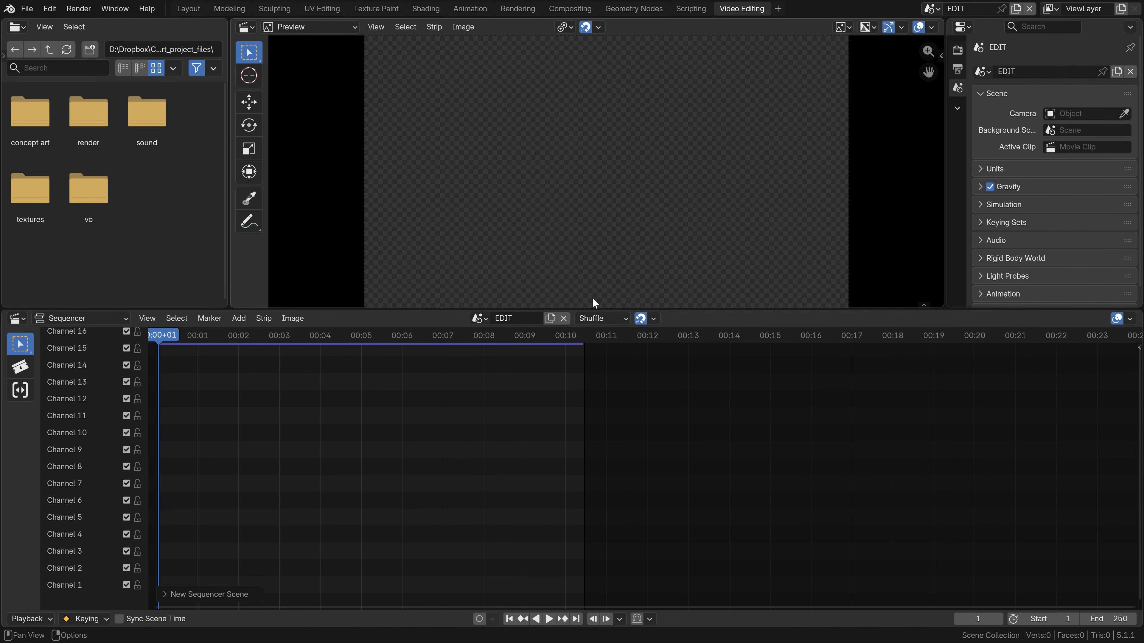
pyautogui.click(930, 8)
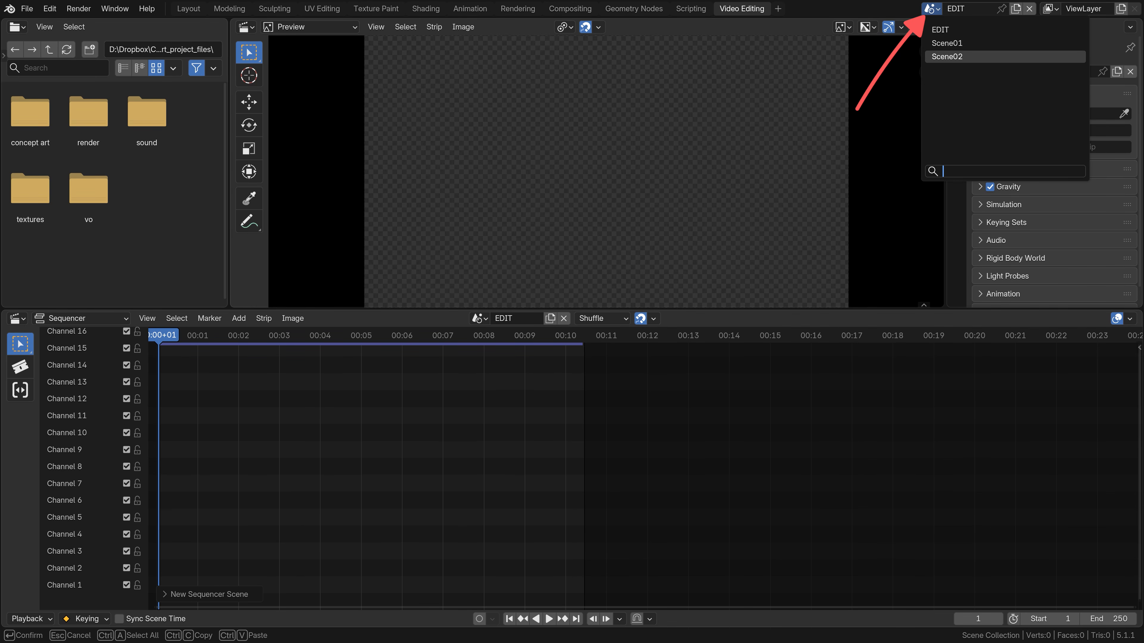
pyautogui.click(945, 29)
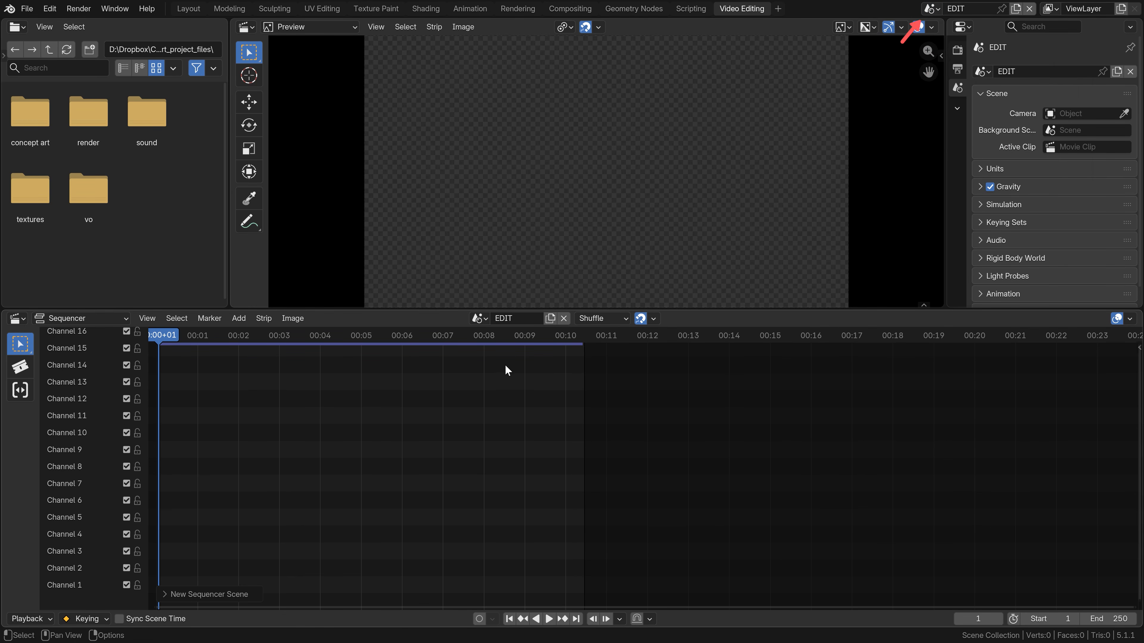
# - Add Scene01 as a scene strip in channel 1, starting at frame 1
pyautogui.moveTo(442, 404); pyautogui.dragTo(636, 409, button='middle')
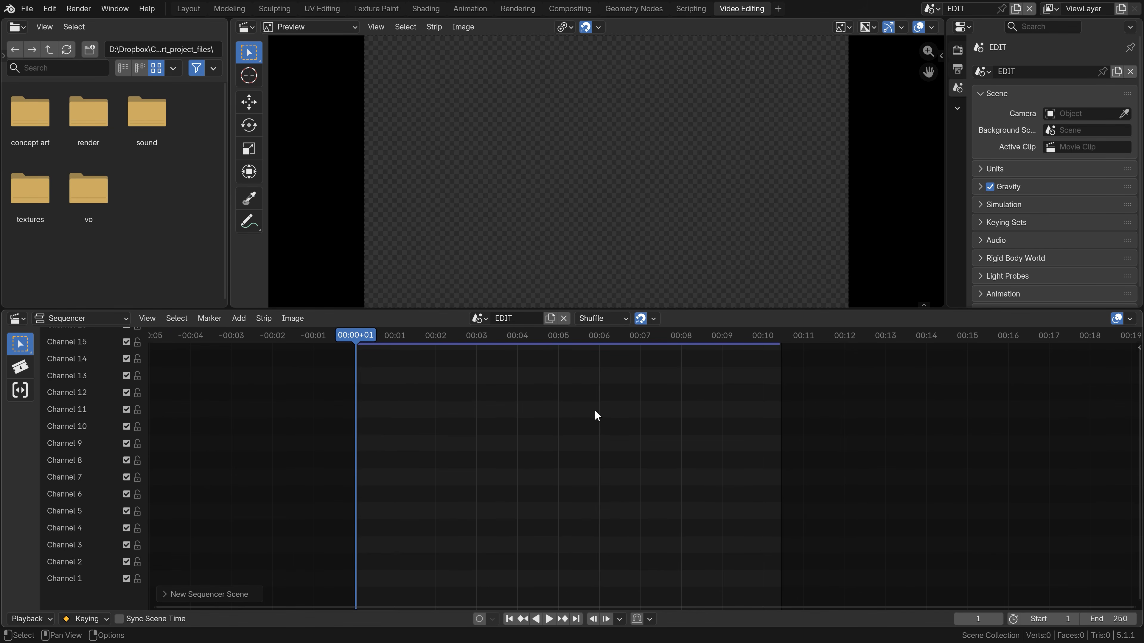
pyautogui.click(239, 318)
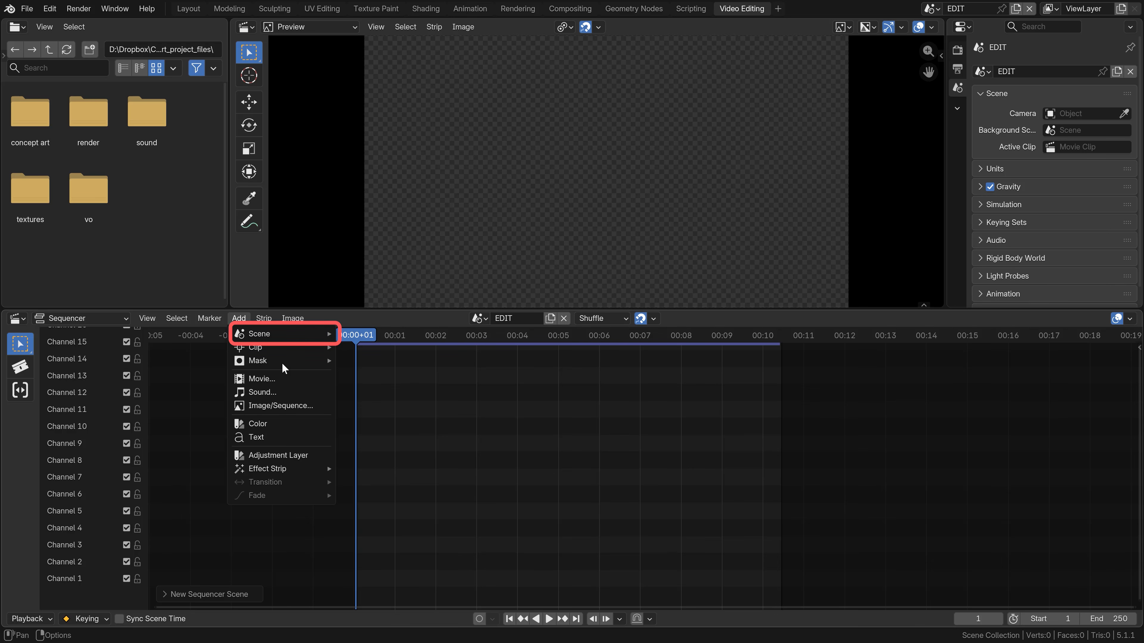
pyautogui.moveTo(284, 333)
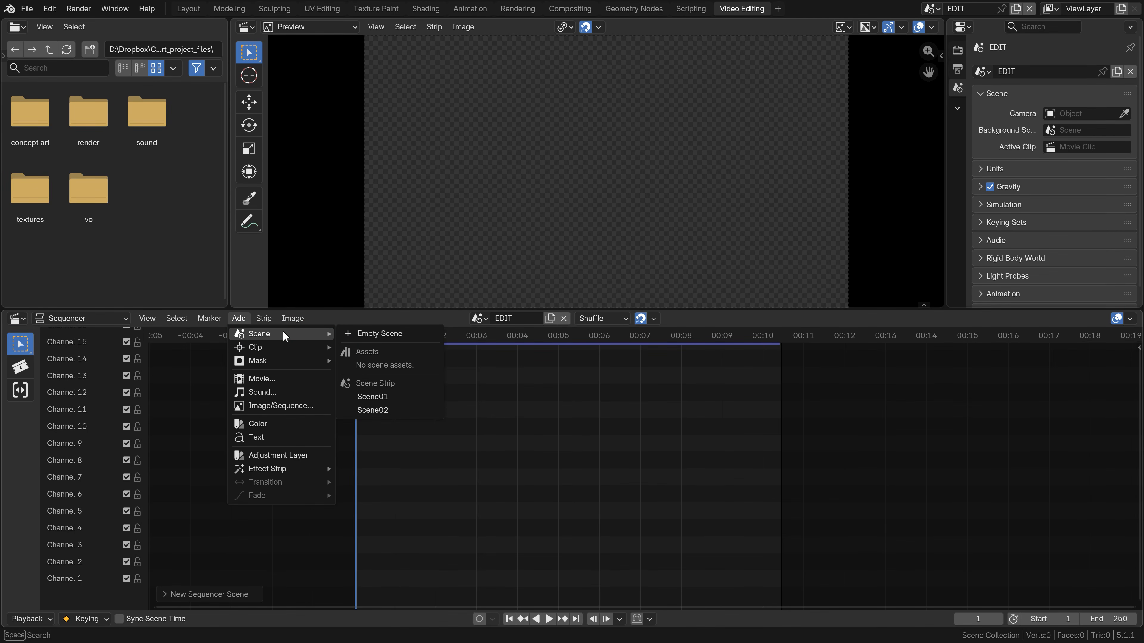
pyautogui.click(389, 400)
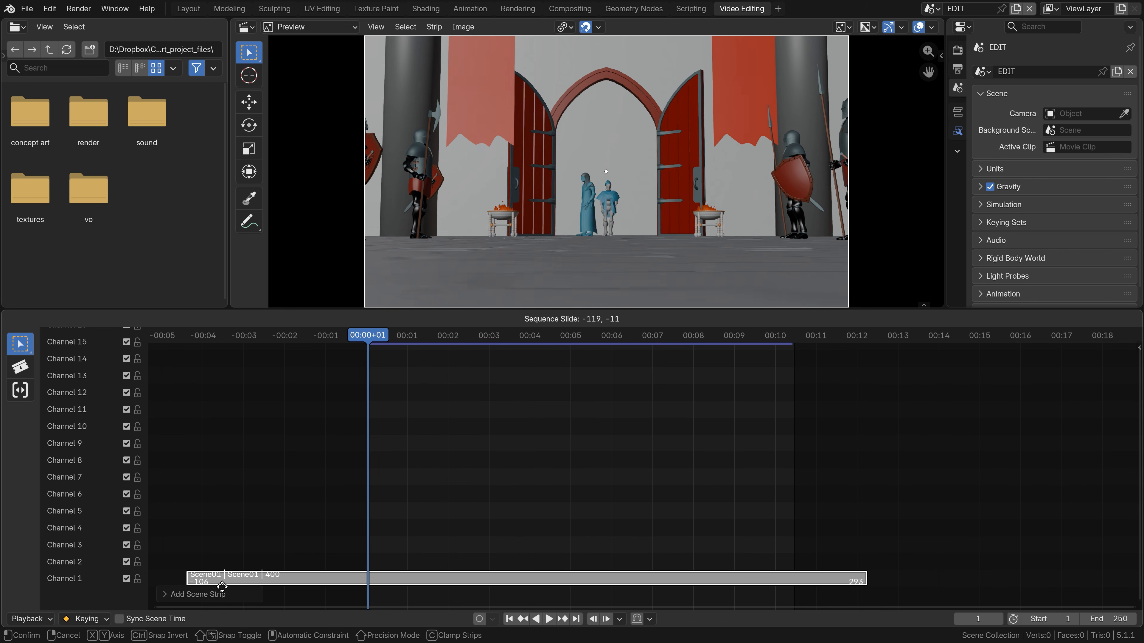
pyautogui.click(376, 578)
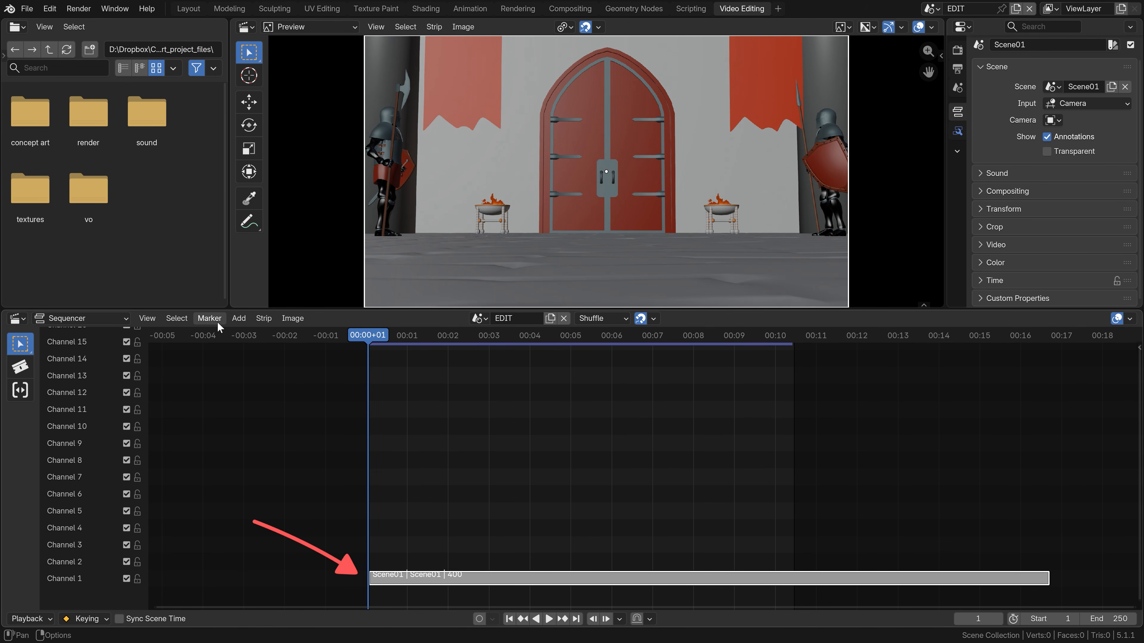
# - Add Scene02 as a scene strip in channel 2, starting right where the Scene01 strip ends
pyautogui.click(238, 318)
pyautogui.click(383, 410)
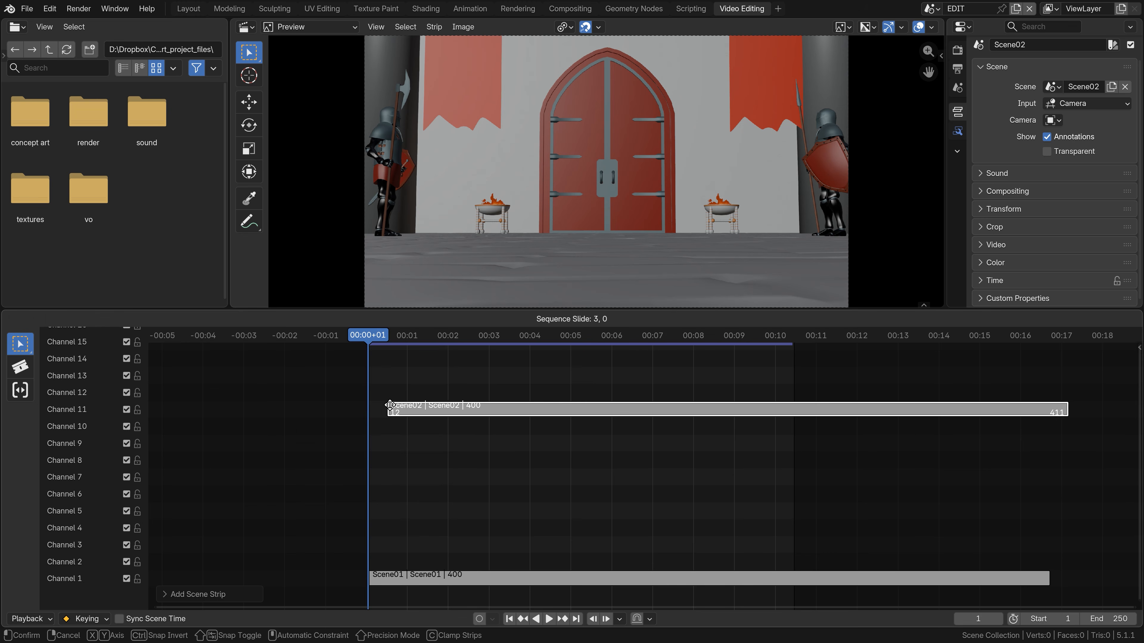
pyautogui.click(1048, 559)
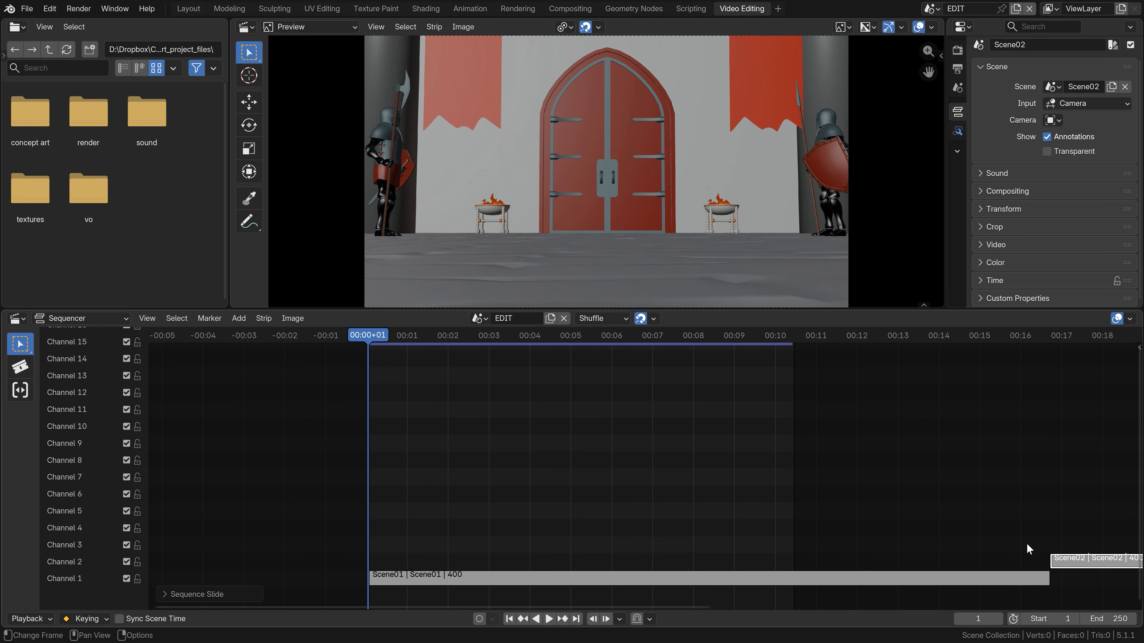
# - Extend the EDIT scene's end frame to 807 so the range covers both scene strips
pyautogui.scroll(-12, 1022, 546)
pyautogui.moveTo(845, 525); pyautogui.dragTo(628, 524, button='middle')
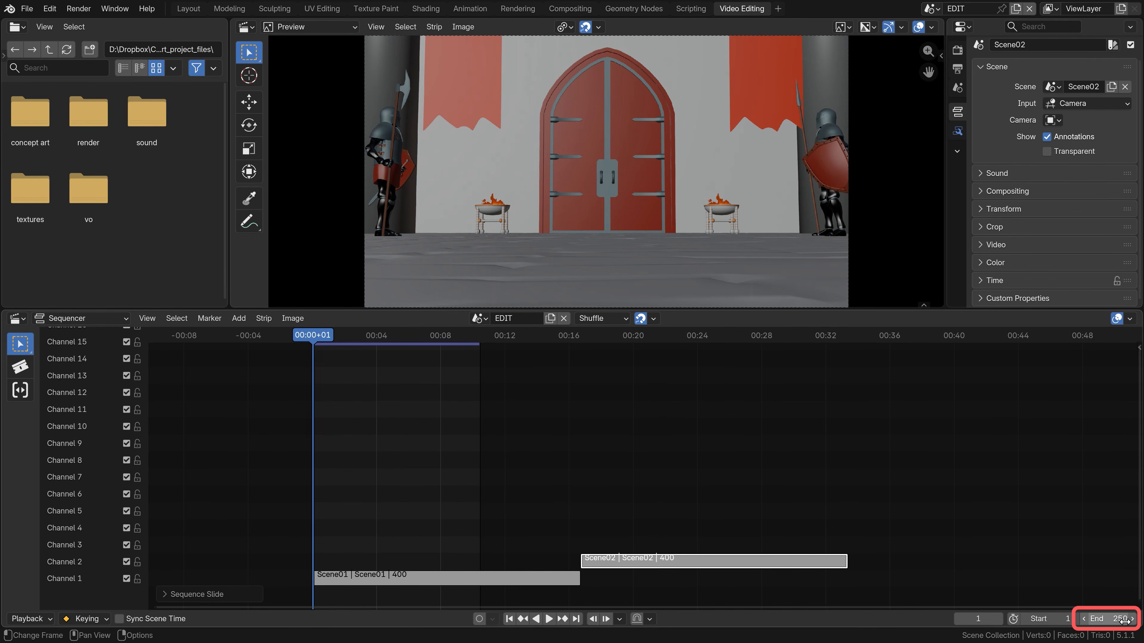
pyautogui.moveTo(1109, 618); pyautogui.dragTo(1143, 619)
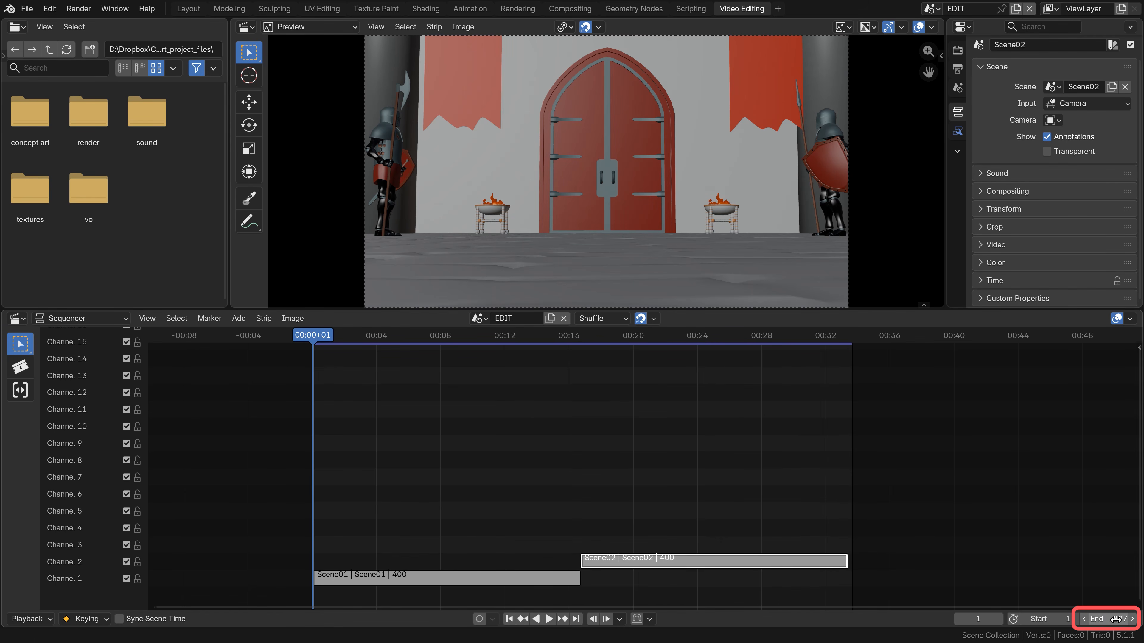
# - Show the preview's sidebar and set the scene strip shading to Rendered
pyautogui.press('n')
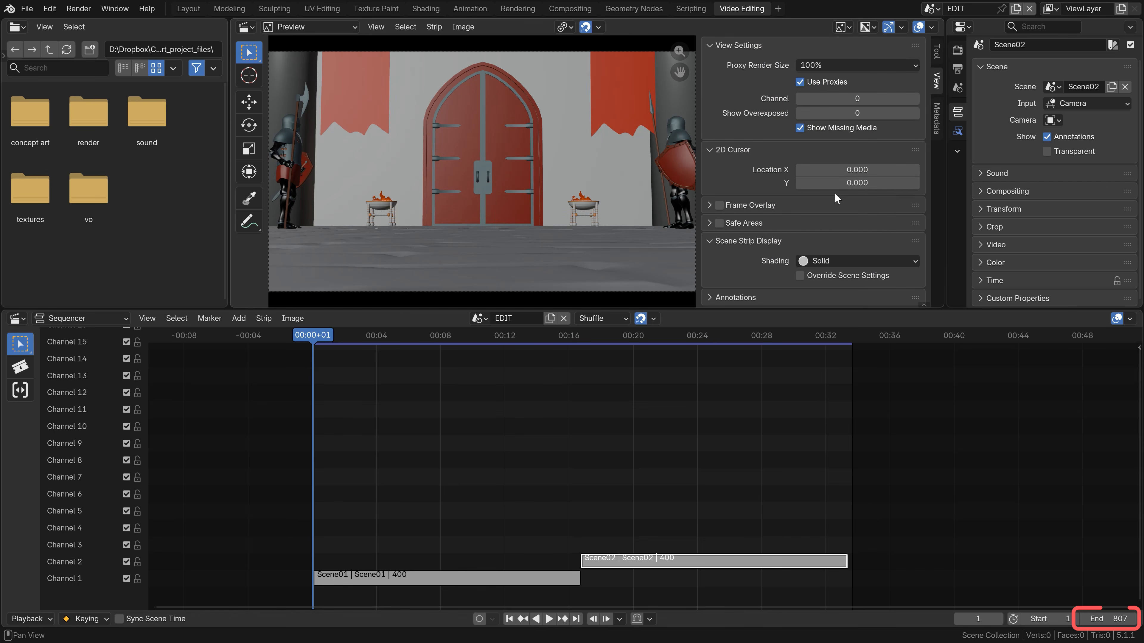
pyautogui.click(855, 269)
pyautogui.click(837, 321)
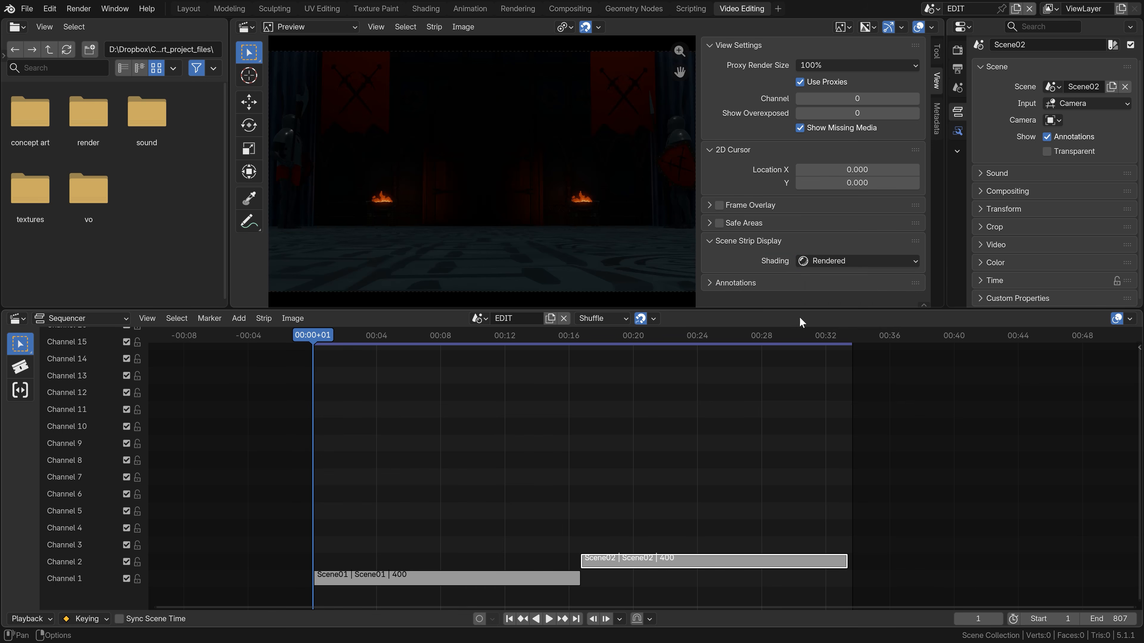
# - Scrub and play through the Scene01 strip to about frame 209 to check the rendered preview
pyautogui.moveTo(341, 338); pyautogui.dragTo(465, 375)
pyautogui.scroll(10, 452, 350)
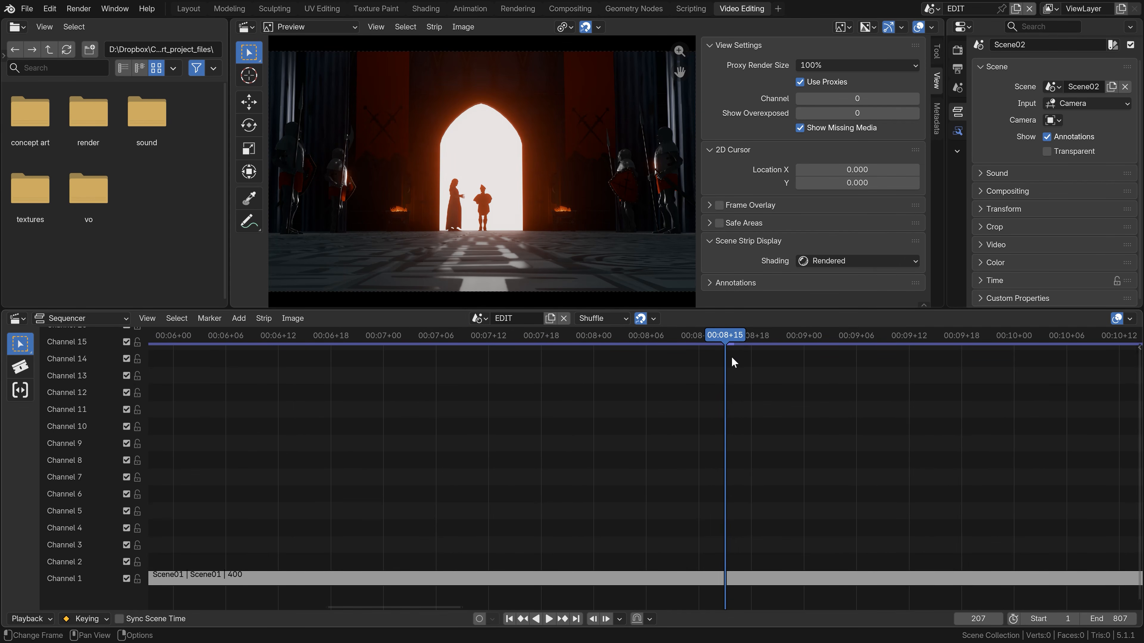
pyautogui.press('space')
pyautogui.moveTo(735, 342)
pyautogui.mouseDown()
pyautogui.moveTo(755, 338)
pyautogui.moveTo(744, 341)
pyautogui.mouseUp()
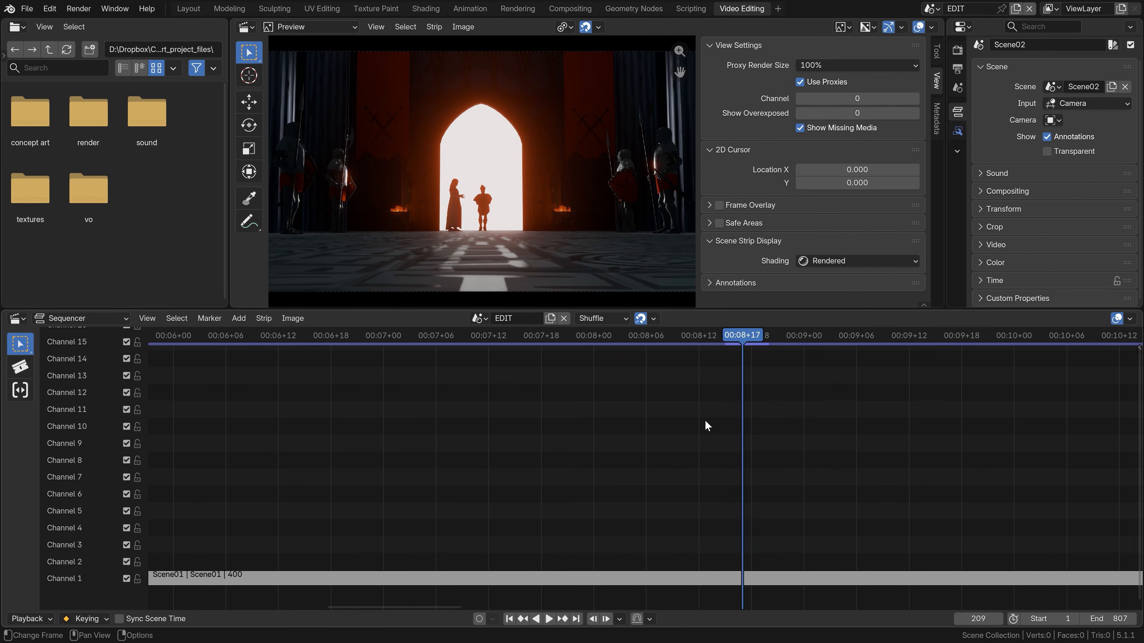
# - Set the preview's scene strip shading to Solid and bring both strips back into view
pyautogui.click(846, 263)
pyautogui.click(838, 291)
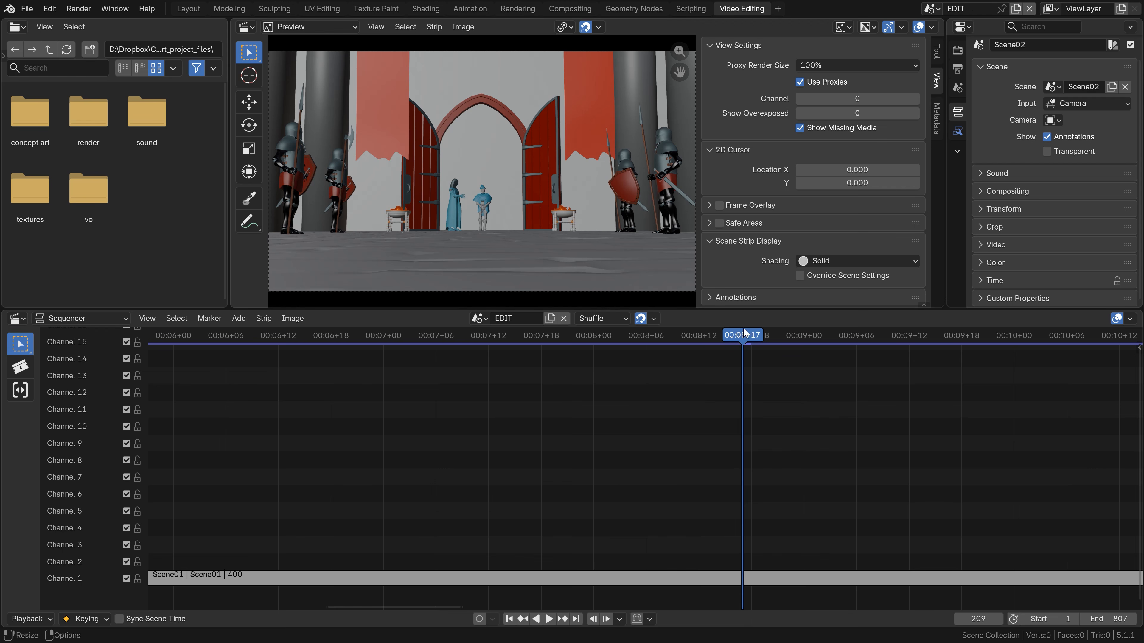
pyautogui.scroll(-6, 579, 453)
pyautogui.scroll(-6, 577, 440)
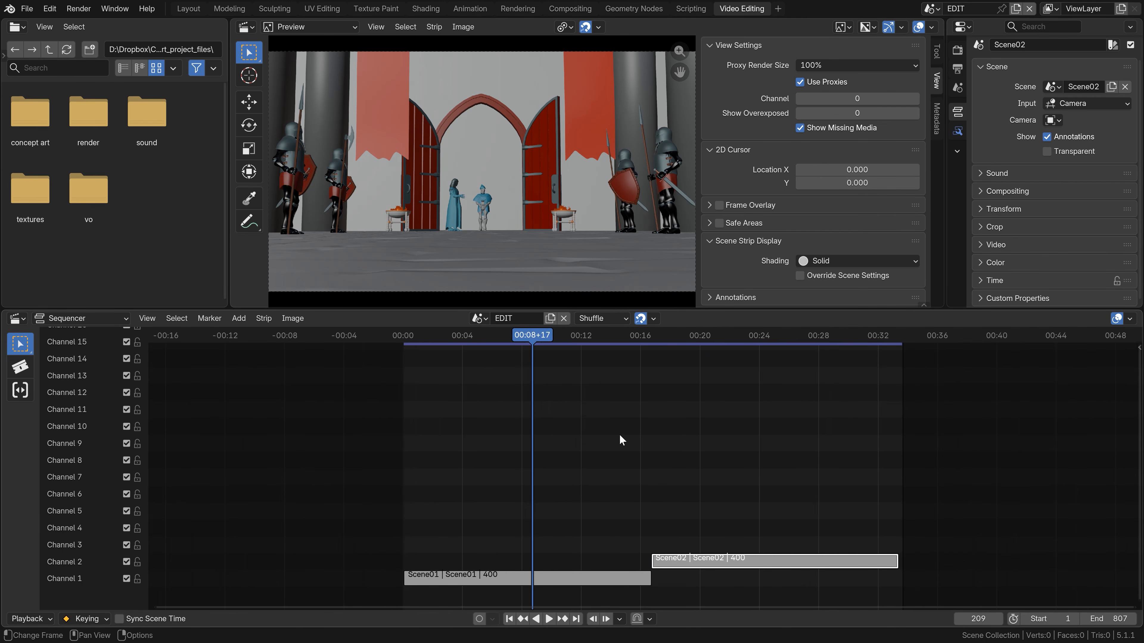
# - Set the playback sync mode to Frame Dropping and play the sequence briefly to check its speed
pyautogui.click(39, 620)
pyautogui.click(129, 357)
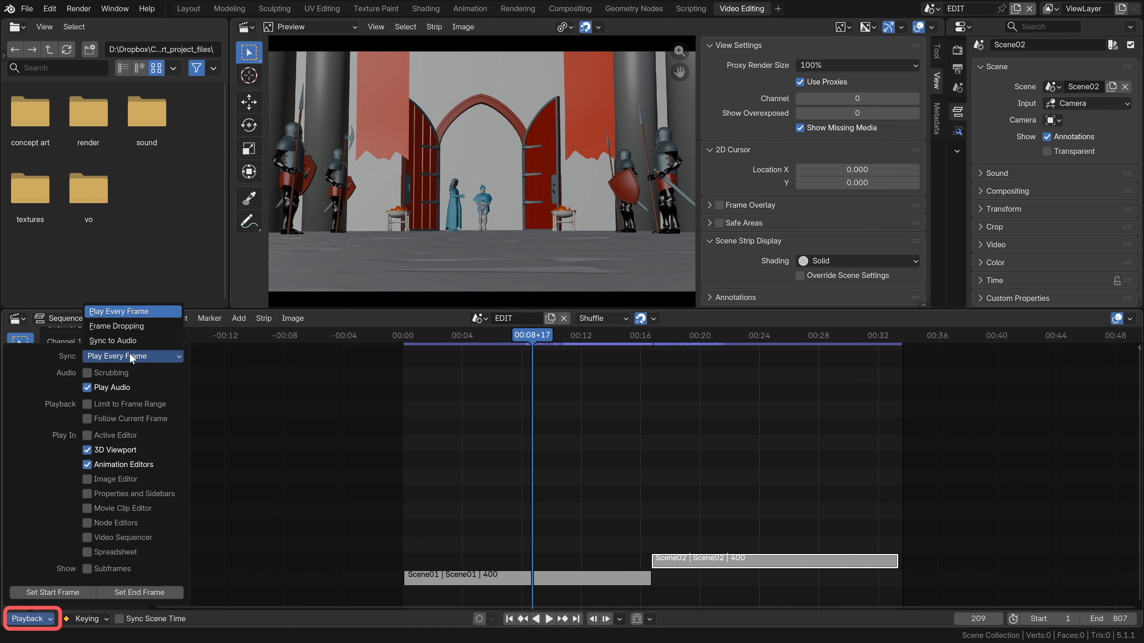
pyautogui.click(137, 325)
pyautogui.press('space')
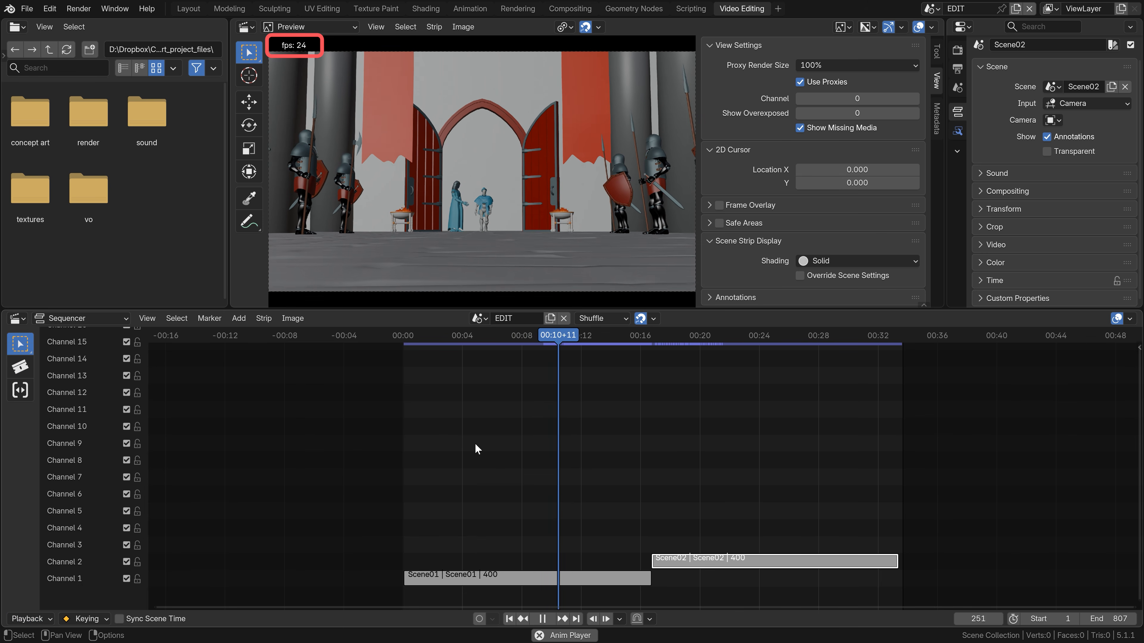
pyautogui.press('space')
# - Turn off Use Timecode so the sequencer shows frame numbers, and scrub to frame 273
pyautogui.click(145, 318)
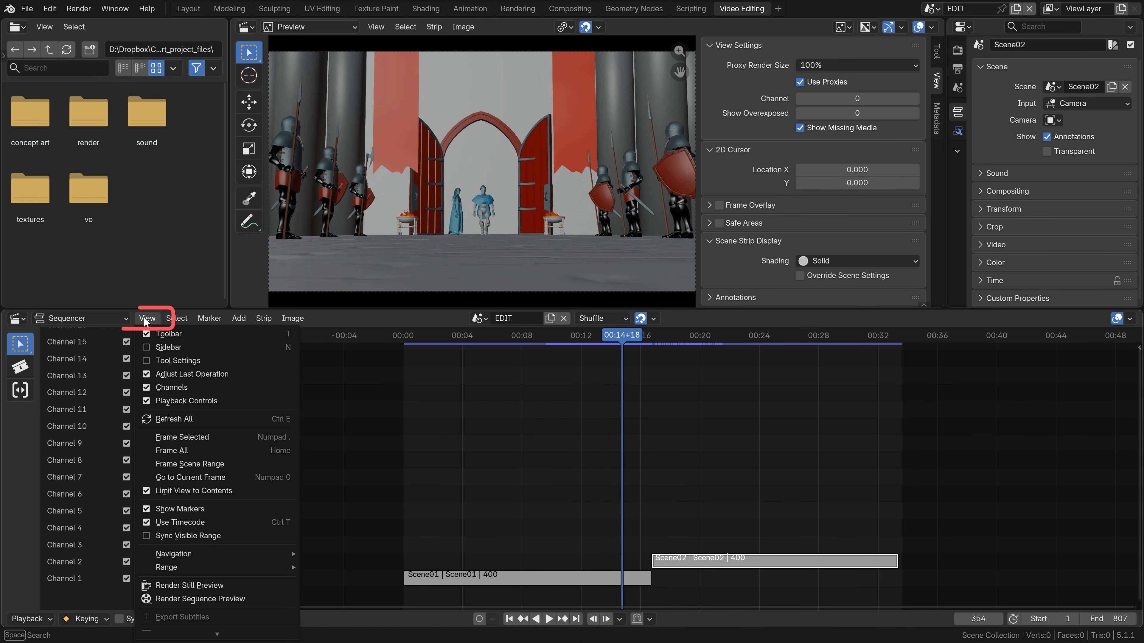
pyautogui.click(176, 523)
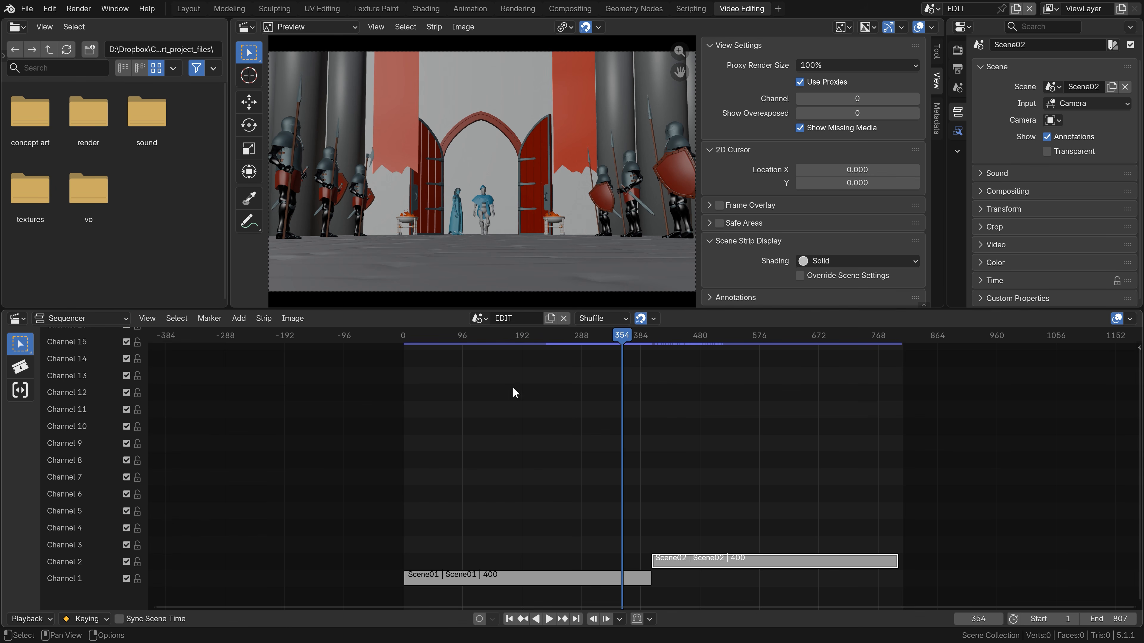
pyautogui.moveTo(626, 339); pyautogui.dragTo(595, 390)
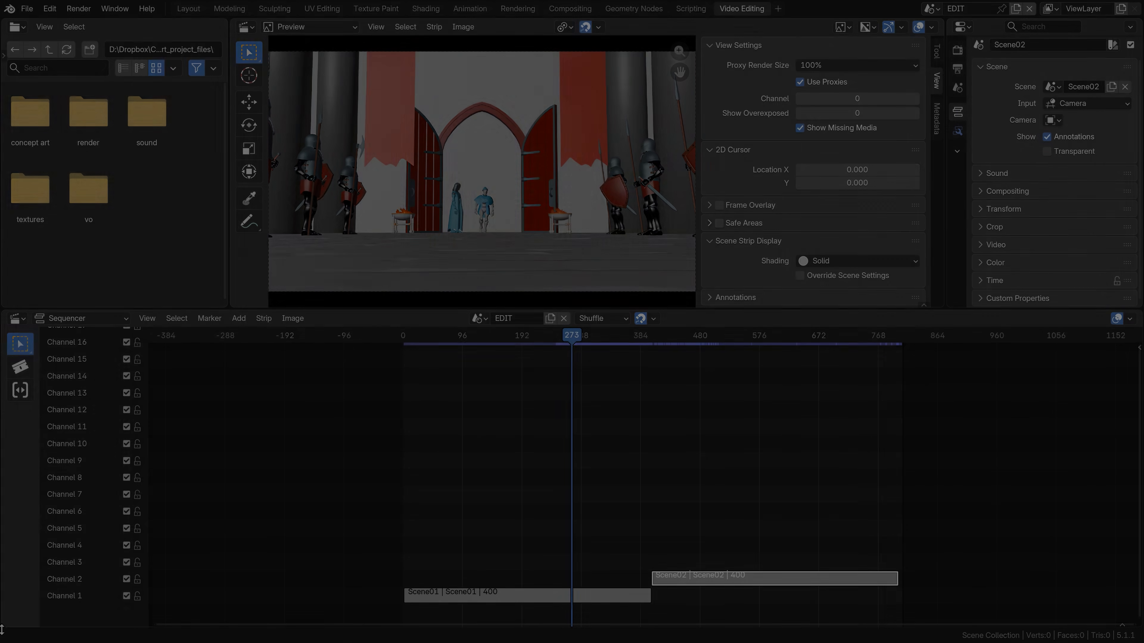
# - Add a thin Timeline editor strip with playback controls below the sequencer and close it again
pyautogui.moveTo(2, 627); pyautogui.dragTo(25, 540)
pyautogui.click(17, 548)
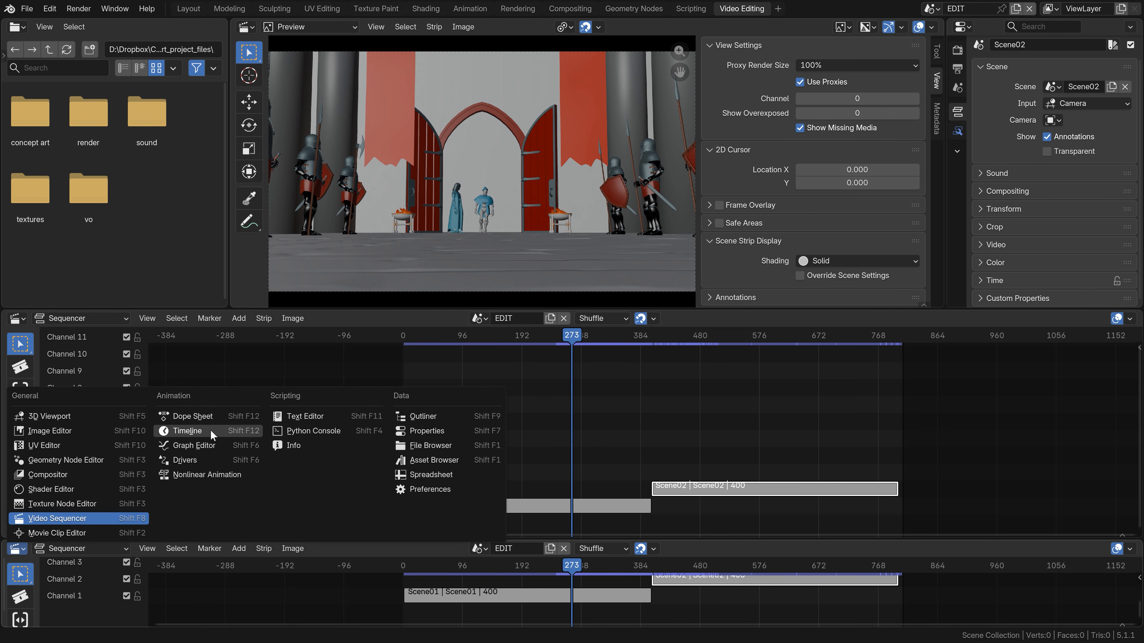
pyautogui.click(253, 434)
pyautogui.moveTo(456, 539); pyautogui.dragTo(455, 632)
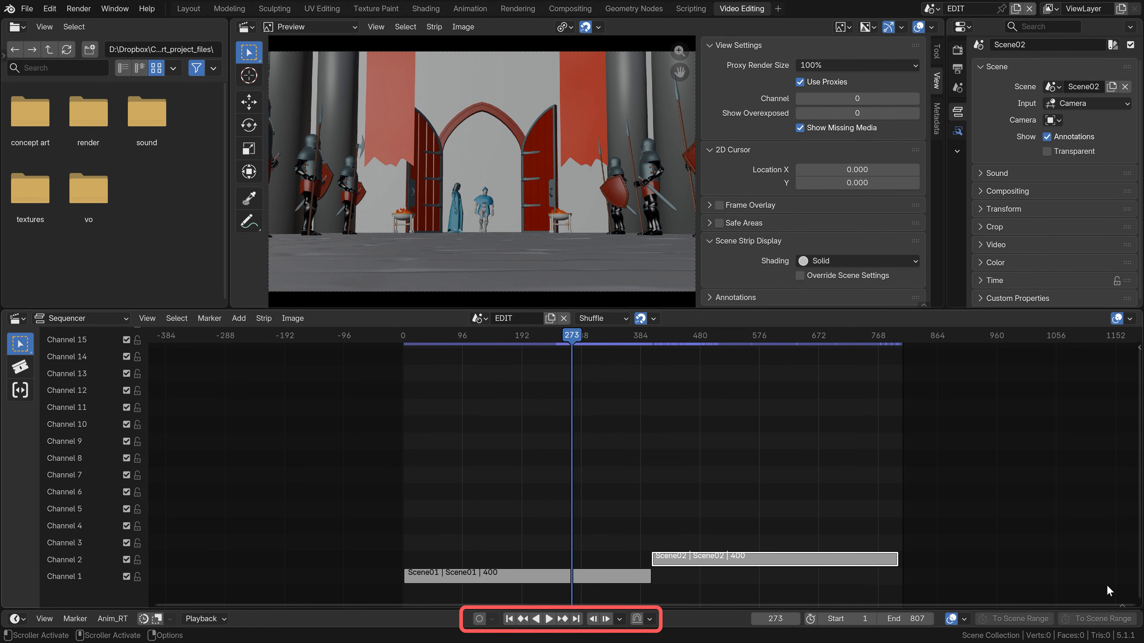
pyautogui.moveTo(1136, 607); pyautogui.dragTo(1109, 630)
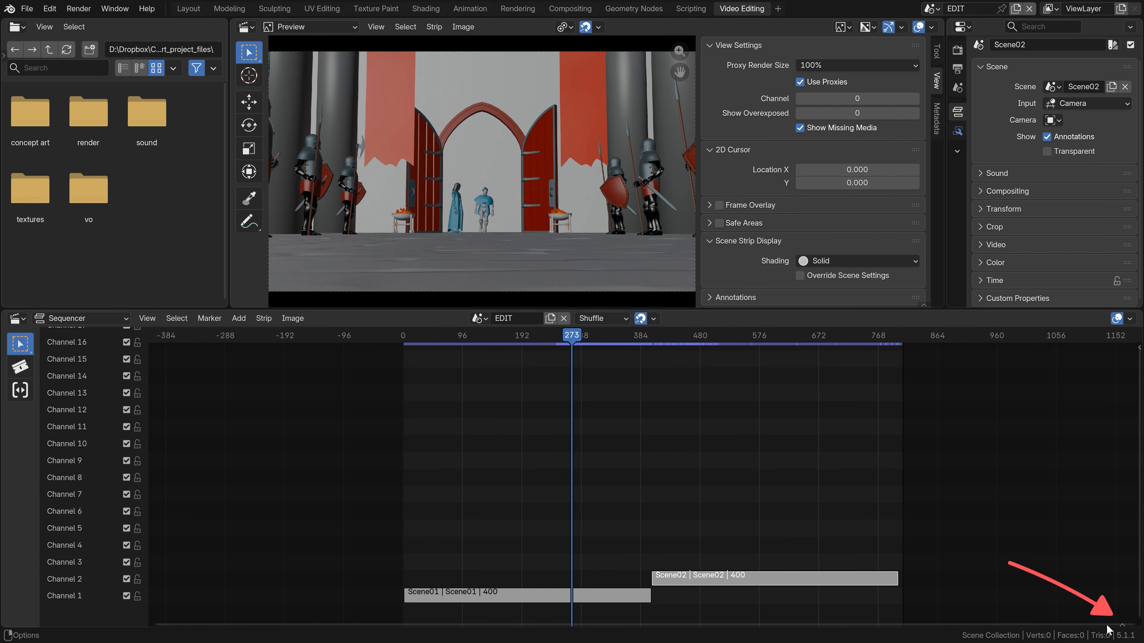
# - Reveal the sequencer's playback controls and try reverse playback, jumping to the first and last frames, and stepping back
pyautogui.click(1121, 627)
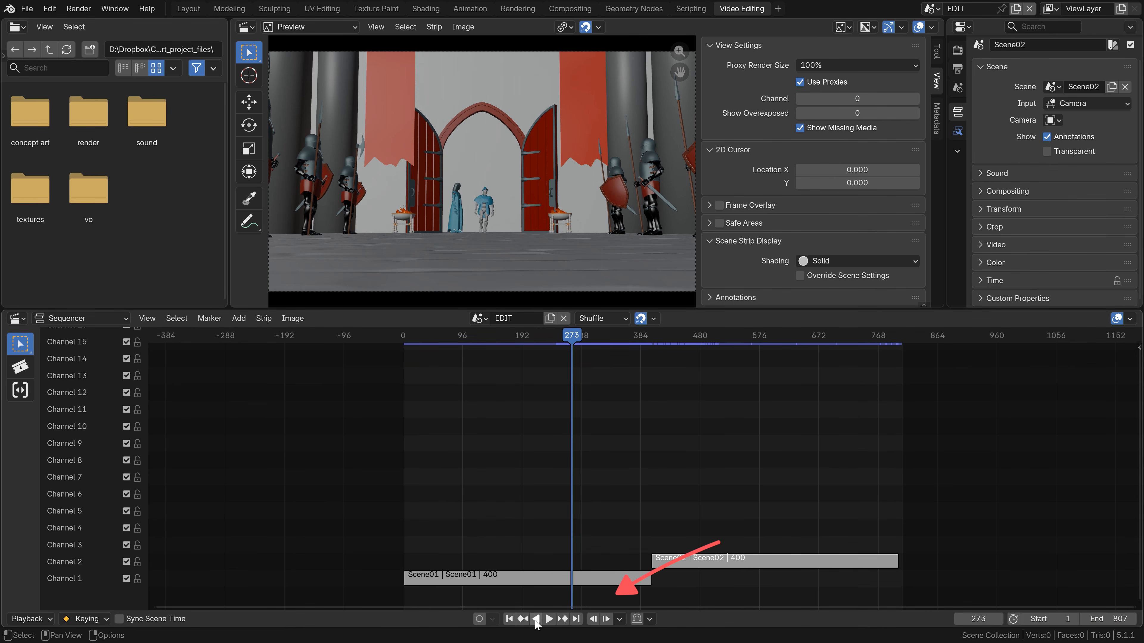
pyautogui.click(536, 619)
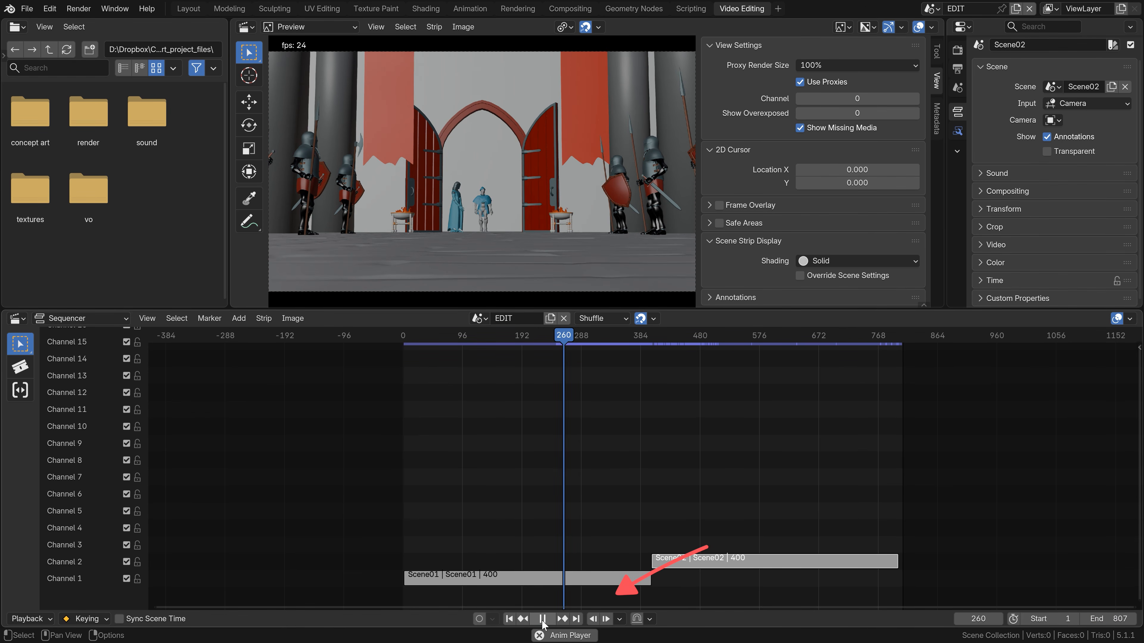
pyautogui.click(509, 619)
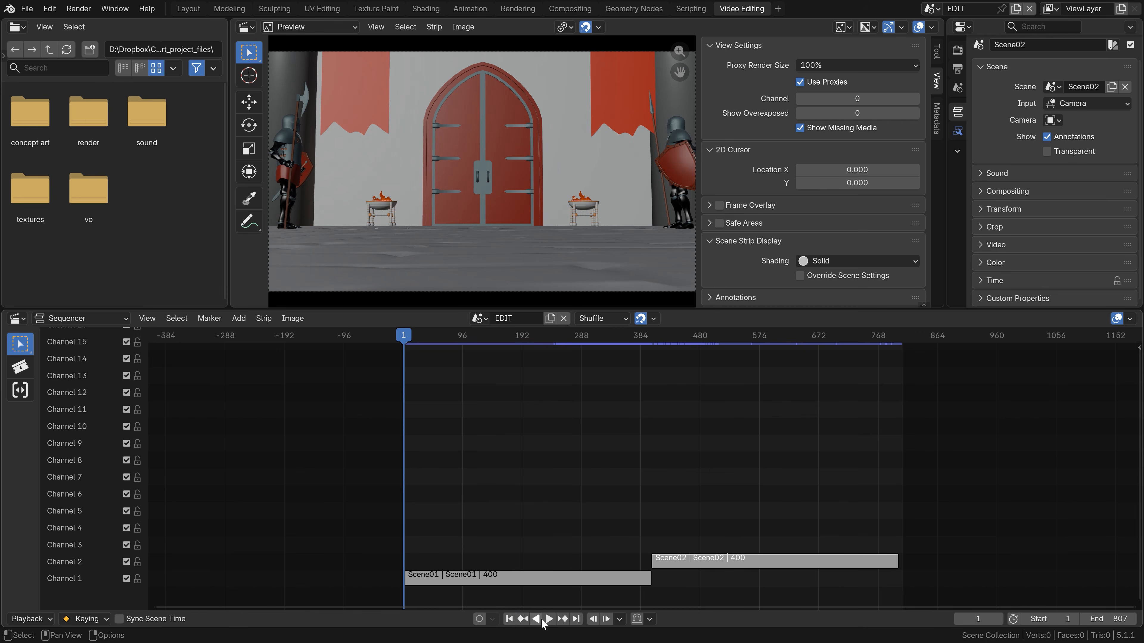
pyautogui.click(577, 620)
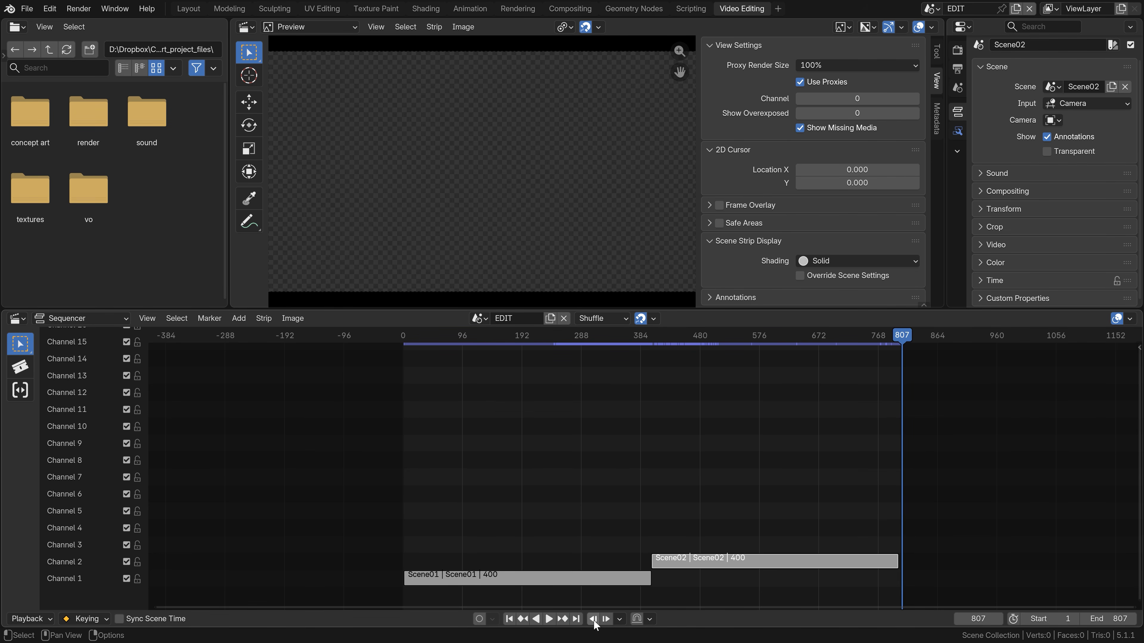
pyautogui.click(593, 619)
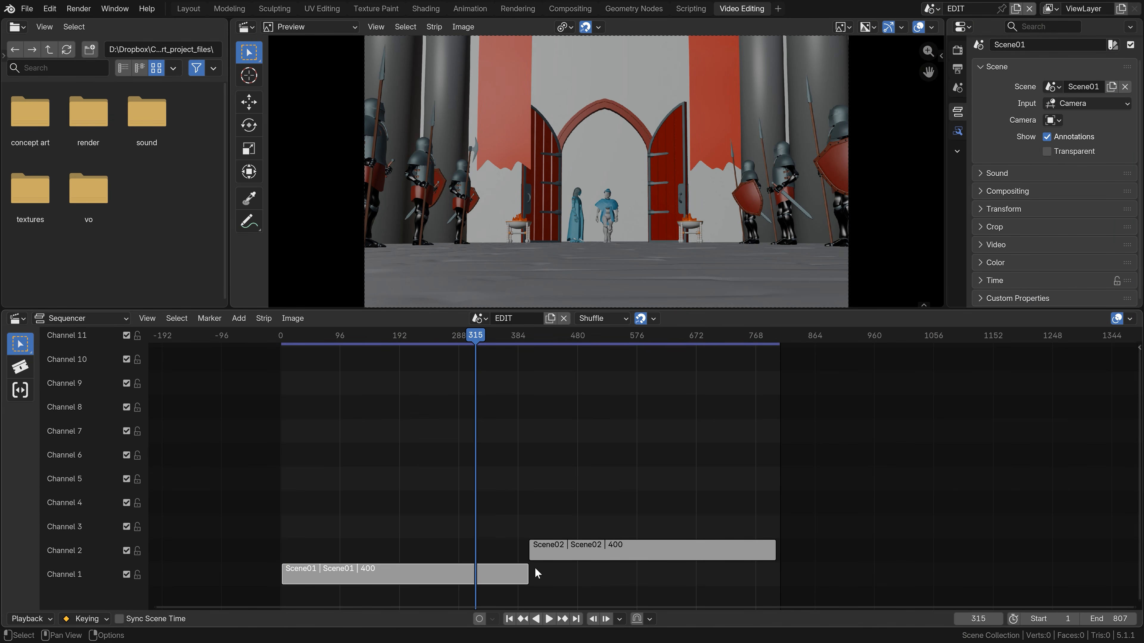
pyautogui.moveTo(526, 575)
pyautogui.mouseDown()
pyautogui.moveTo(487, 570)
pyautogui.moveTo(527, 571)
pyautogui.mouseUp()
pyautogui.moveTo(289, 574)
pyautogui.mouseDown()
pyautogui.moveTo(345, 575)
pyautogui.moveTo(285, 572)
pyautogui.mouseUp()
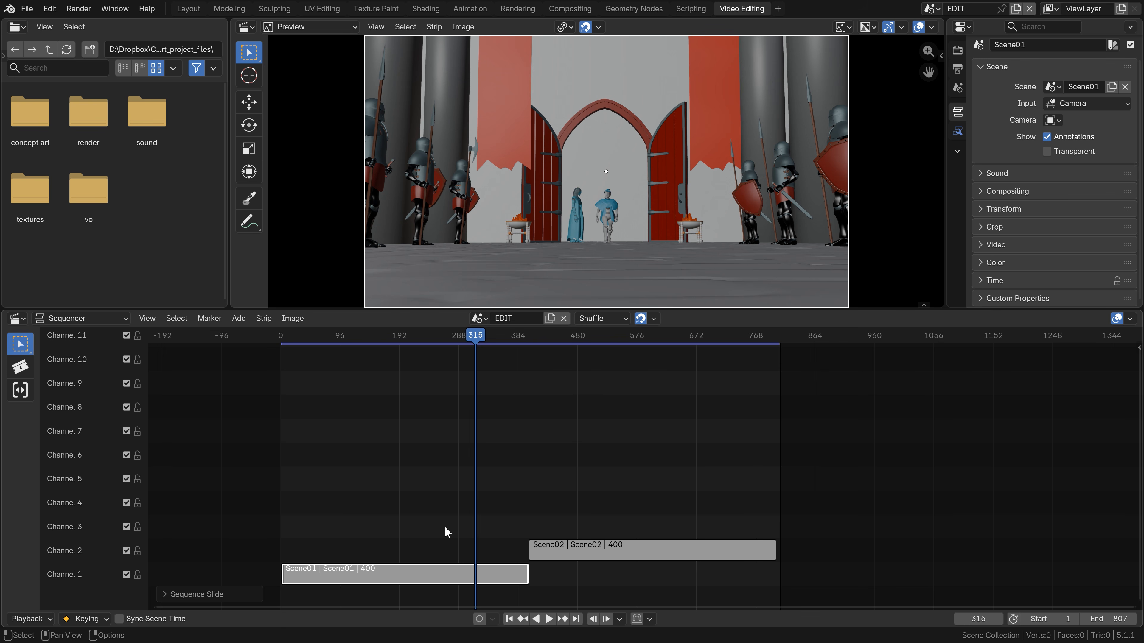
pyautogui.press('g')
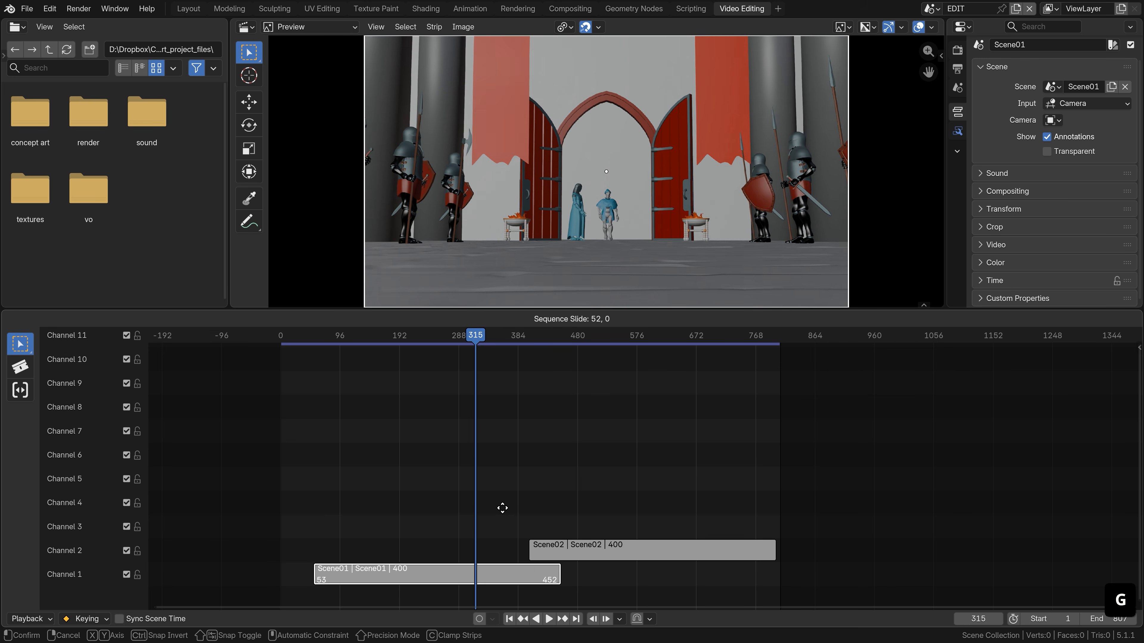
pyautogui.press('Escape')
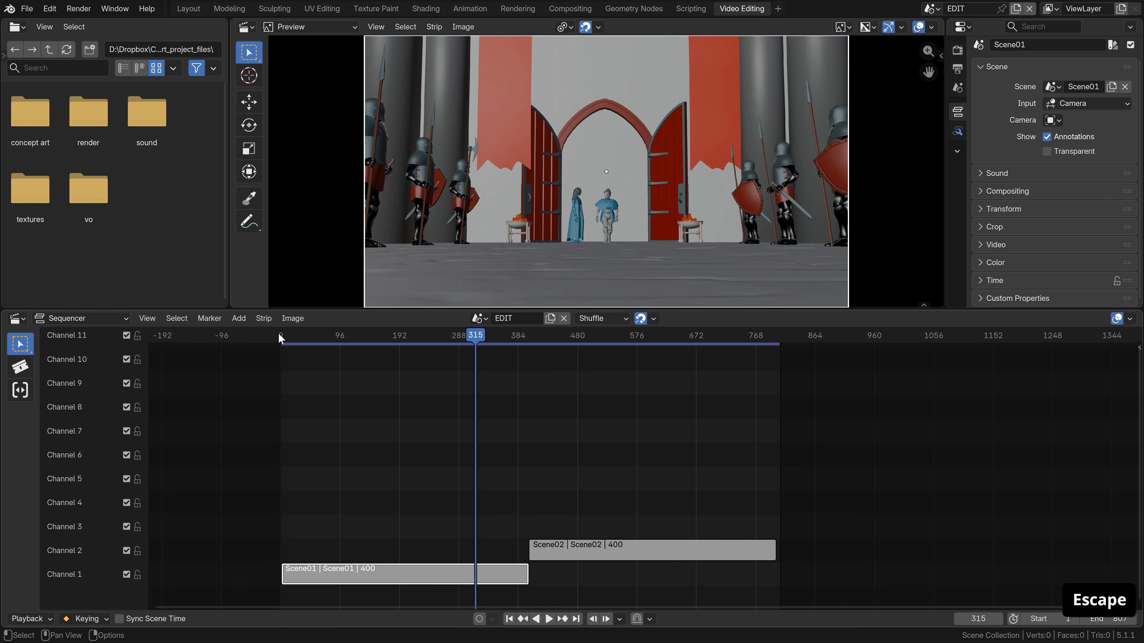
# - Scrub through Scene01 to frame 369 and trim the end of the Scene01 strip to the playhead
pyautogui.moveTo(279, 335); pyautogui.dragTo(313, 337)
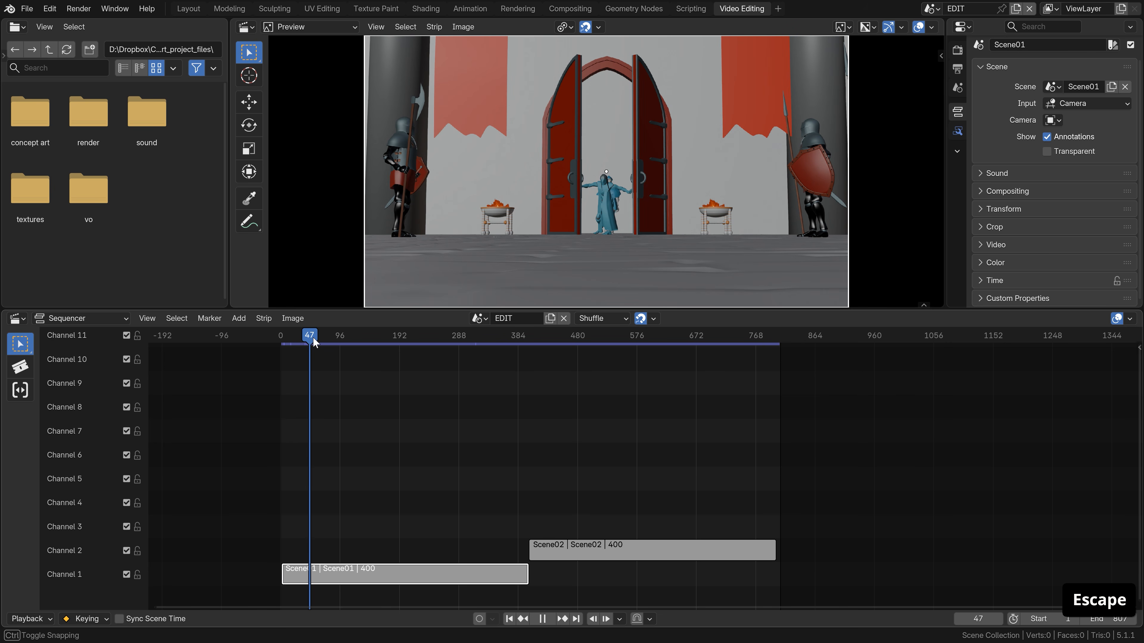
pyautogui.moveTo(313, 337); pyautogui.dragTo(509, 348)
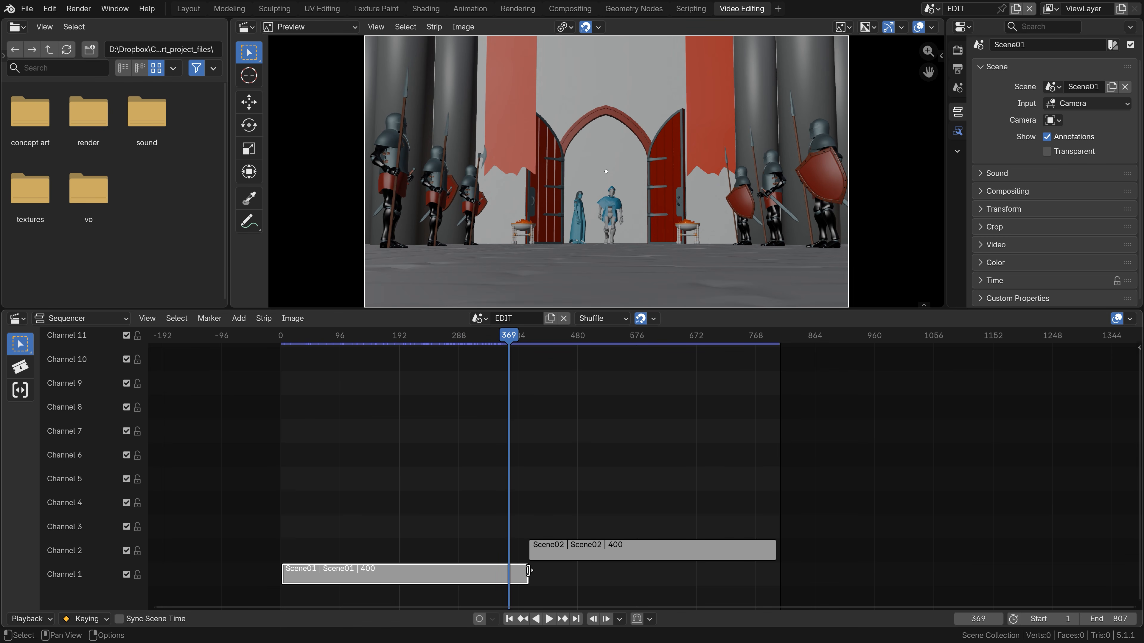
pyautogui.moveTo(529, 571); pyautogui.dragTo(507, 571)
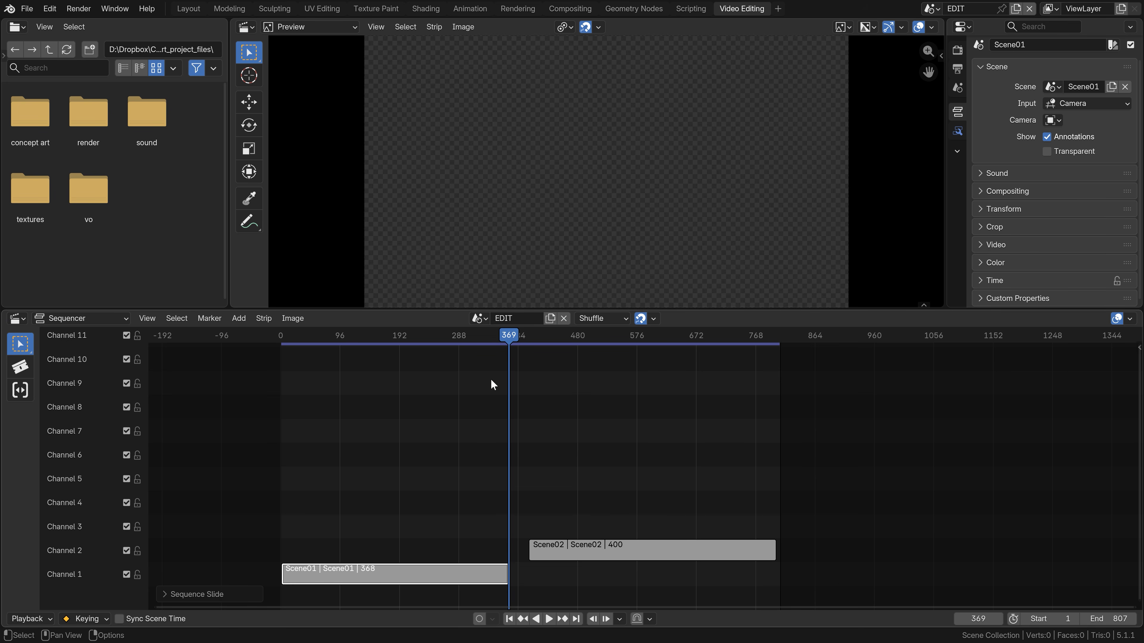
pyautogui.moveTo(504, 336); pyautogui.dragTo(472, 335)
pyautogui.press('s')
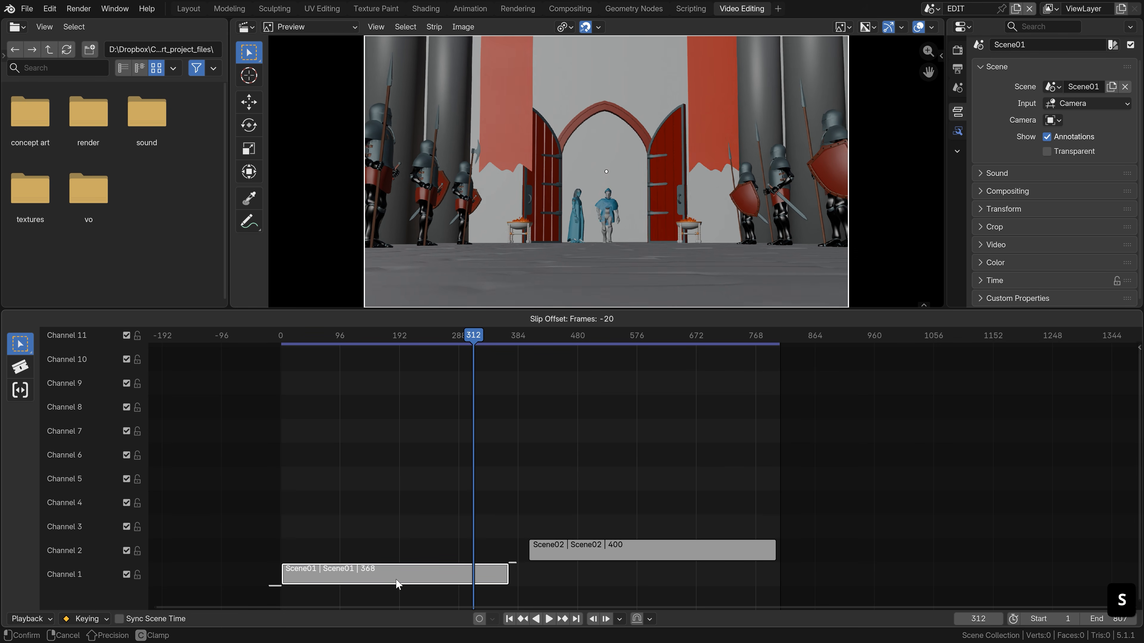
pyautogui.press('Escape')
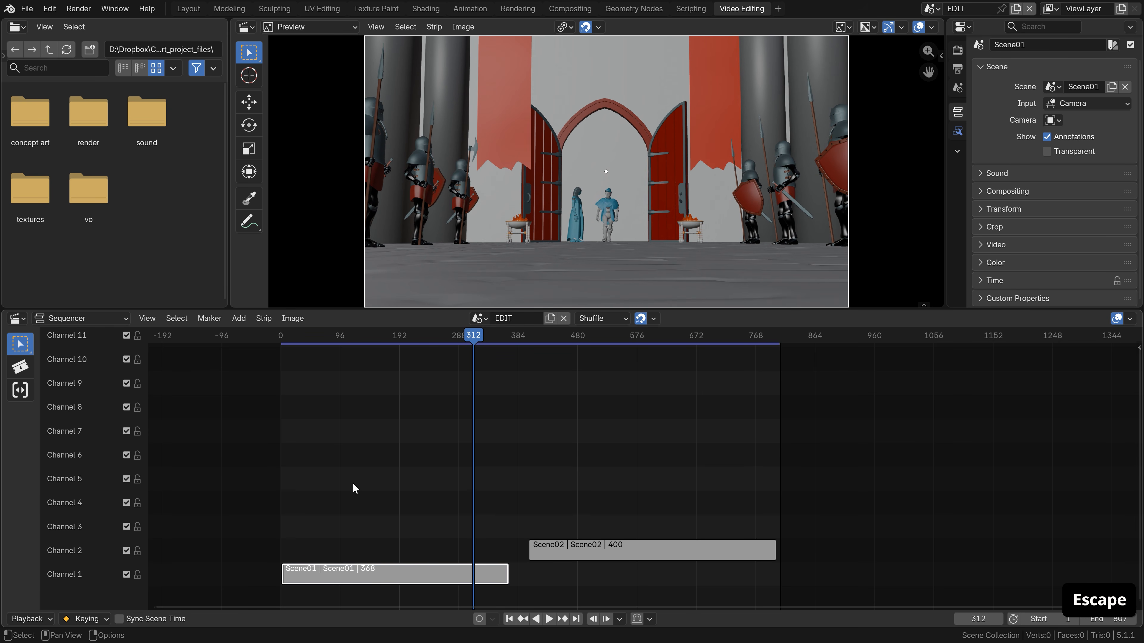
pyautogui.moveTo(20, 344); pyautogui.dragTo(105, 375)
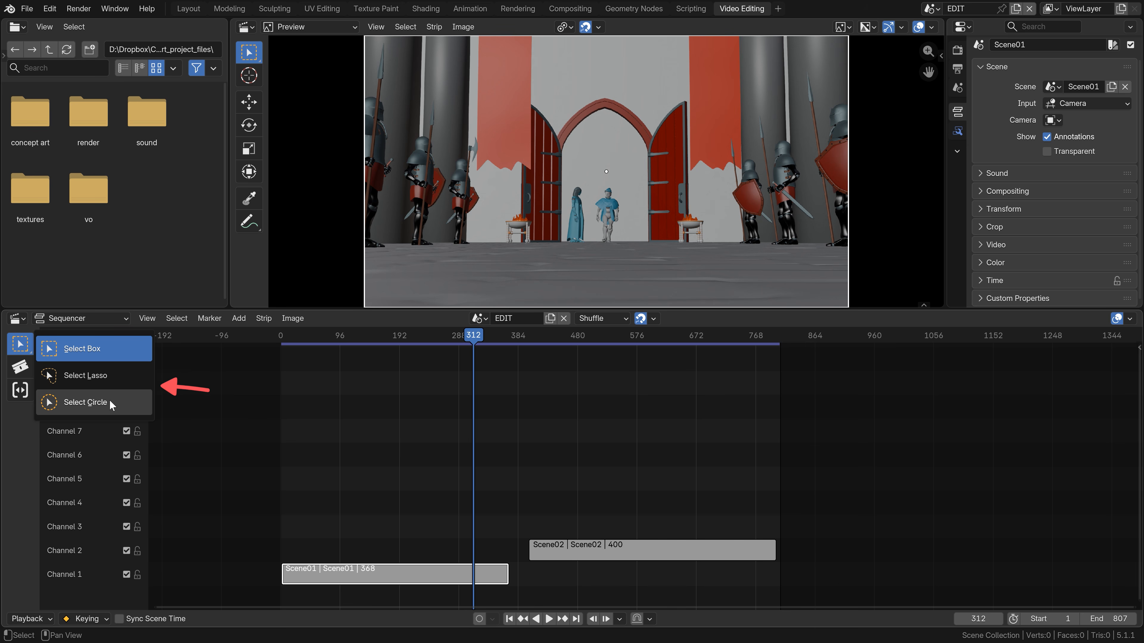
pyautogui.click(24, 345)
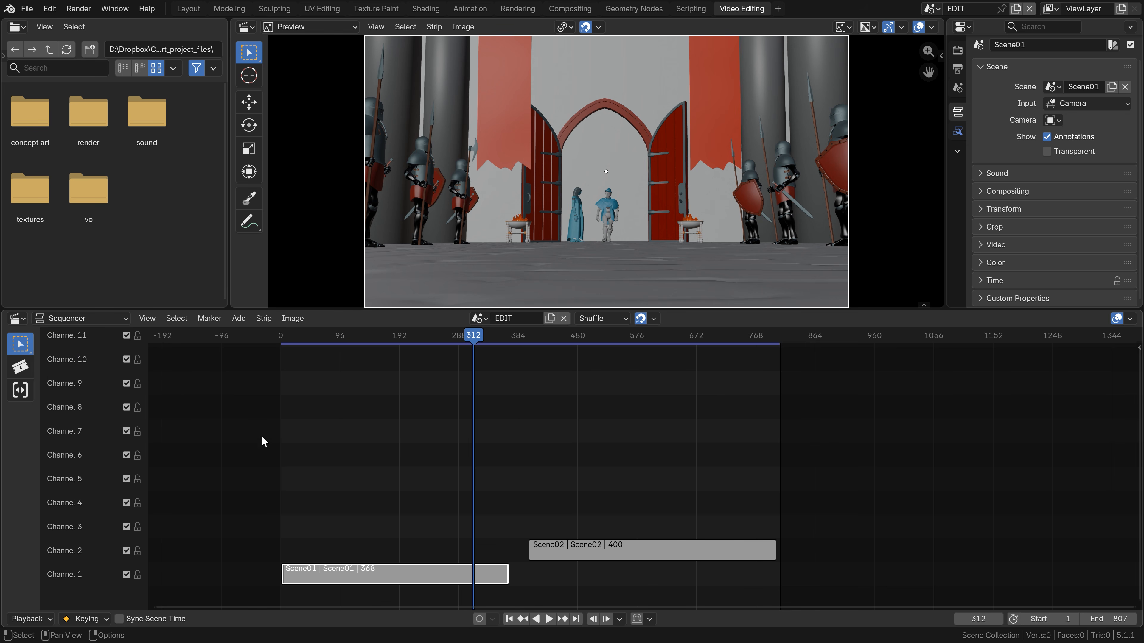
# - Split the Scene02 strip at frame 495
pyautogui.moveTo(529, 341); pyautogui.dragTo(587, 349)
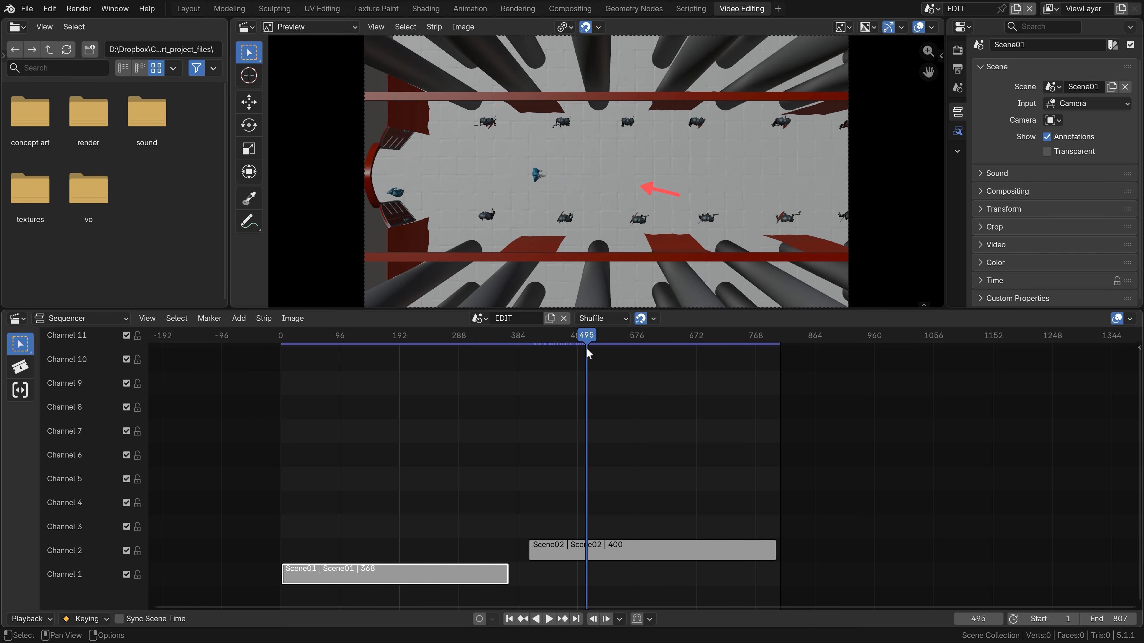
pyautogui.click(598, 558)
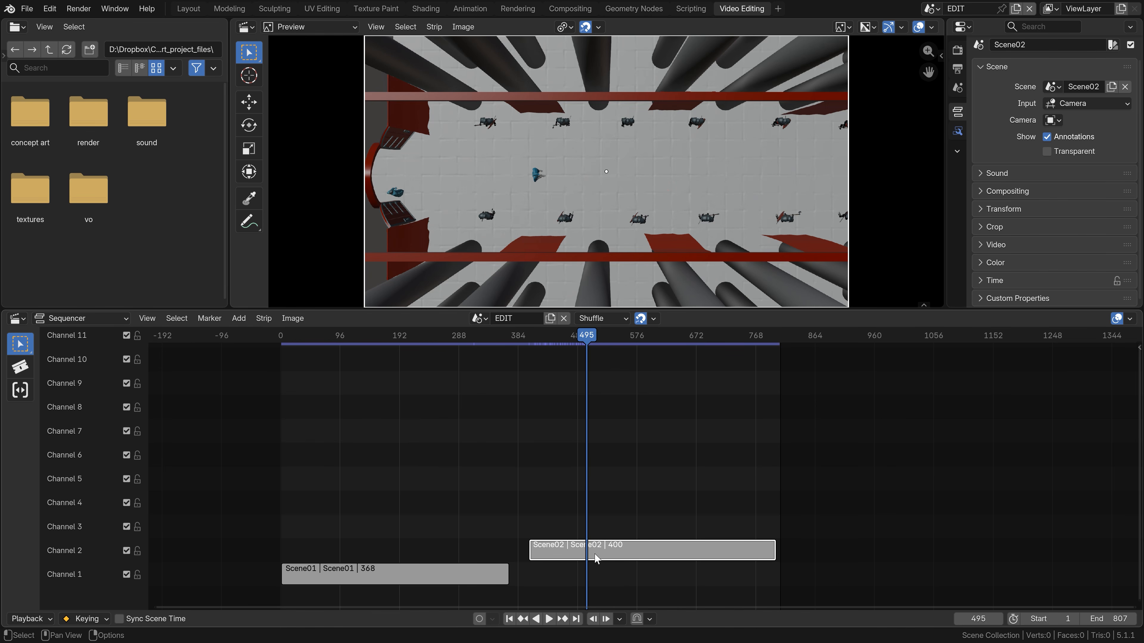
pyautogui.press('k')
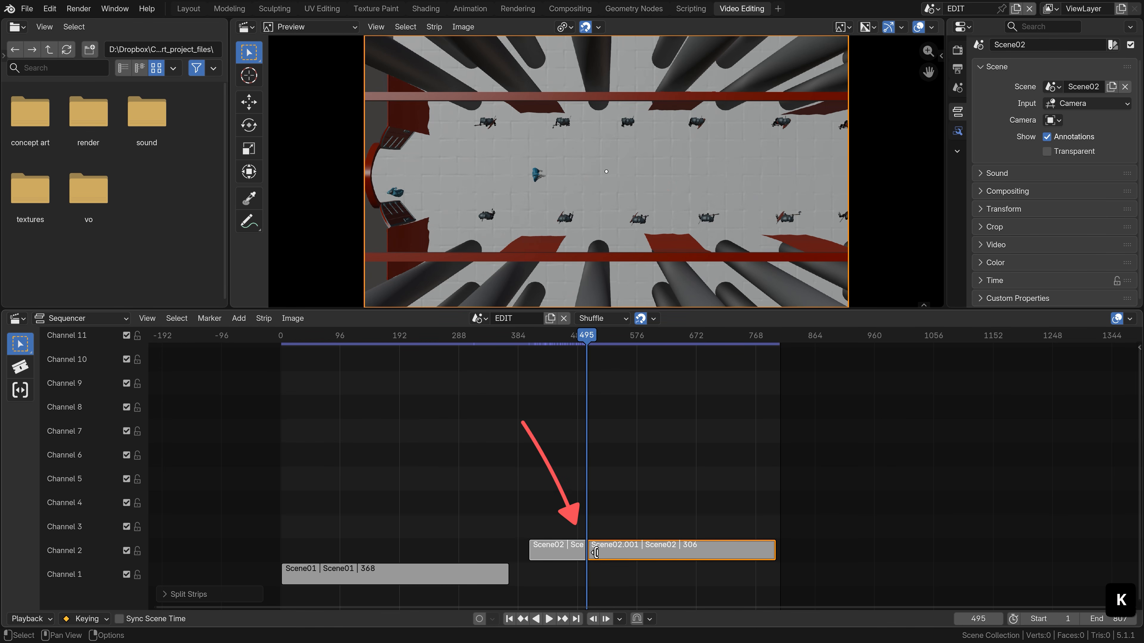
# - Delete the shorter first part of the split Scene02 strip and remove the gap between Scene01 and the remaining part
pyautogui.click(569, 554)
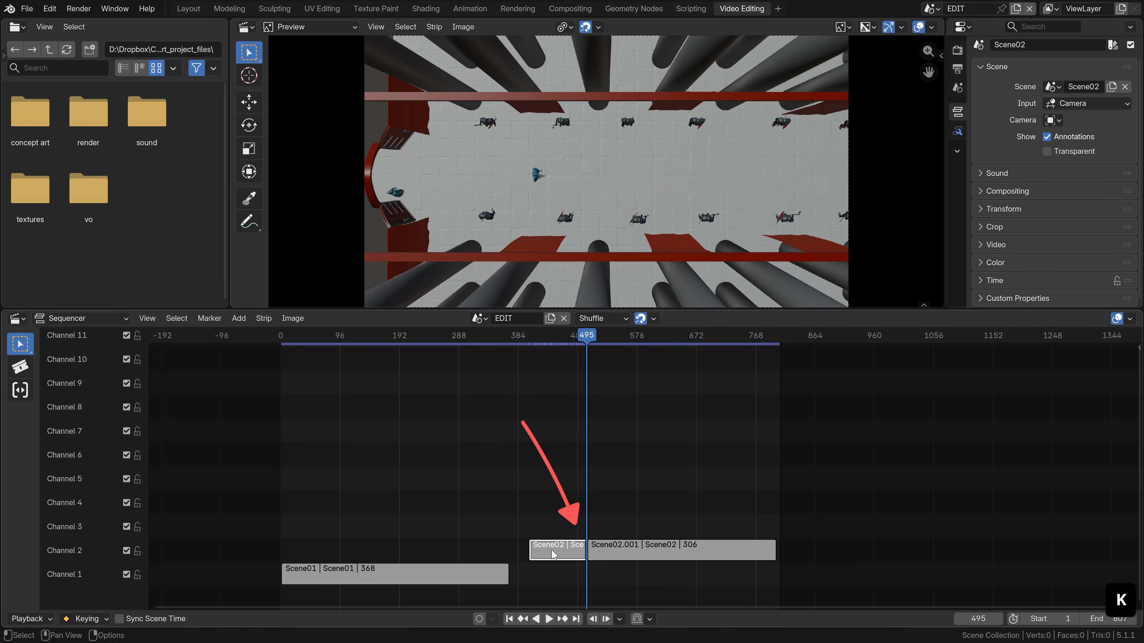
pyautogui.moveTo(554, 555); pyautogui.dragTo(524, 549)
pyautogui.press('Delete')
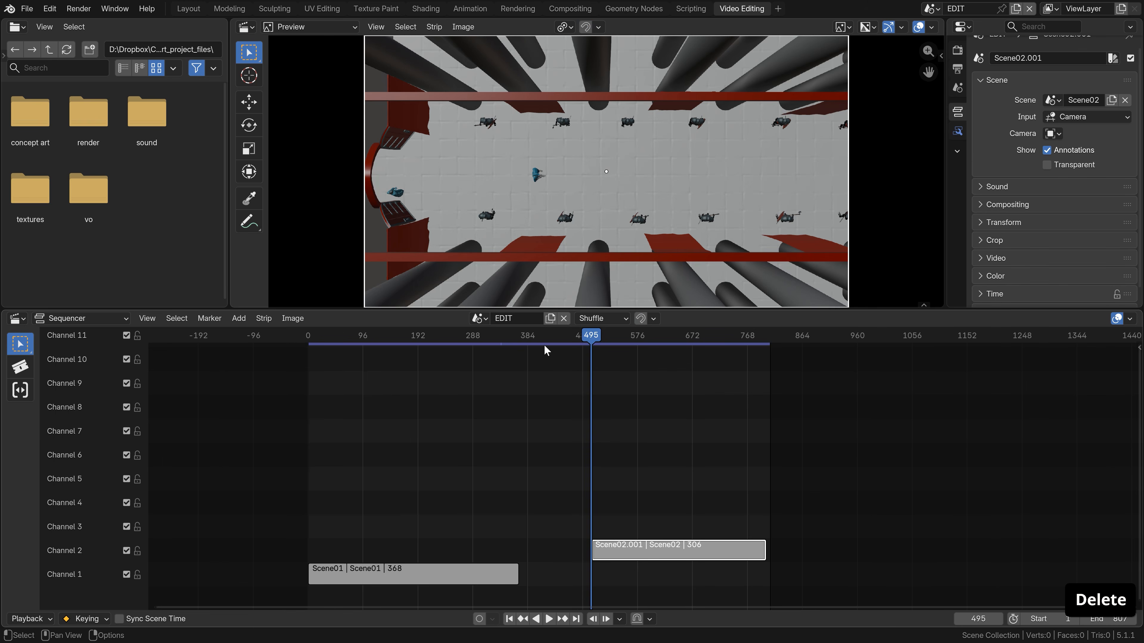
pyautogui.moveTo(545, 347); pyautogui.dragTo(511, 343)
pyautogui.press('BackSpace')
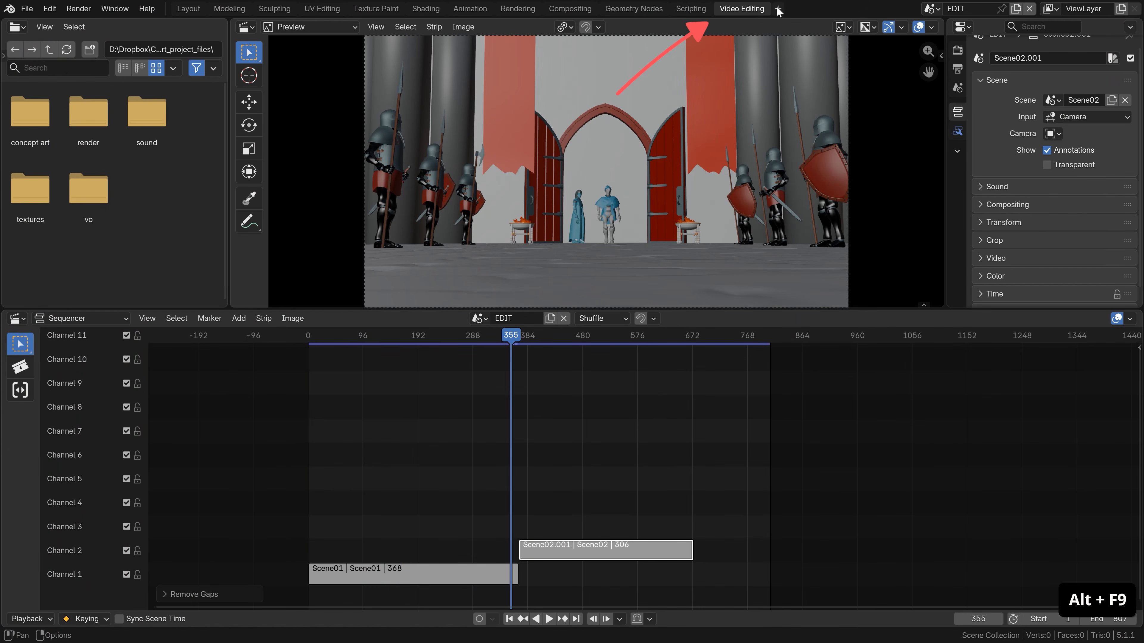
# - Duplicate the current Video Editing workspace and replace its File Browser with a widened 3D Viewport
pyautogui.click(778, 8)
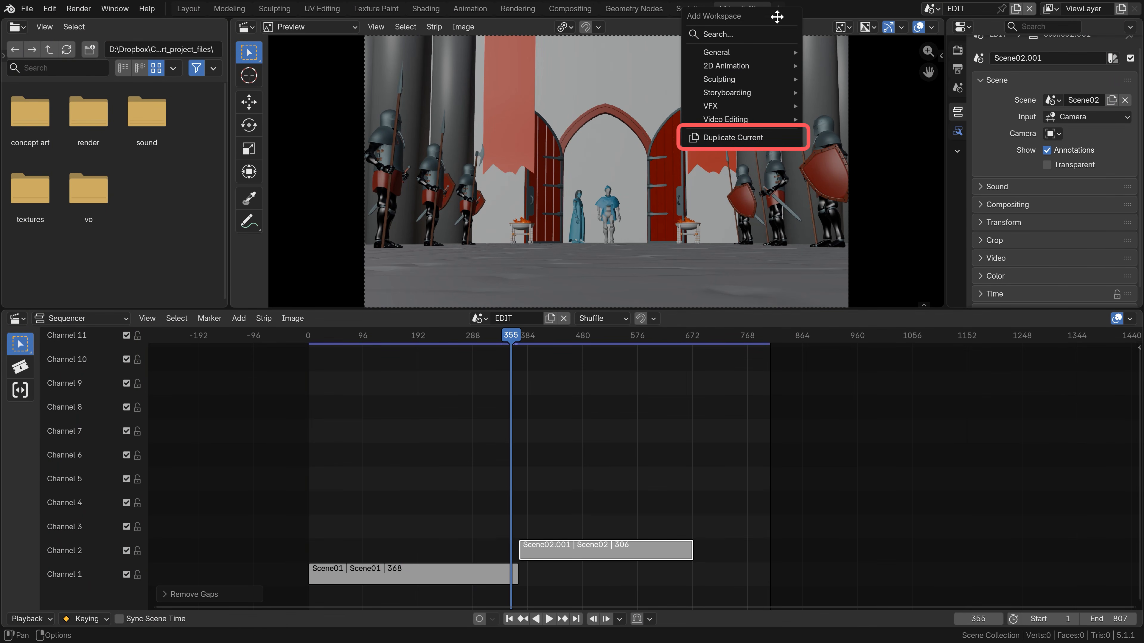
pyautogui.click(727, 138)
pyautogui.click(16, 26)
pyautogui.click(49, 45)
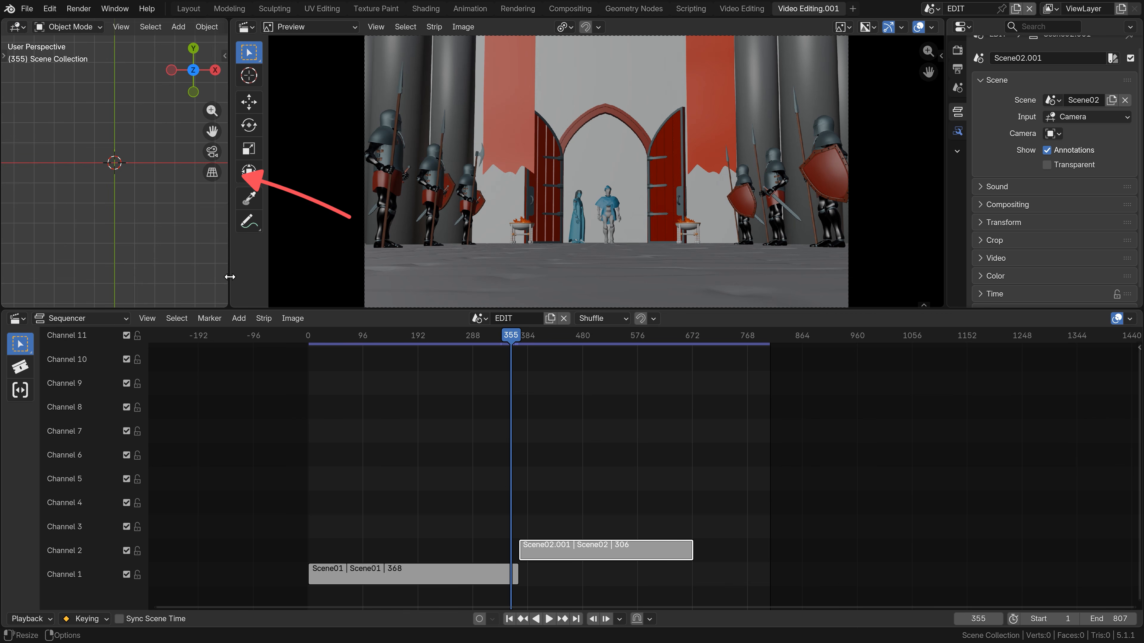
pyautogui.moveTo(230, 277); pyautogui.dragTo(442, 279)
# - Split off an area of the sequencer beneath the 3D Viewport as a Timeline and enlarge the editors above
pyautogui.moveTo(3, 312); pyautogui.dragTo(441, 332)
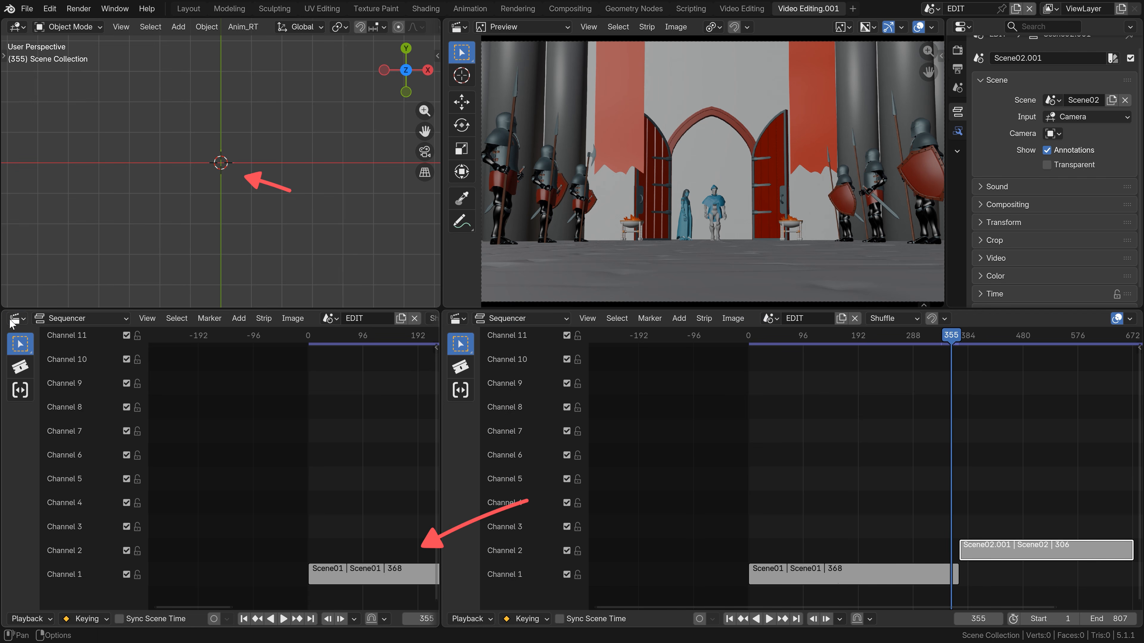
pyautogui.click(17, 318)
pyautogui.click(207, 385)
pyautogui.moveTo(220, 311); pyautogui.dragTo(220, 475)
# - Narrow the Properties editor in favour of the preview and bring both strips into view in the sequencer
pyautogui.moveTo(946, 192); pyautogui.dragTo(996, 194)
pyautogui.moveTo(333, 351); pyautogui.dragTo(311, 243, button='middle')
pyautogui.scroll(-6, 879, 552)
pyautogui.moveTo(1135, 558); pyautogui.dragTo(1062, 558, button='middle')
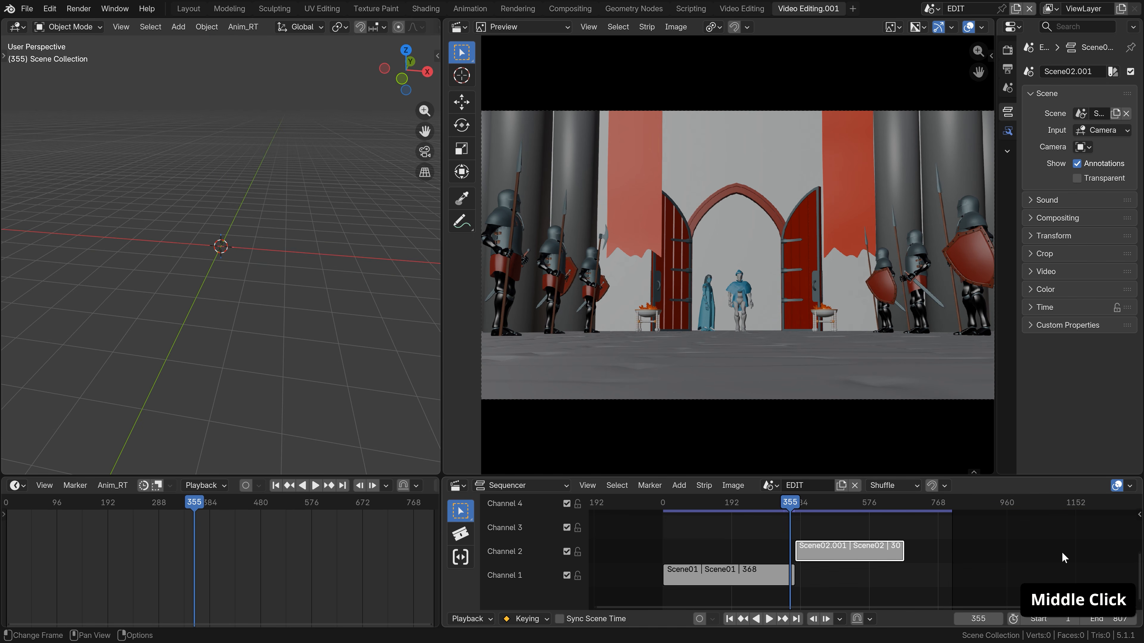
# - Rename the duplicated workspace as "Scene Editing"
pyautogui.press('space')
pyautogui.doubleClick(807, 9)
pyautogui.write('Scene Editing')
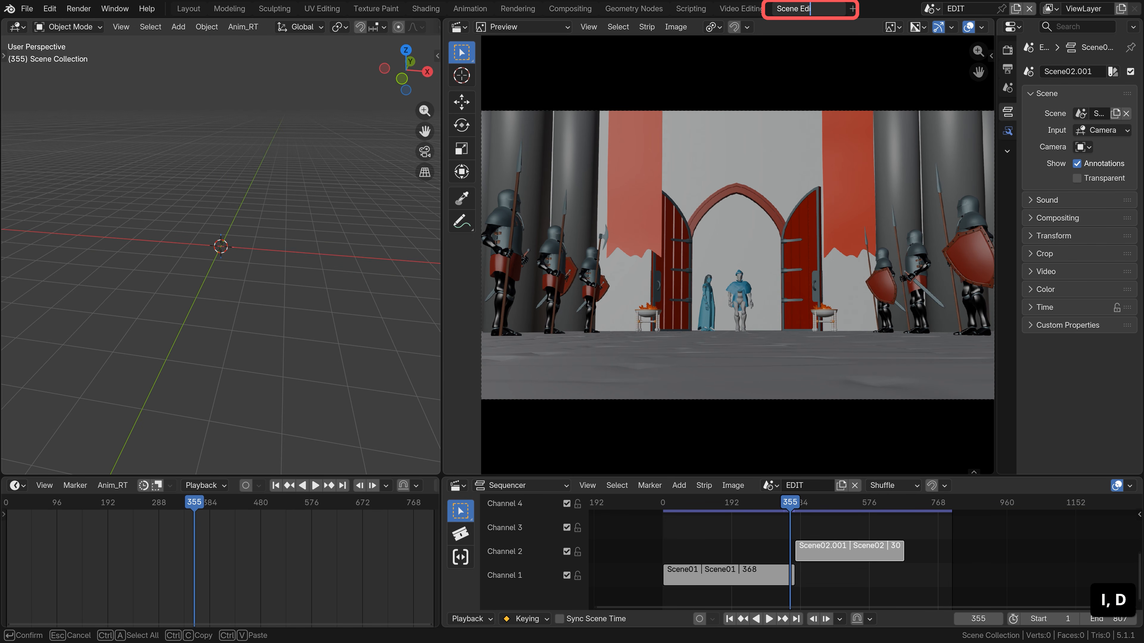
pyautogui.press('Return')
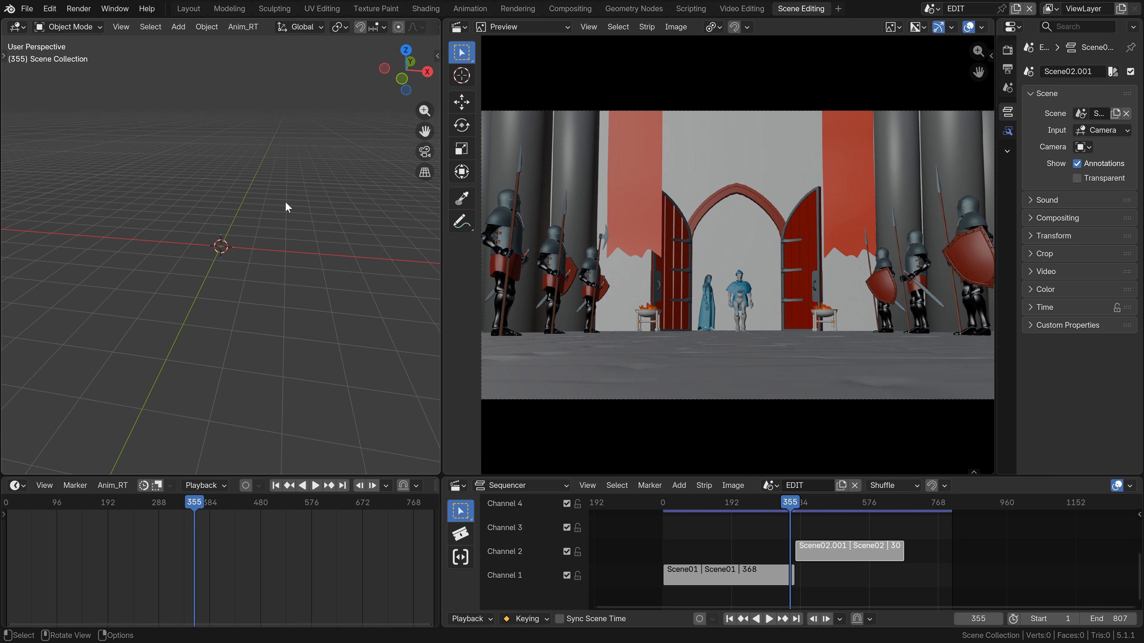
# - In Blender 4.5, set the active scene to Scene01 and examine its effect on the 3D Viewport and the sequencer preview
pyautogui.moveTo(285, 201)
pyautogui.mouseDown(button='middle')
pyautogui.moveTo(324, 247)
pyautogui.moveTo(374, 247)
pyautogui.moveTo(298, 249)
pyautogui.moveTo(317, 246)
pyautogui.moveTo(343, 271)
pyautogui.mouseUp(button='middle')
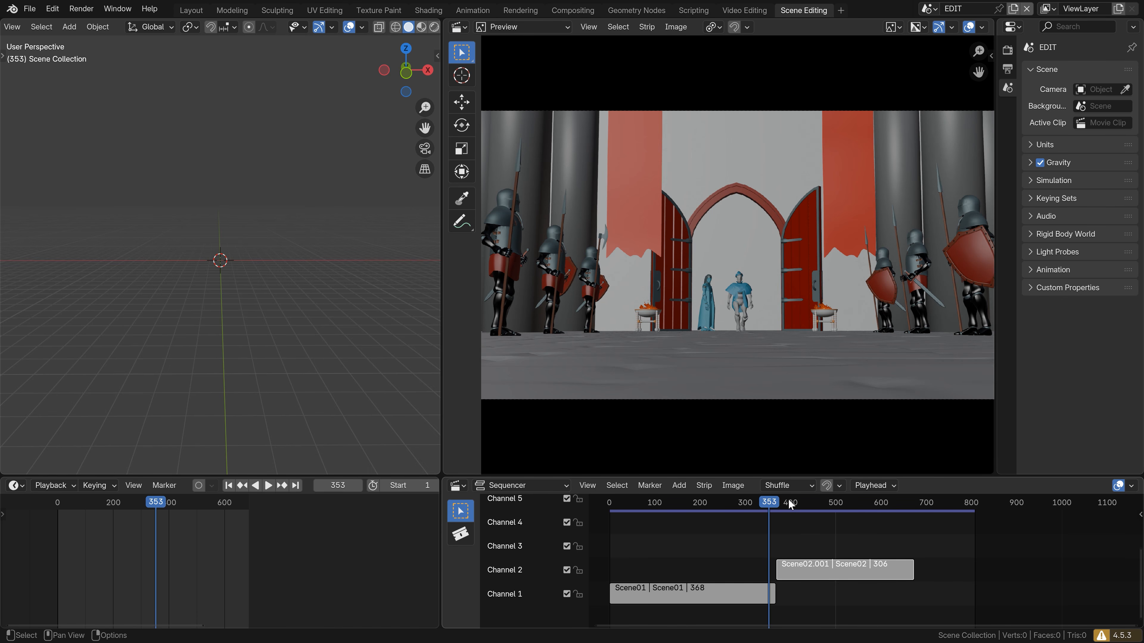
pyautogui.click(934, 10)
pyautogui.click(939, 43)
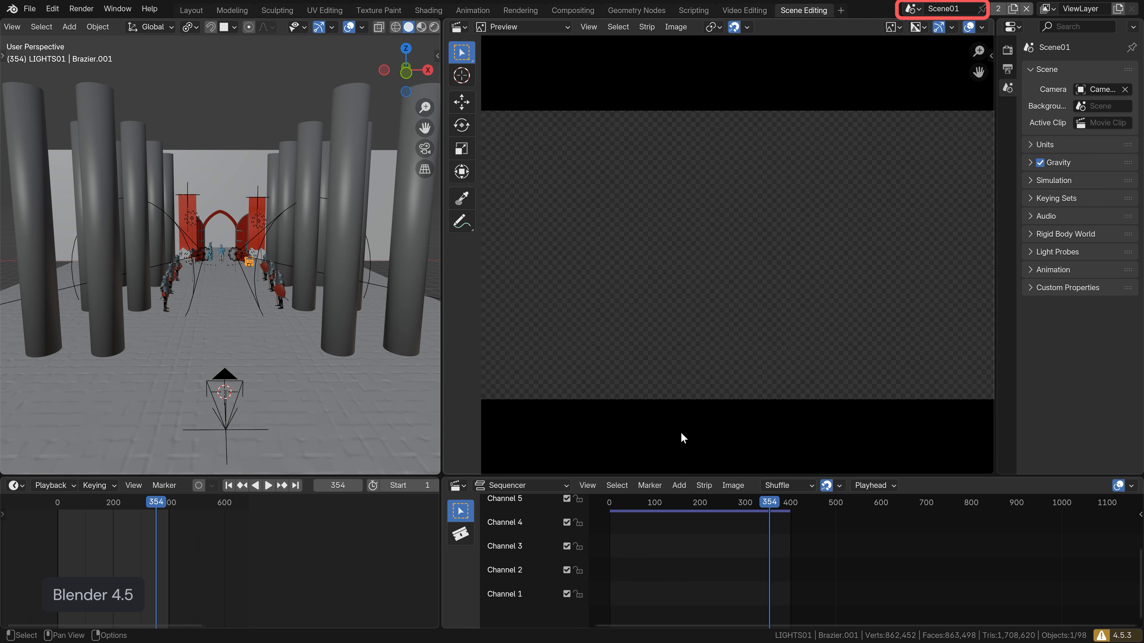
pyautogui.moveTo(232, 460); pyautogui.dragTo(344, 352, button='middle')
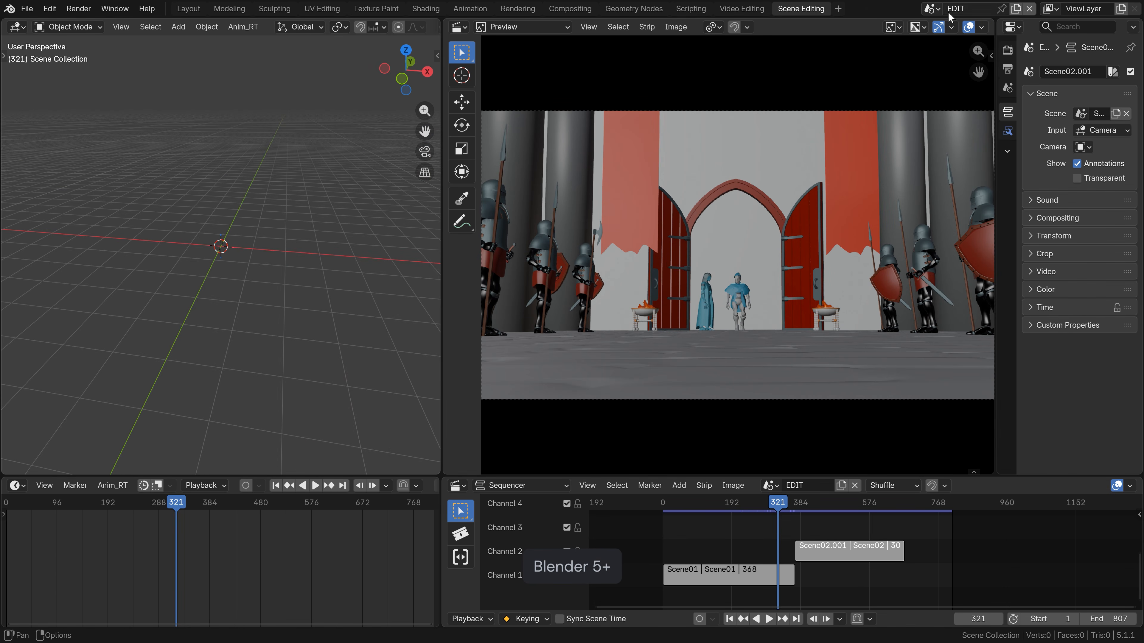
# - Set the active scene to Scene01 while the sequencer stays on the EDIT scene
pyautogui.click(931, 9)
pyautogui.click(947, 43)
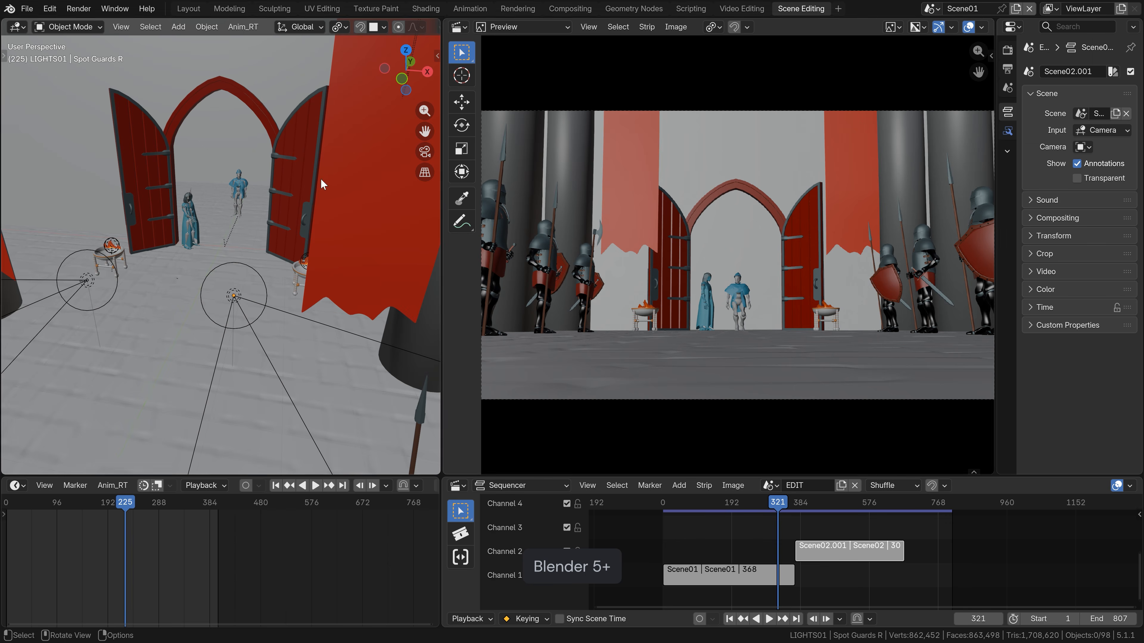
# - Try moving the walking hero and the brazier by the right door along the global X axis to compare the sequencer preview
pyautogui.press('g')
pyautogui.press('x')
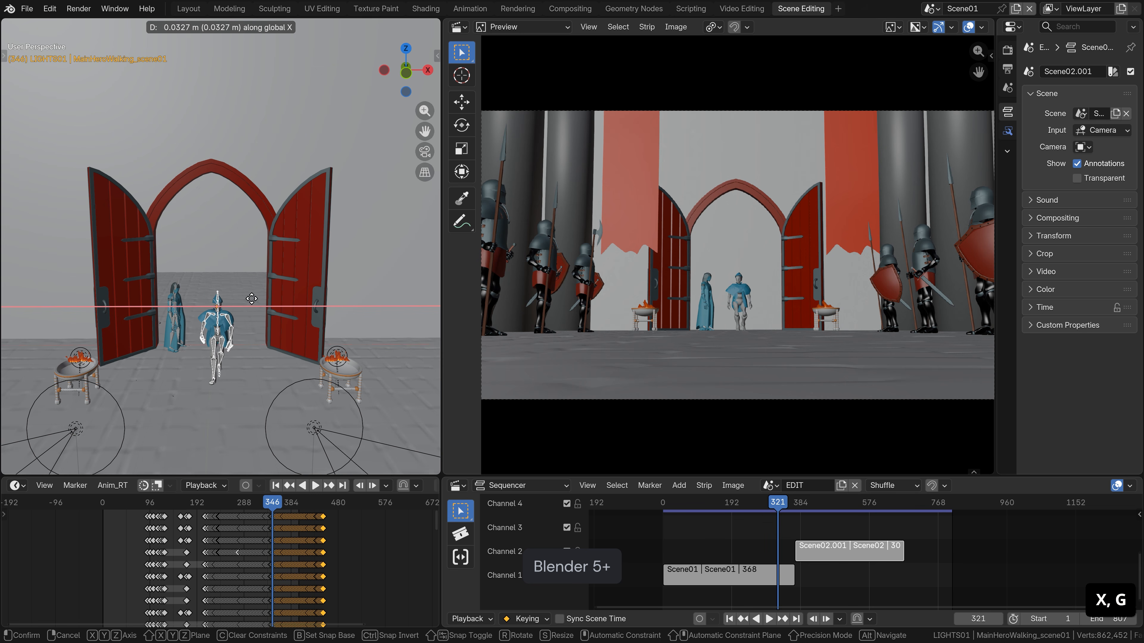
pyautogui.press('Escape')
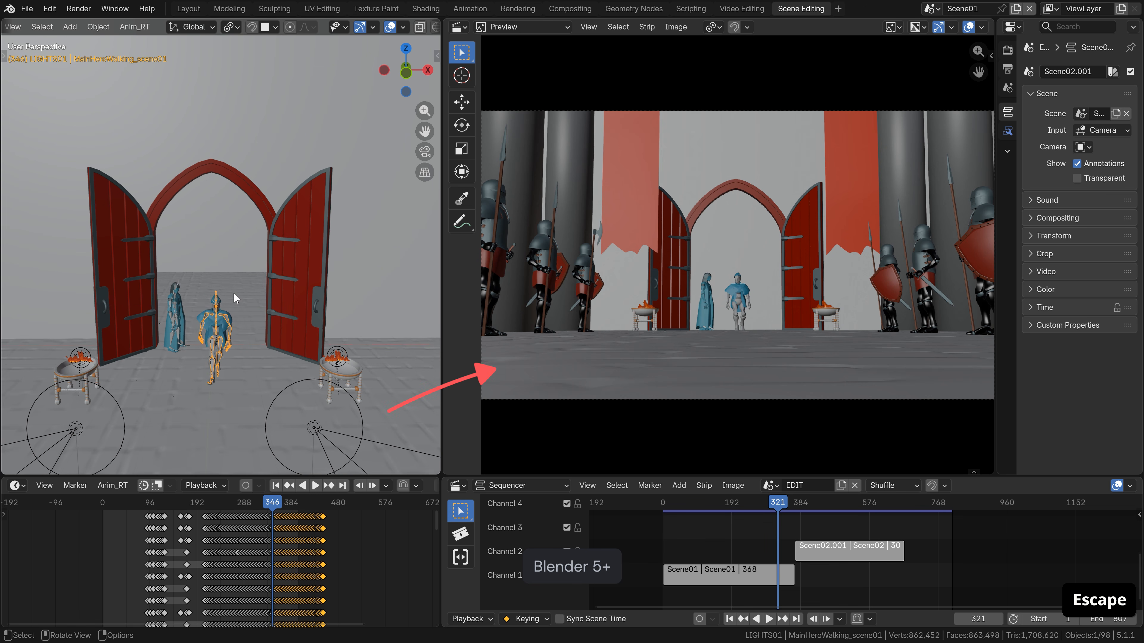
pyautogui.click(347, 383)
pyautogui.press('g')
pyautogui.press('x')
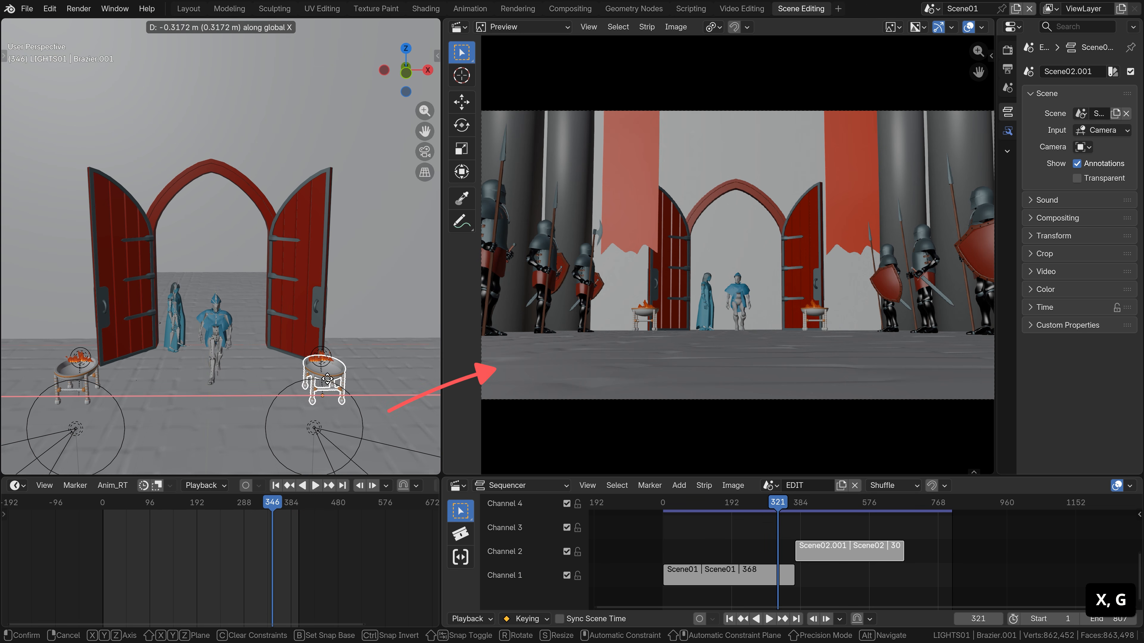
pyautogui.press('Escape')
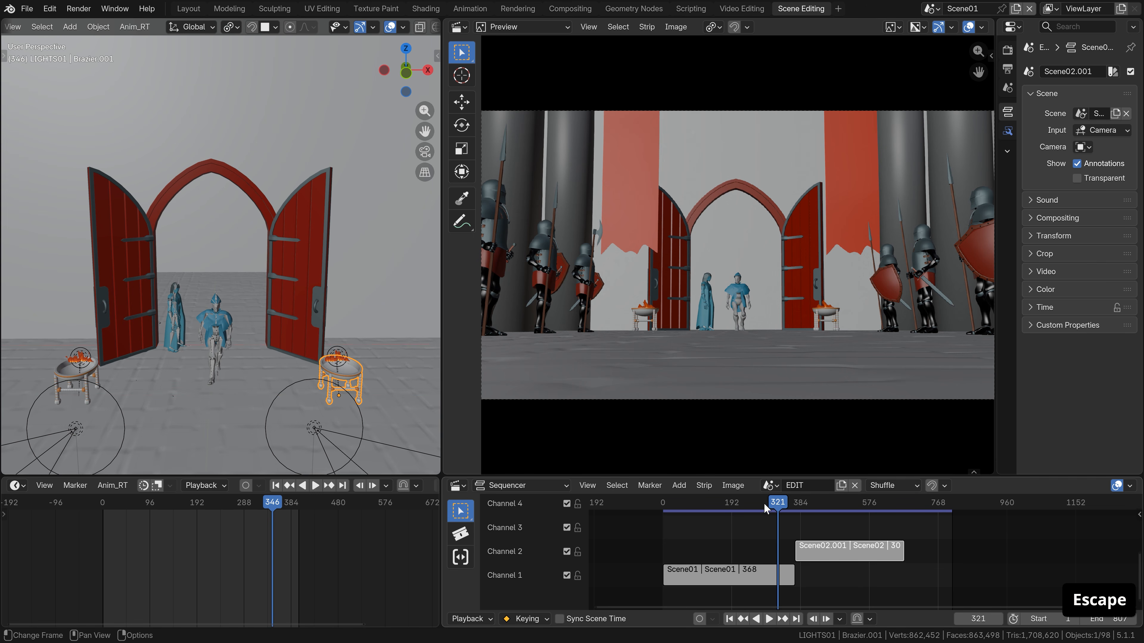
# - Play the EDIT sequence up to frame 353 and enable Sync Scene Time for the sequencer
pyautogui.press('space')
pyautogui.press('space')
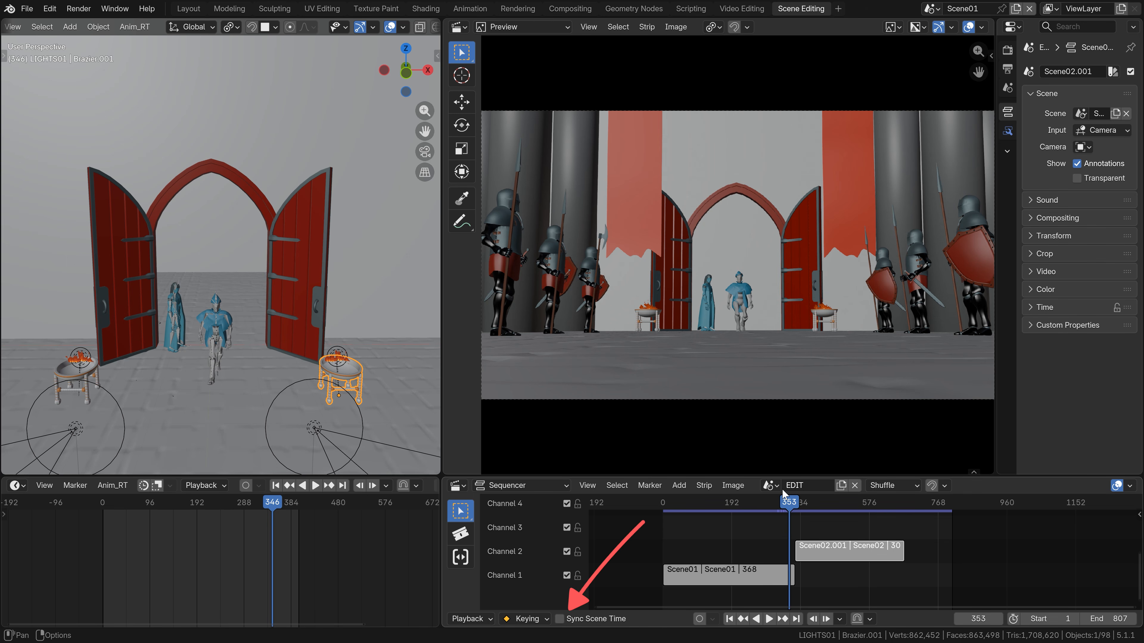
pyautogui.click(564, 620)
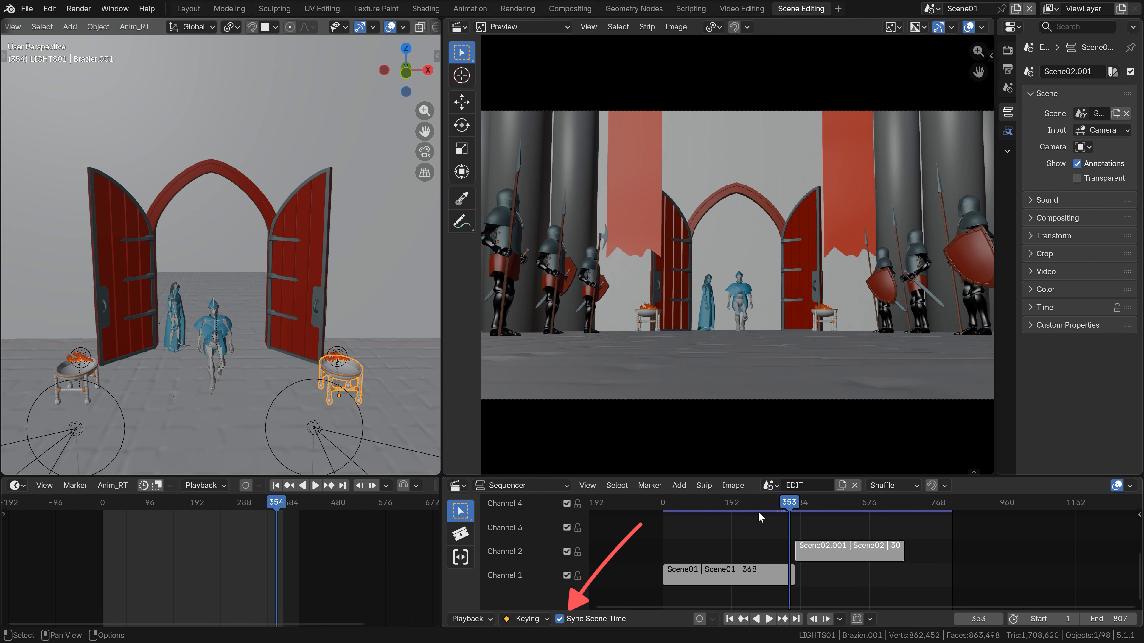
# - Scrub and play the sequencer across the Scene01 and Scene02.001 strips to check that the 3D Viewport follows, ending at frame 353
pyautogui.moveTo(786, 501); pyautogui.dragTo(825, 507)
pyautogui.scroll(-8, 179, 317)
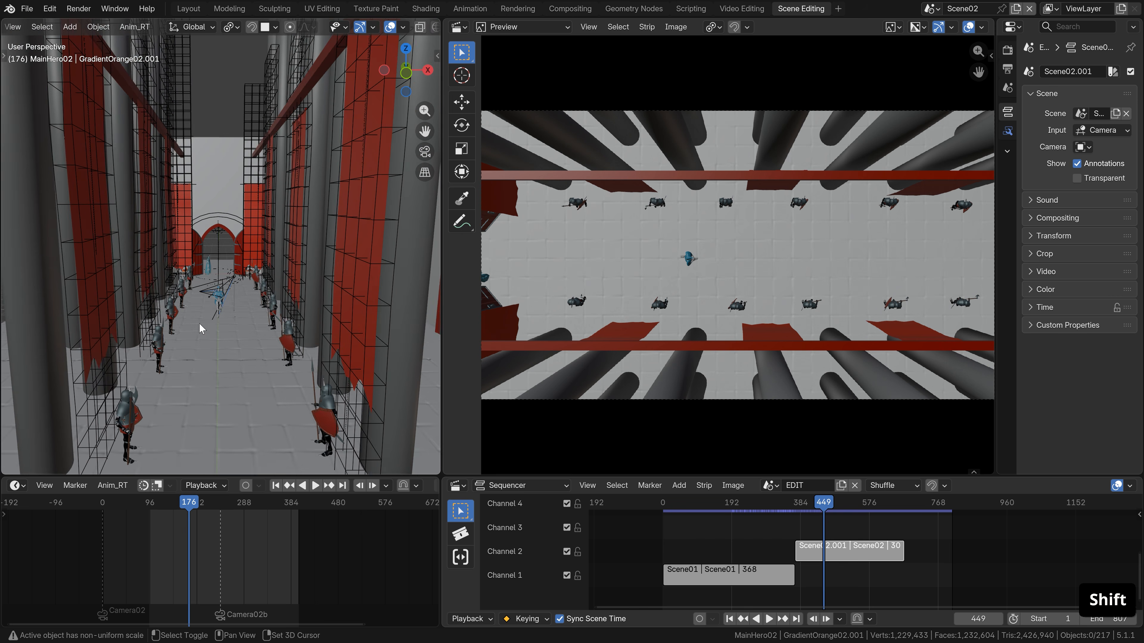
pyautogui.keyDown('shift'); pyautogui.moveTo(202, 327); pyautogui.dragTo(210, 312, button='middle'); pyautogui.keyUp('shift')
pyautogui.click(795, 505)
pyautogui.press('space')
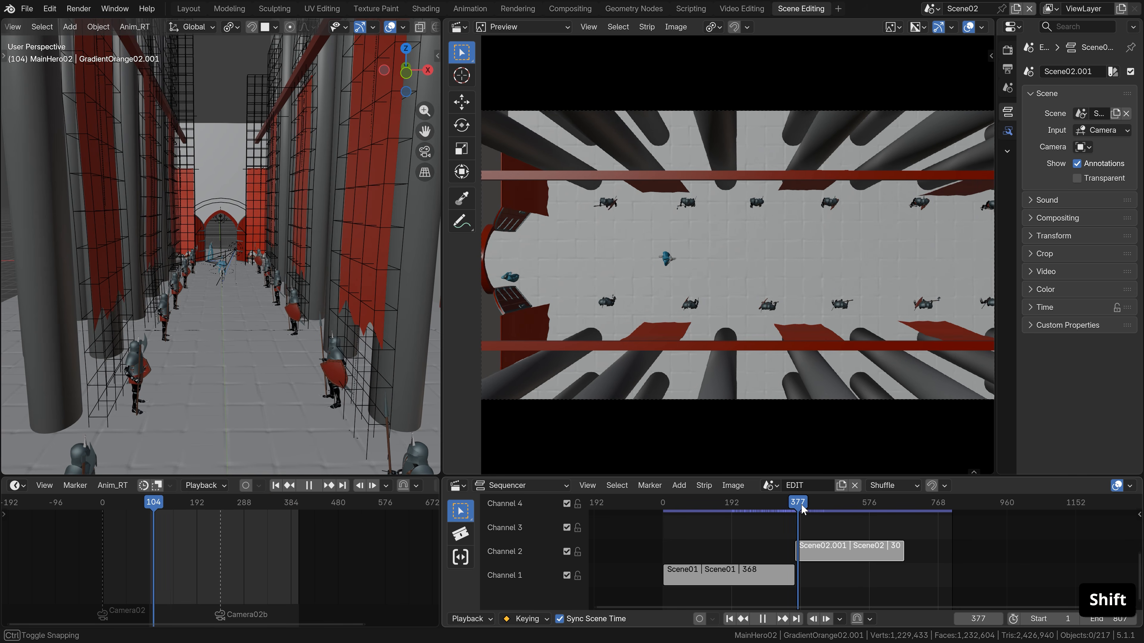
pyautogui.press('space')
pyautogui.click(789, 508)
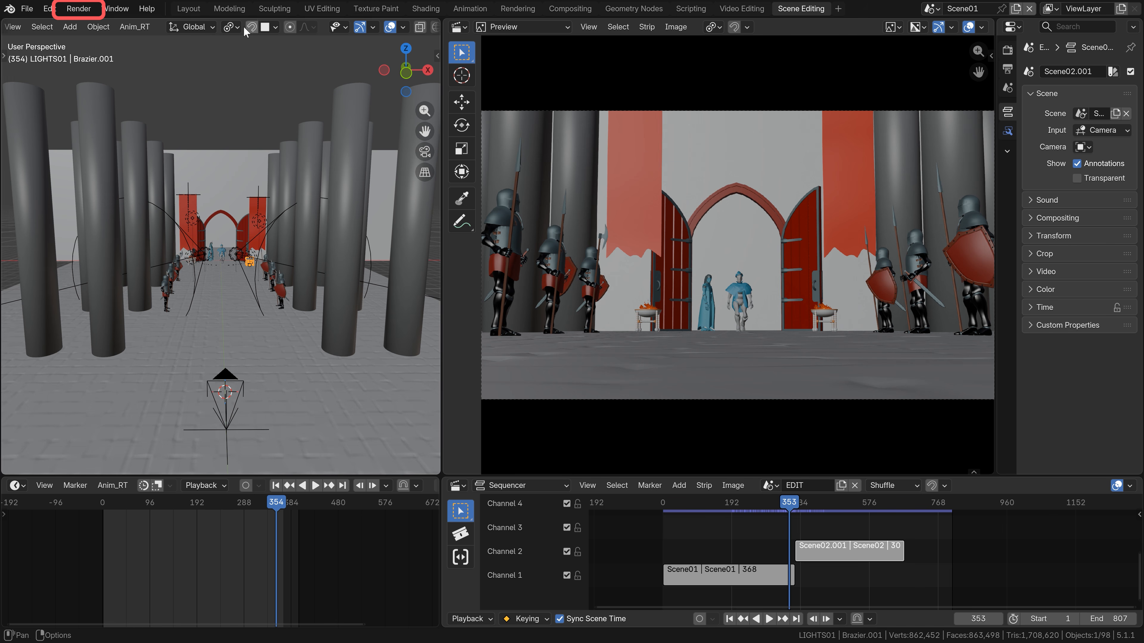
pyautogui.click(90, 10)
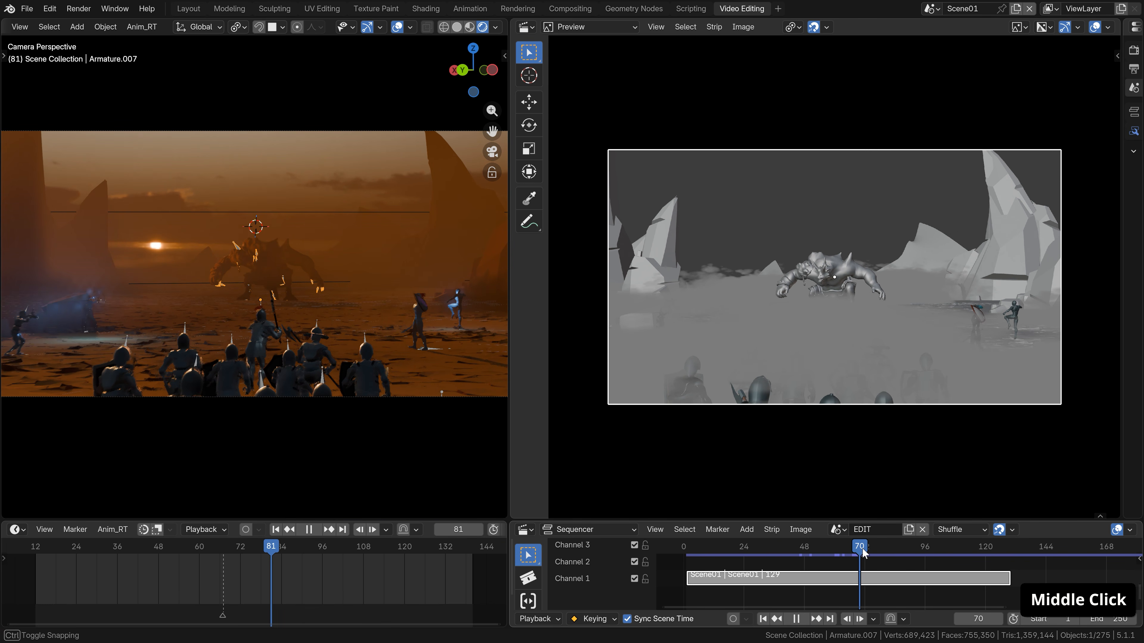
# - Stop playback at frame 73 and move the large creature's armature about 0.77 m in the camera view
pyautogui.press('space')
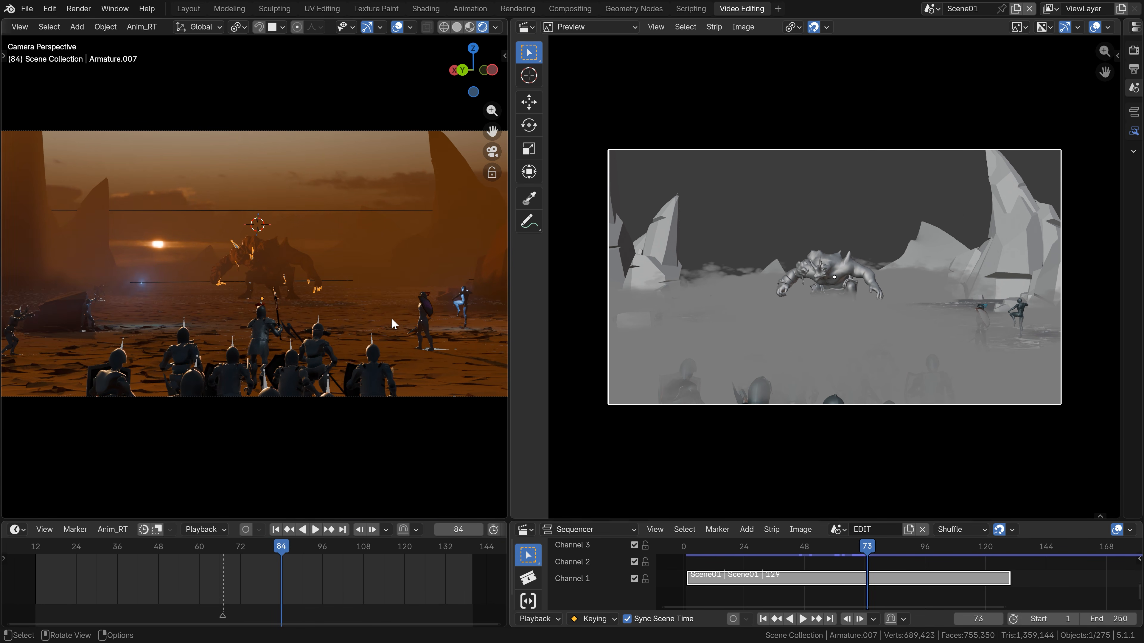
pyautogui.press('g')
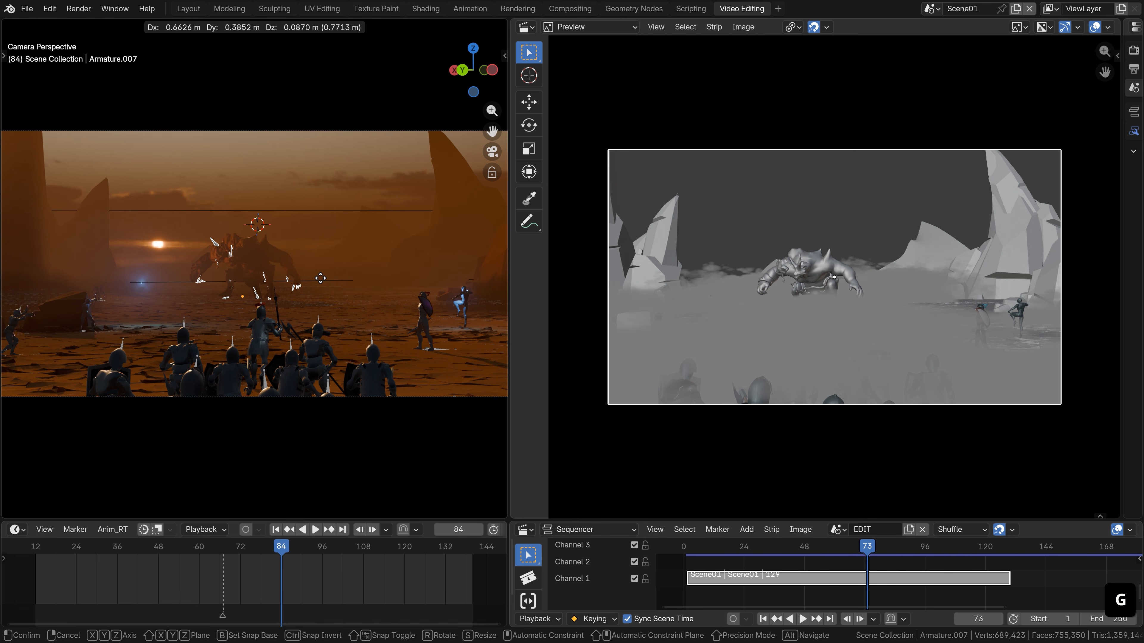
pyautogui.click(320, 278)
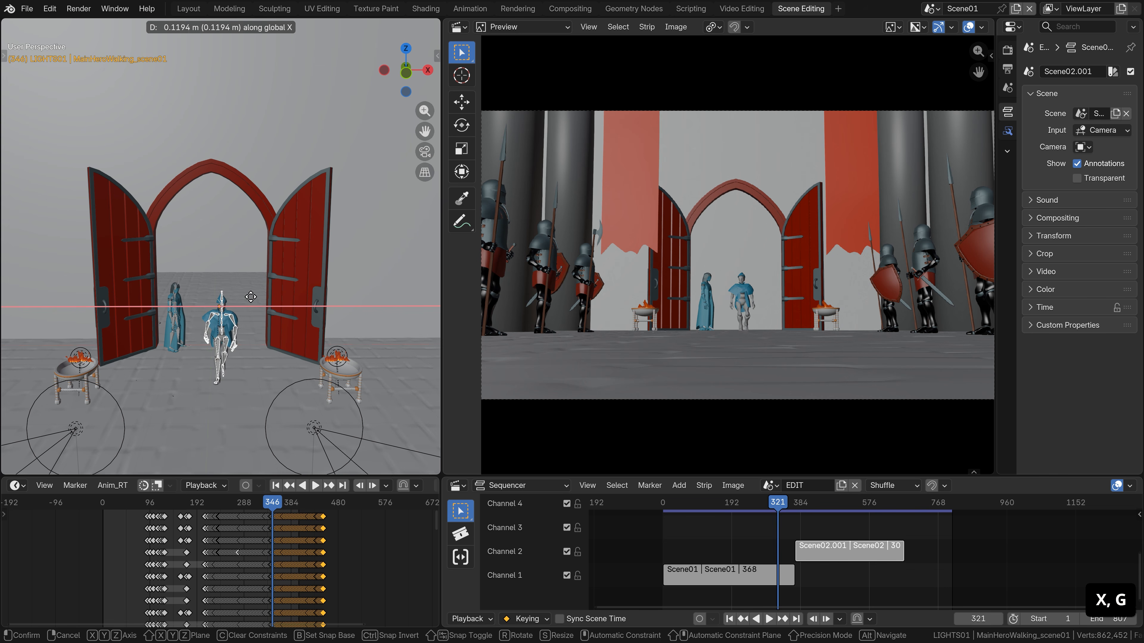
# - Try moving the brazier beside the right door along the global X axis in Scene01
pyautogui.press('Escape')
pyautogui.click(349, 383)
pyautogui.press('g')
pyautogui.press('x')
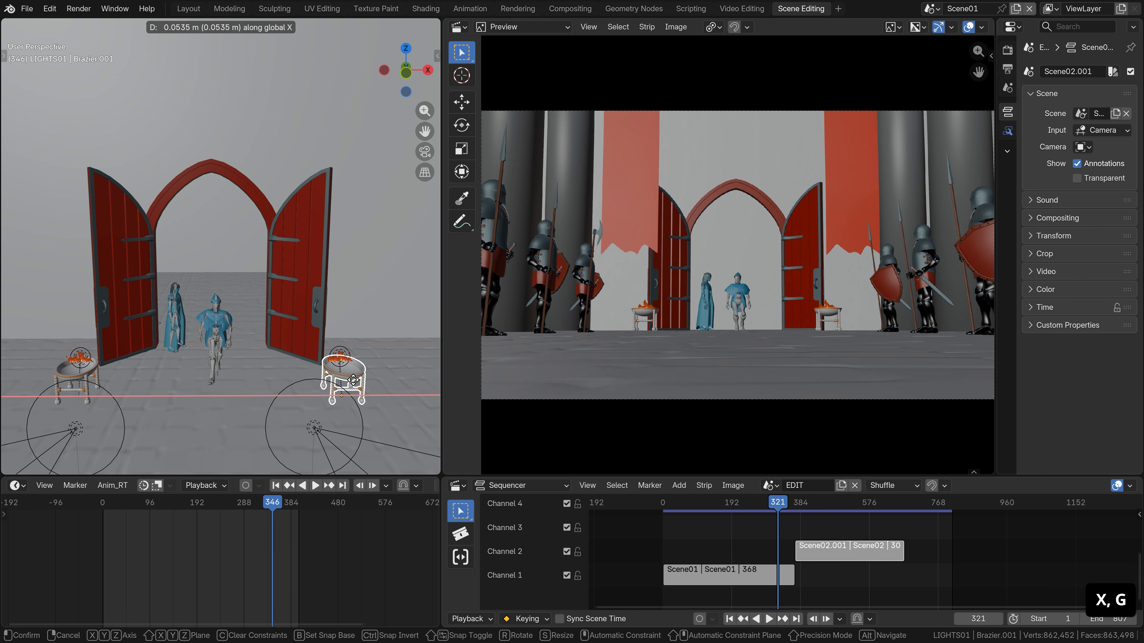
pyautogui.press('Escape')
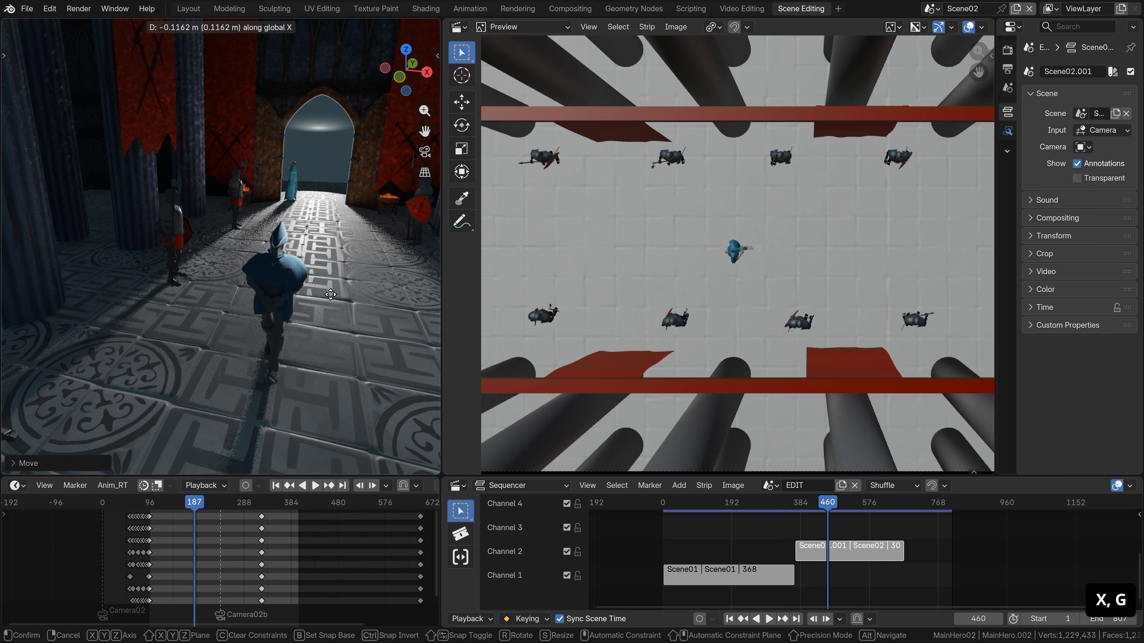
# - Move the main hero along the global X axis in Scene02 and slide the Scene02.001 strip slightly earlier on channel 2
pyautogui.click(190, 296)
pyautogui.press('g')
pyautogui.press('x')
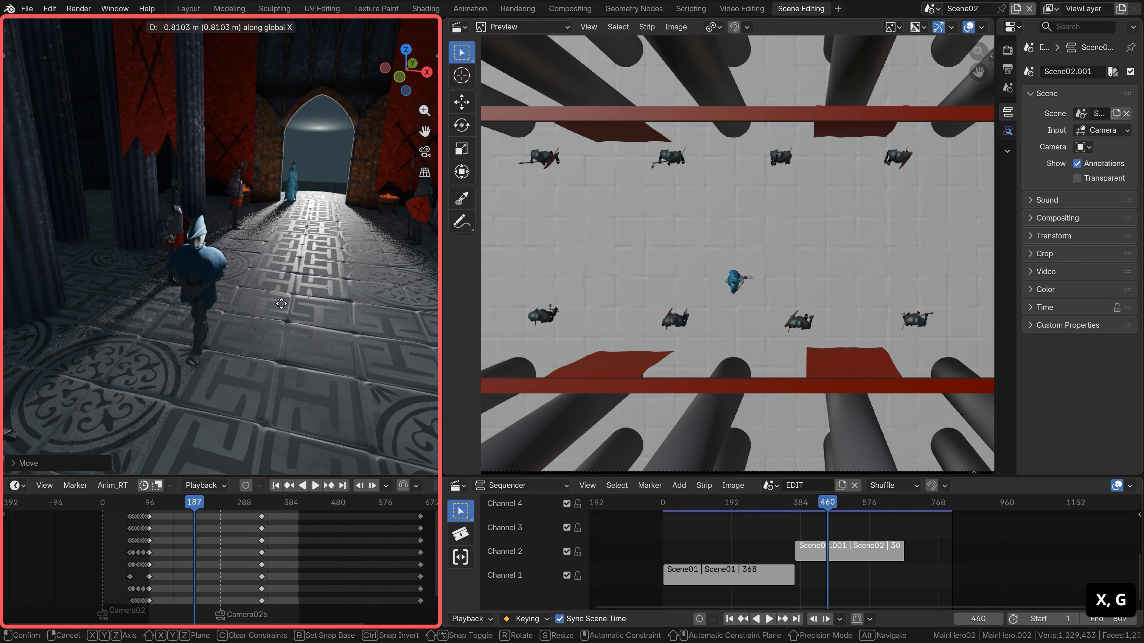
pyautogui.moveTo(844, 552)
pyautogui.mouseDown()
pyautogui.moveTo(829, 552)
pyautogui.moveTo(840, 554)
pyautogui.mouseUp()
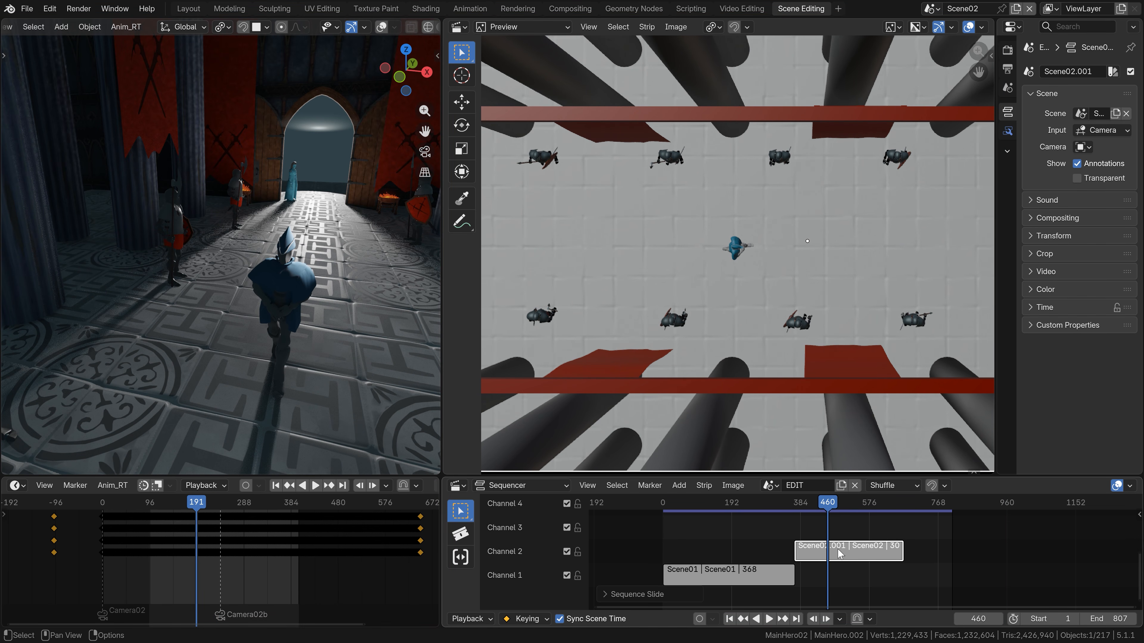
pyautogui.press('g')
pyautogui.press('x')
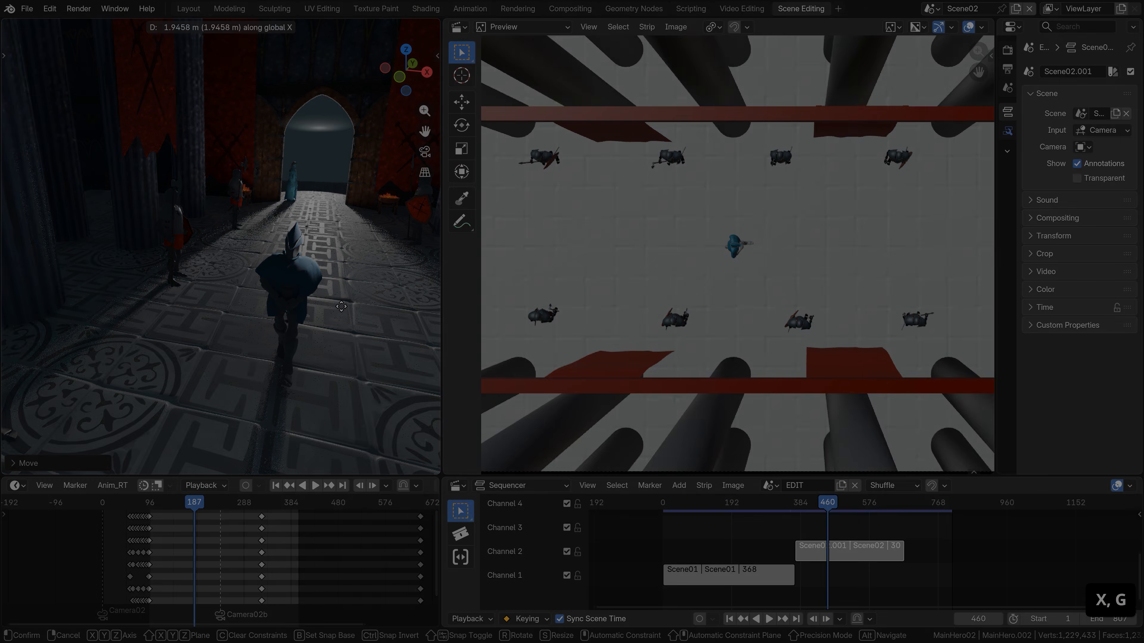
pyautogui.press('space')
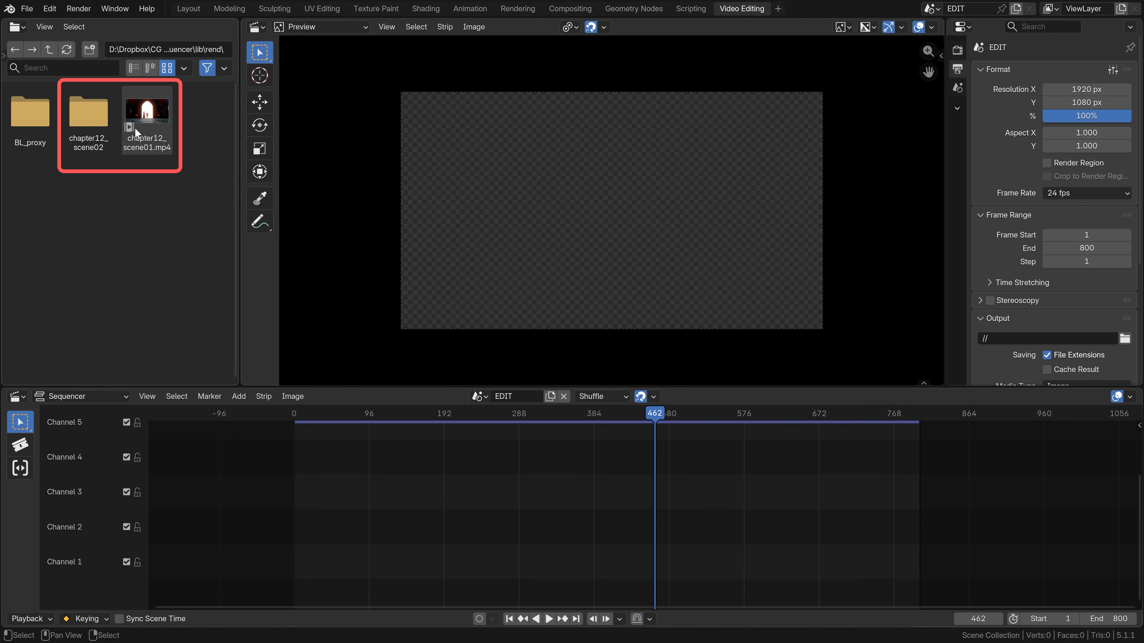
# - Add chapter12_scene01.mp4 to channel 1 at the sequence start and the full chapter12_scene02 image sequence to channel 2 directly after it
pyautogui.moveTo(135, 127); pyautogui.dragTo(293, 555)
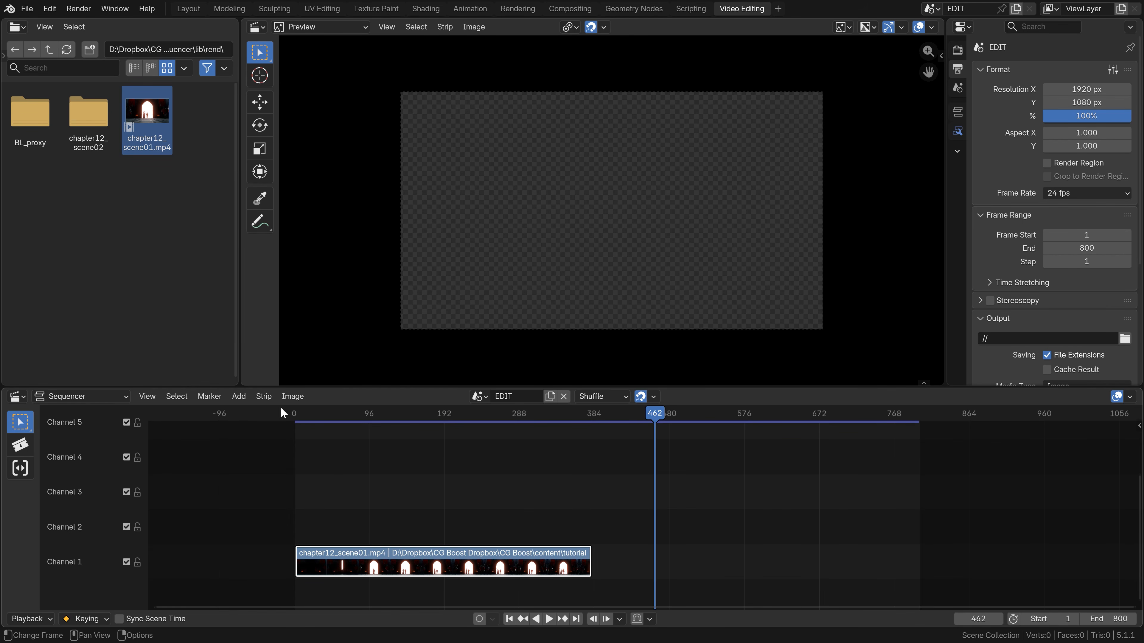
pyautogui.doubleClick(99, 103)
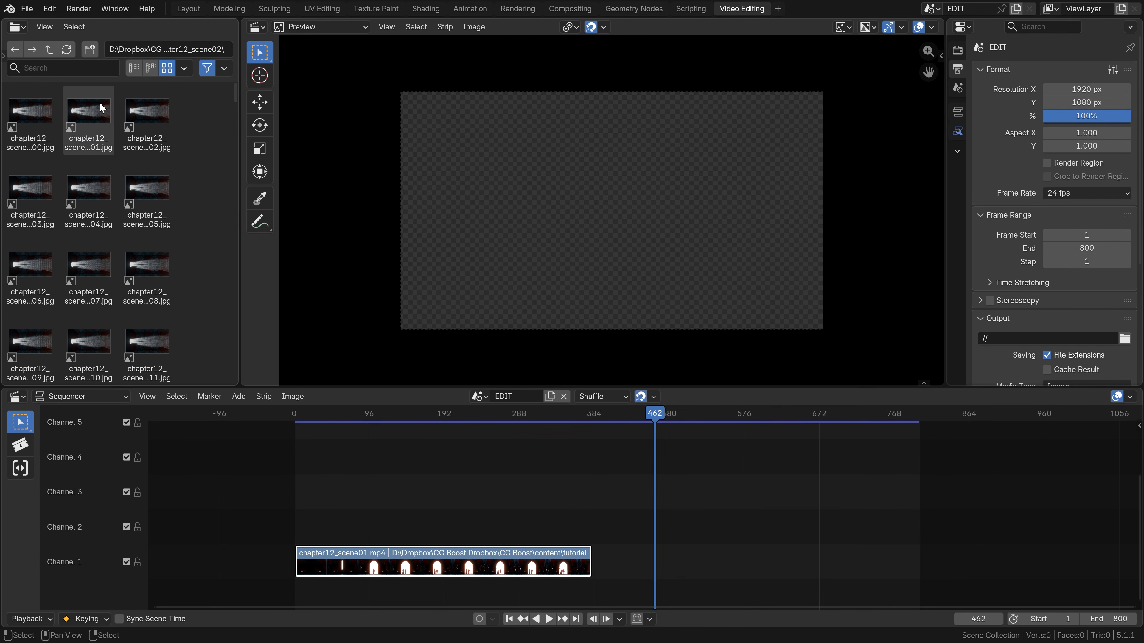
pyautogui.press('a')
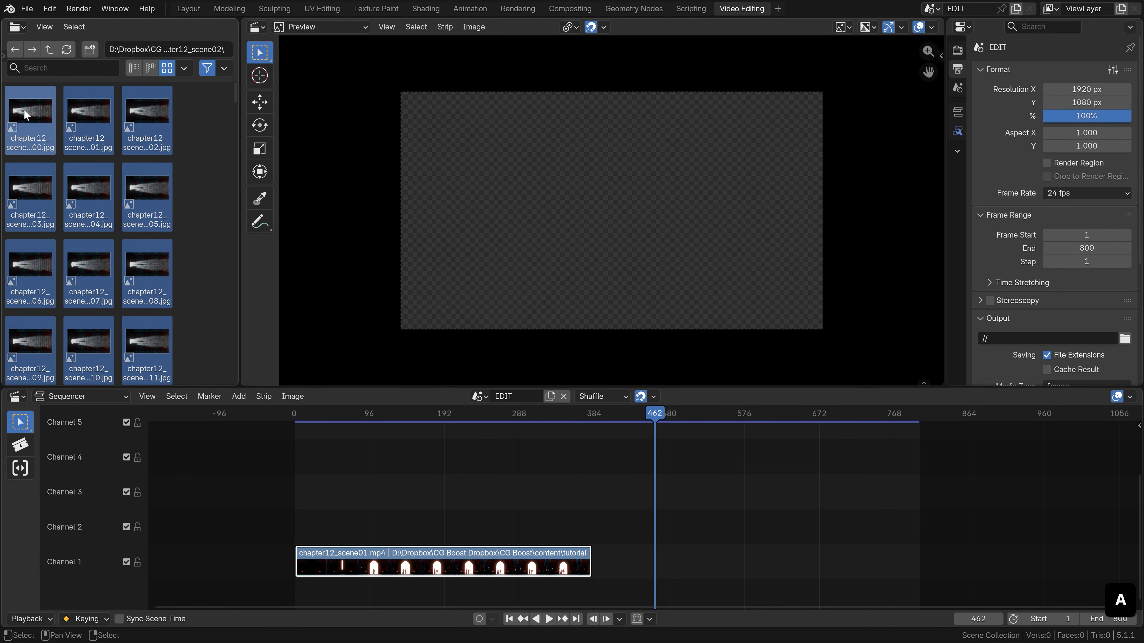
pyautogui.moveTo(24, 115); pyautogui.dragTo(616, 538)
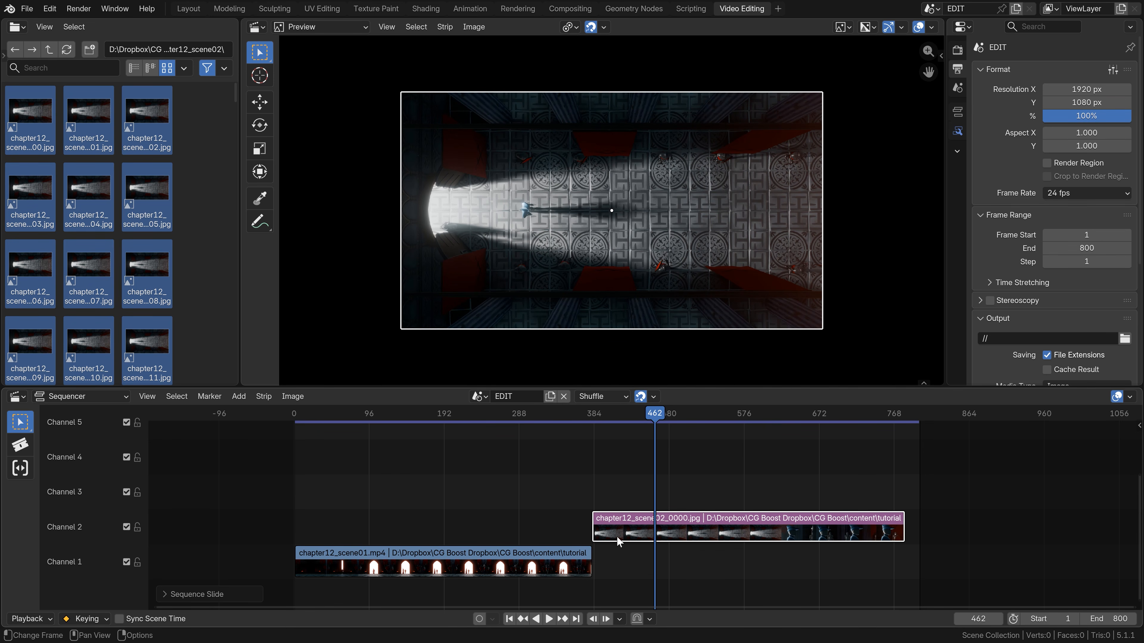
# - Set the render size from the chapter12_scene02 image strip, 2560 × 1440 px
pyautogui.rightClick(742, 519)
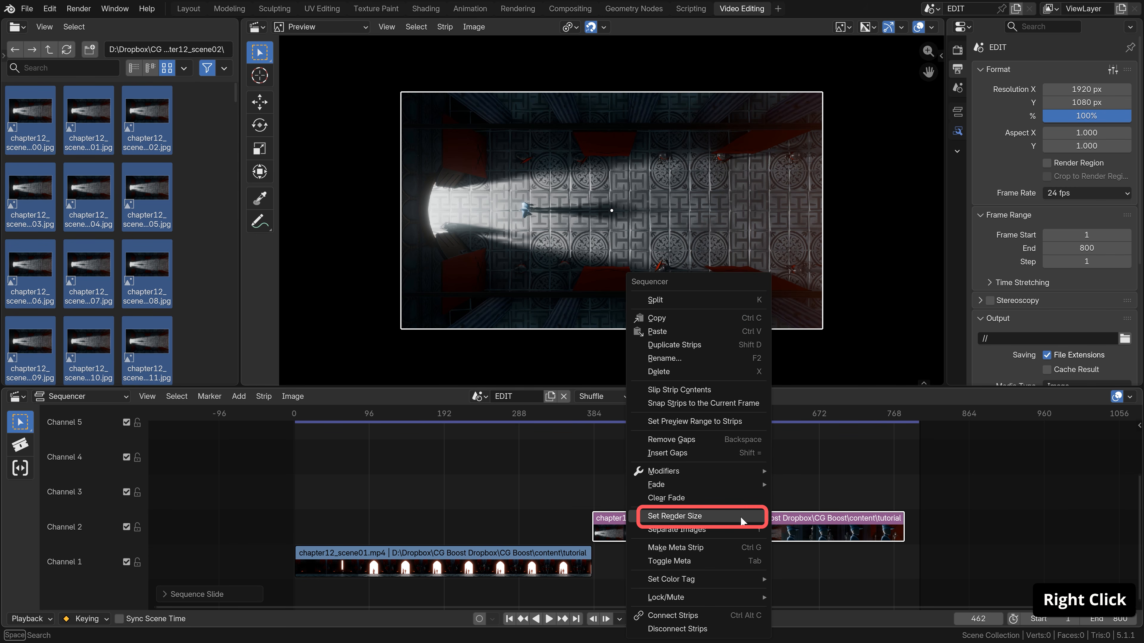
pyautogui.click(740, 517)
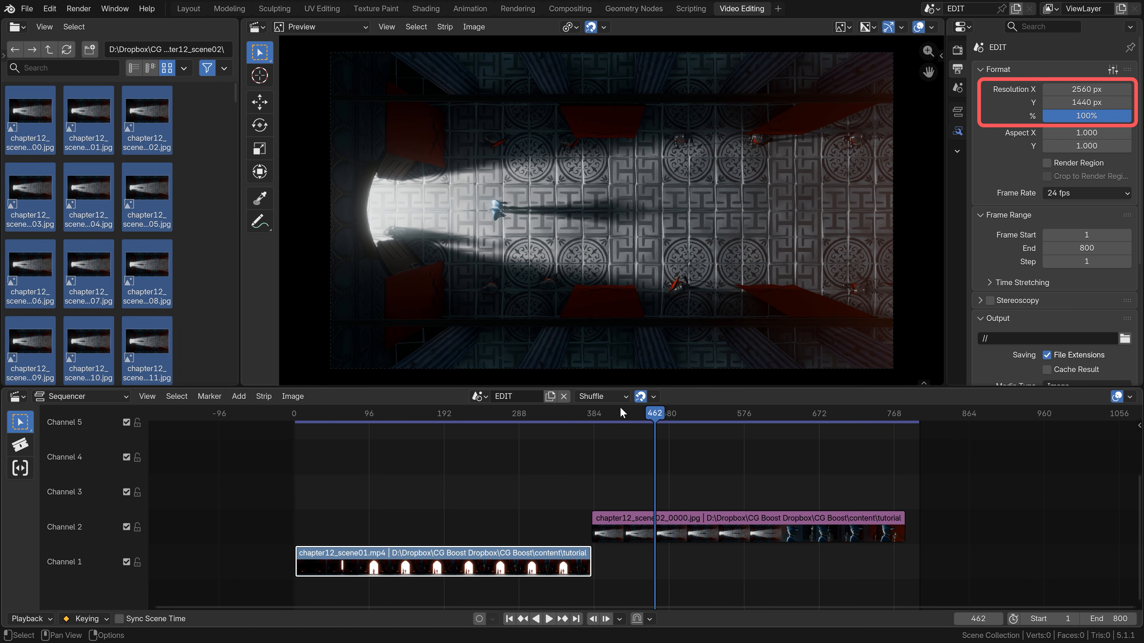
# - With the playhead at frame 313, set Scale X and Y of the chapter12_scene01.mp4 strip to 1.000
pyautogui.moveTo(620, 406); pyautogui.dragTo(538, 419)
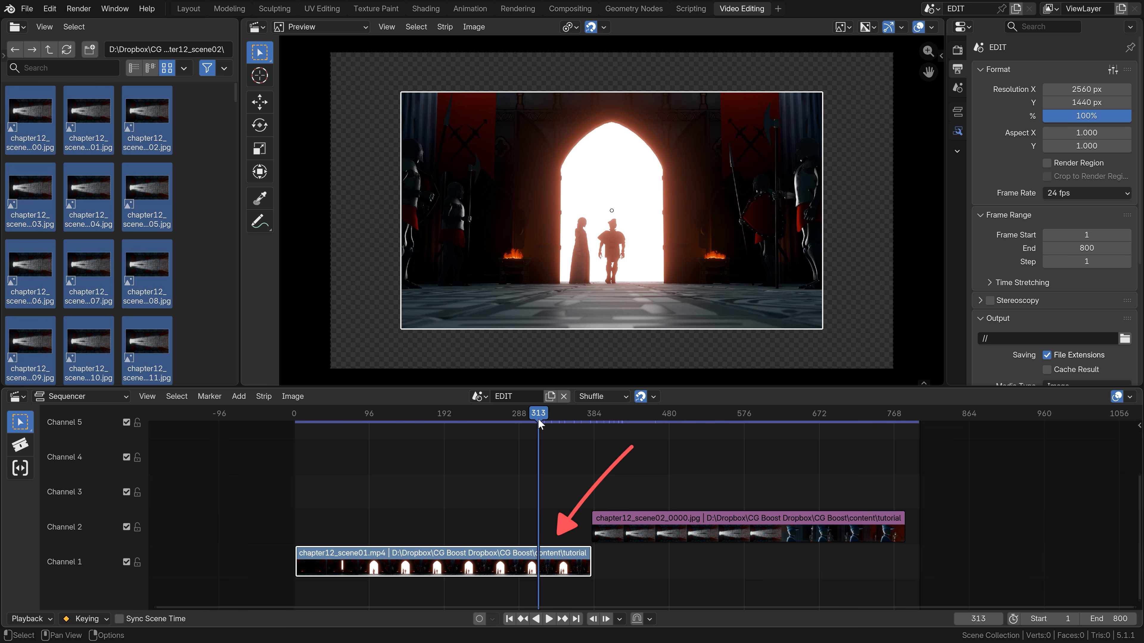
pyautogui.click(963, 112)
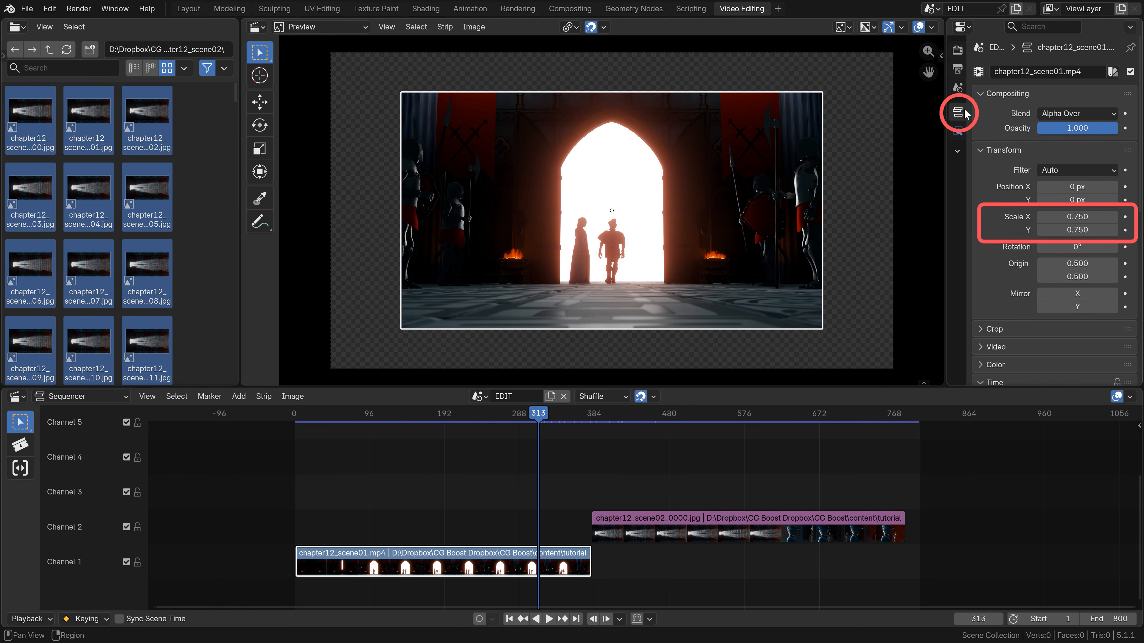
pyautogui.moveTo(1073, 217)
pyautogui.mouseDown()
pyautogui.moveTo(1073, 230)
pyautogui.moveTo(1077, 216)
pyautogui.mouseUp()
pyautogui.write('1')
pyautogui.press('Return')
# - Try changing the rotation and X position of the chapter12_scene01.mp4 strip, undoing each change
pyautogui.hotkey('ctrl', 'z')
pyautogui.moveTo(1076, 247)
pyautogui.mouseDown()
pyautogui.moveTo(1088, 247)
pyautogui.moveTo(1058, 247)
pyautogui.mouseUp()
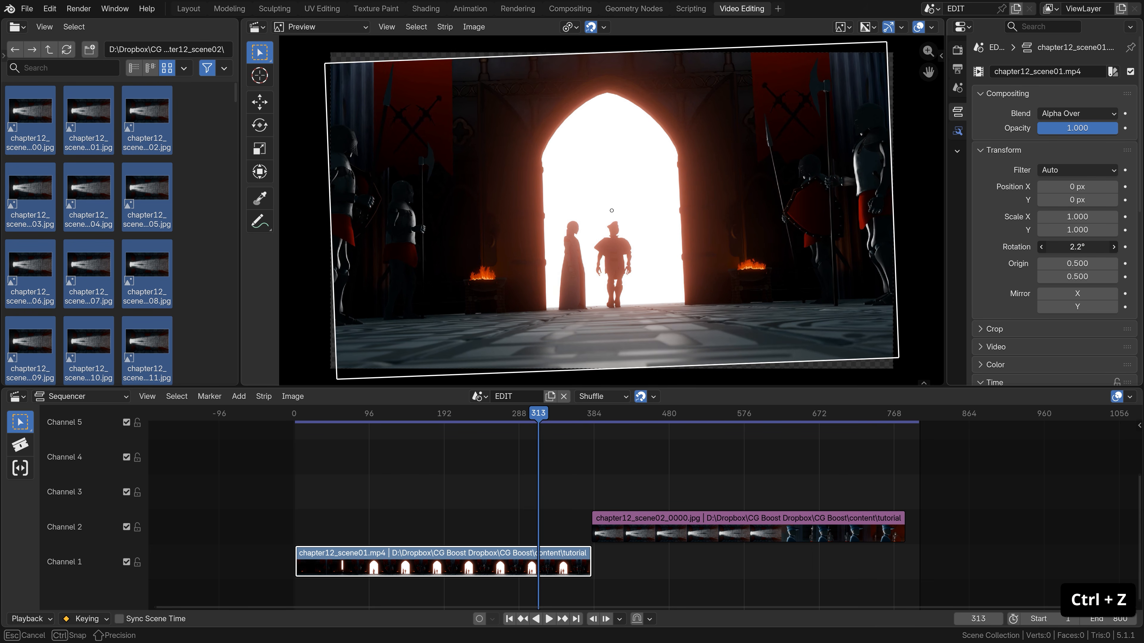
pyautogui.hotkey('ctrl', 'z')
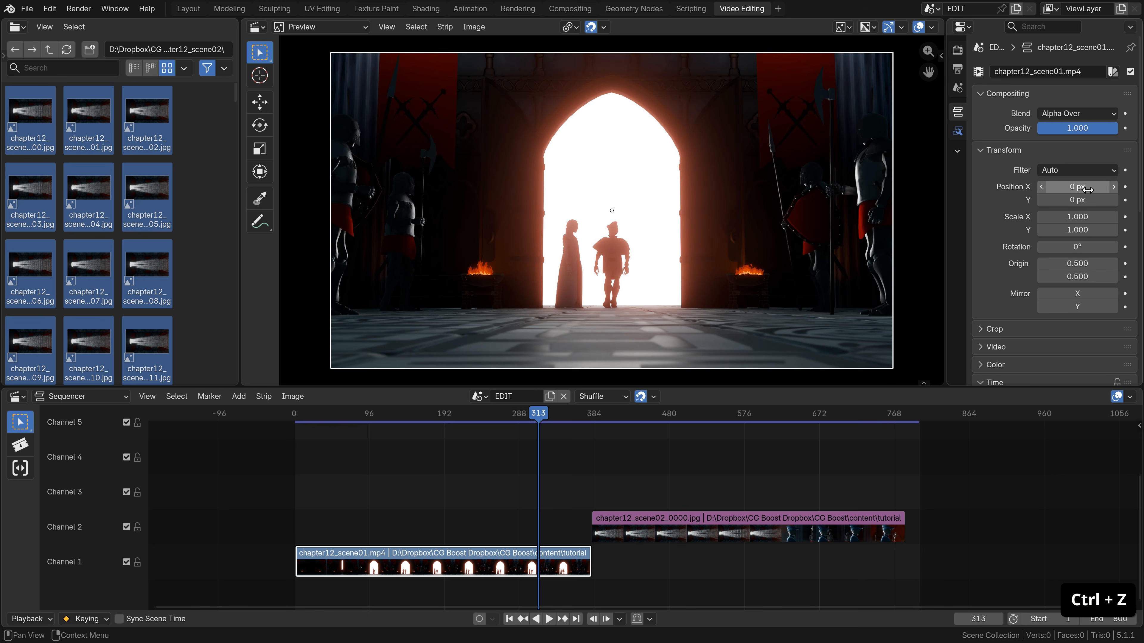
pyautogui.moveTo(1084, 189); pyautogui.dragTo(1099, 188)
pyautogui.hotkey('ctrl', 'z')
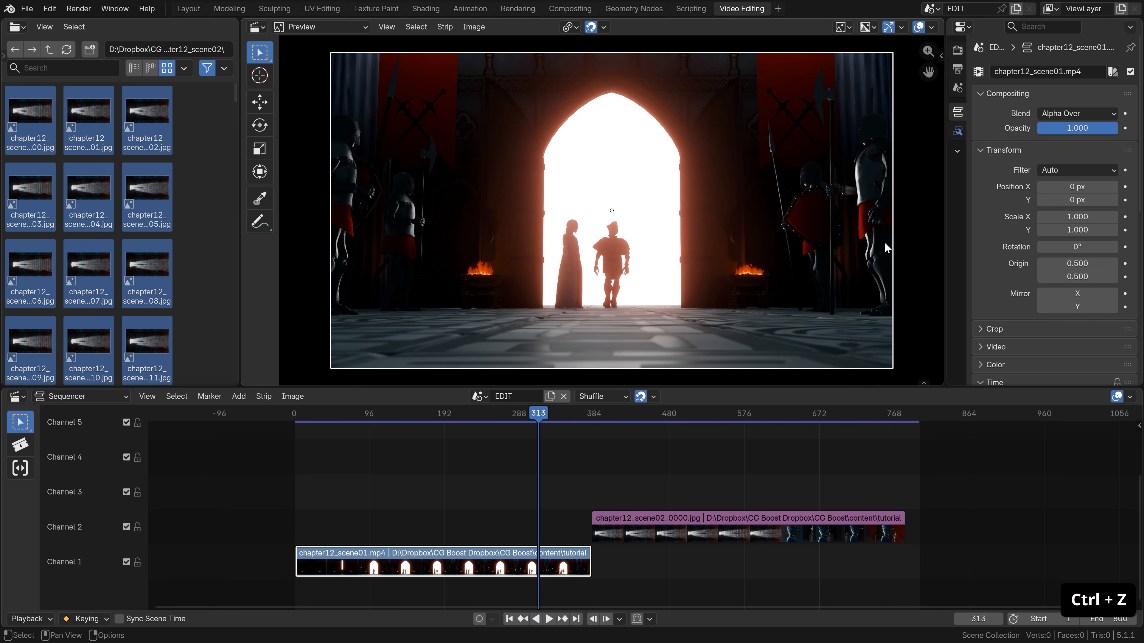
# - Set the EDIT scene's output frame rate to 24 fps
pyautogui.click(956, 69)
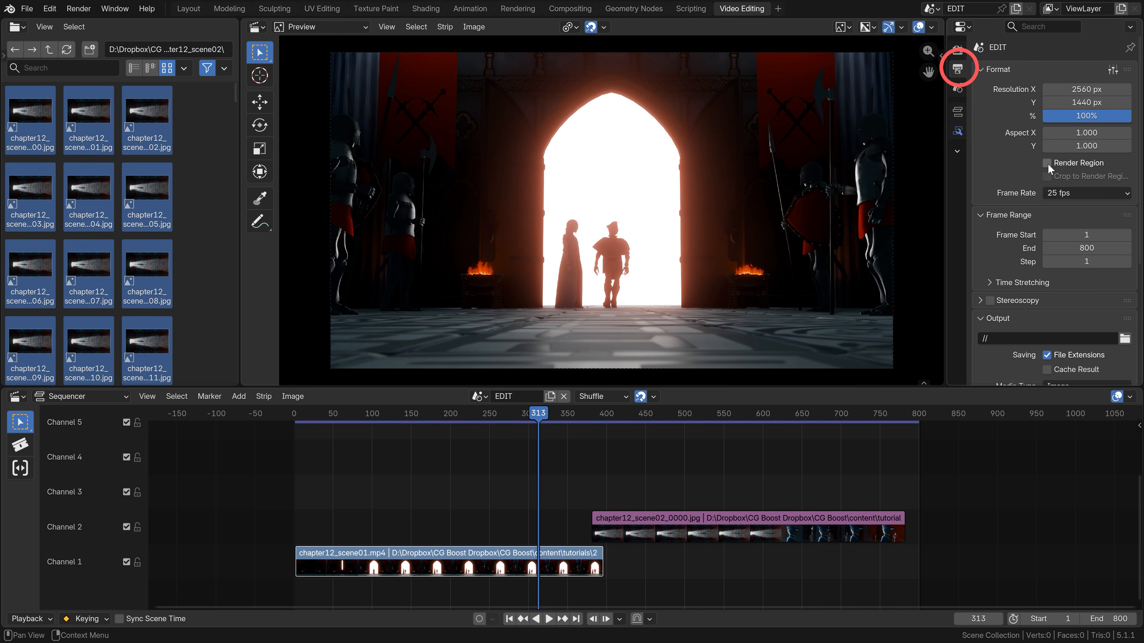
pyautogui.click(1085, 193)
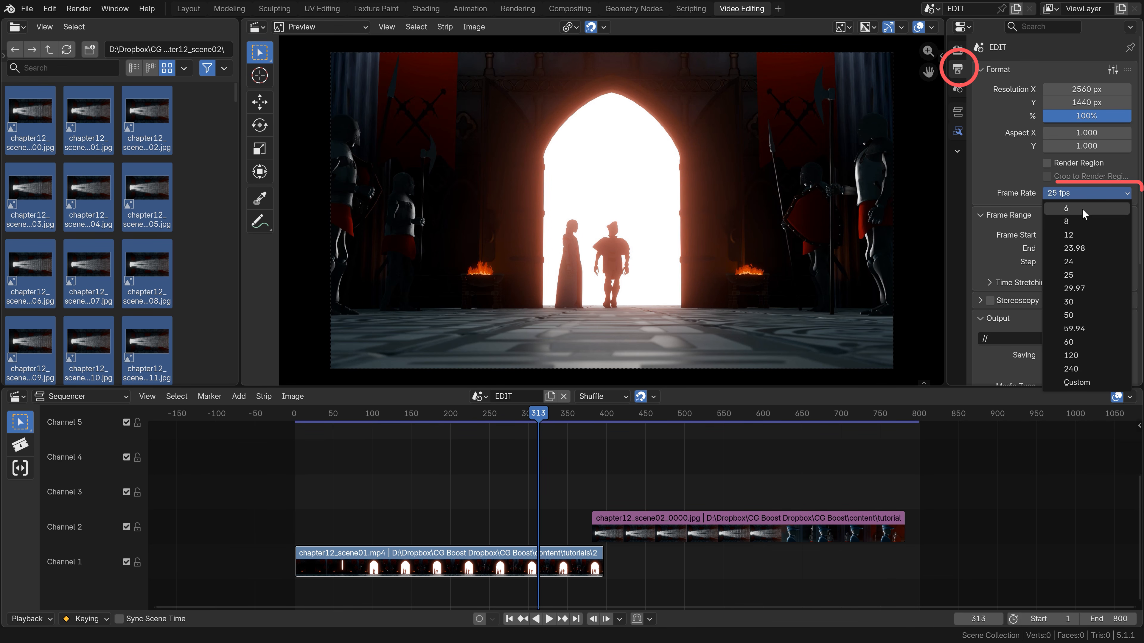
pyautogui.click(1081, 262)
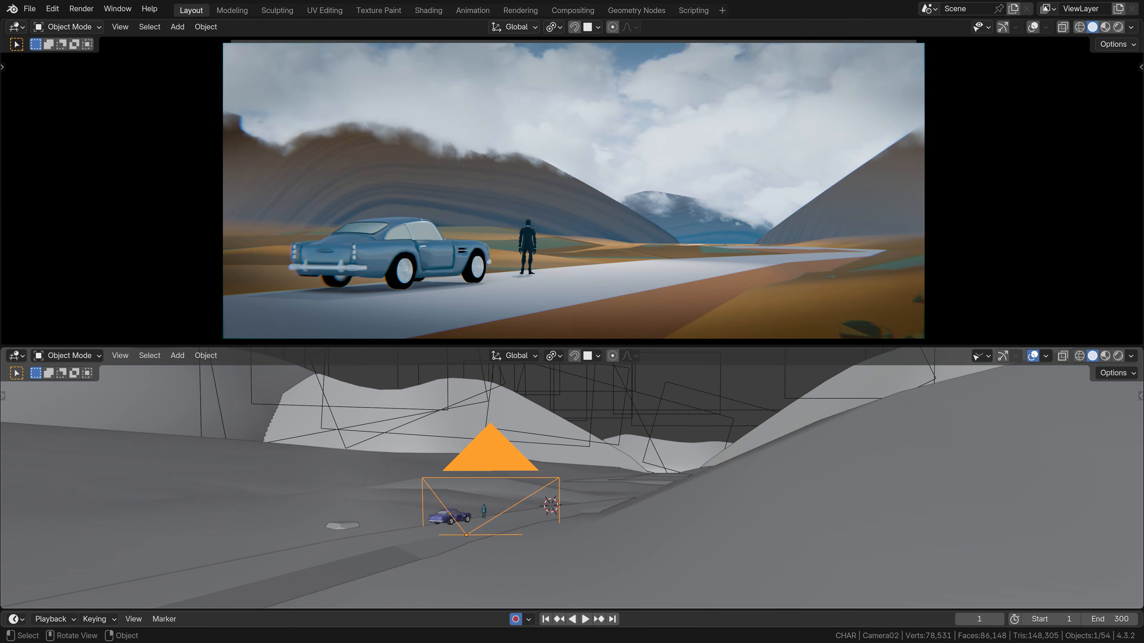
pyautogui.moveTo(574, 191); pyautogui.dragTo(621, 213, button='middle')
pyautogui.scroll(-2, 574, 191)
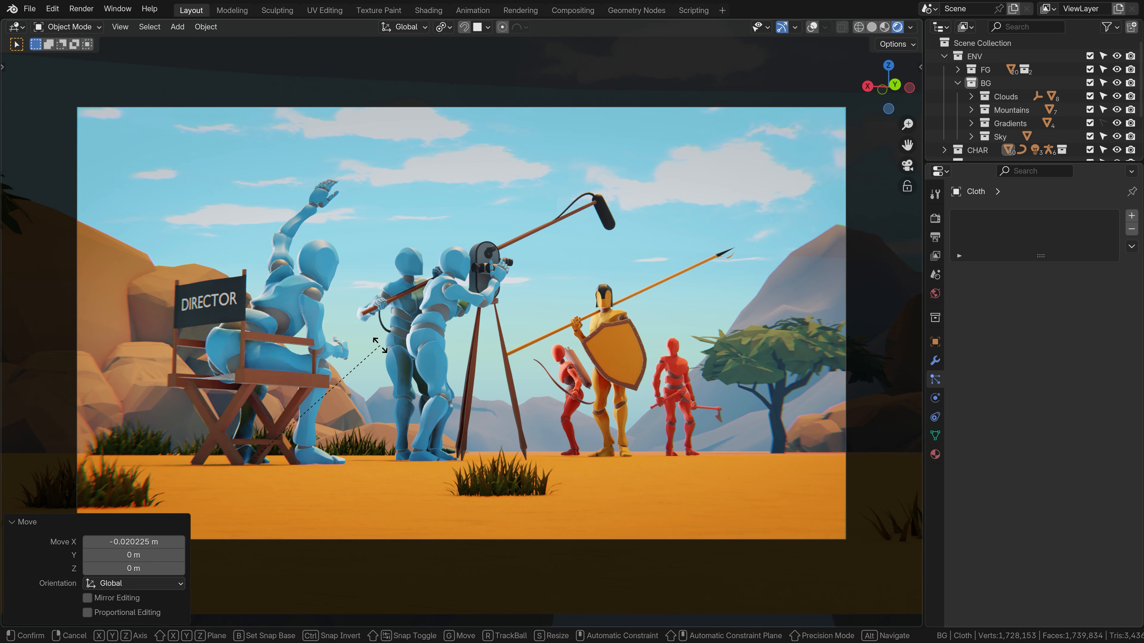
# - Reposition the director's chair, the foreground grass clump and the acacia tree within the camera frame
pyautogui.click(380, 346)
pyautogui.press('g')
pyautogui.click(502, 480)
pyautogui.press('g')
pyautogui.press('y')
pyautogui.click(158, 212)
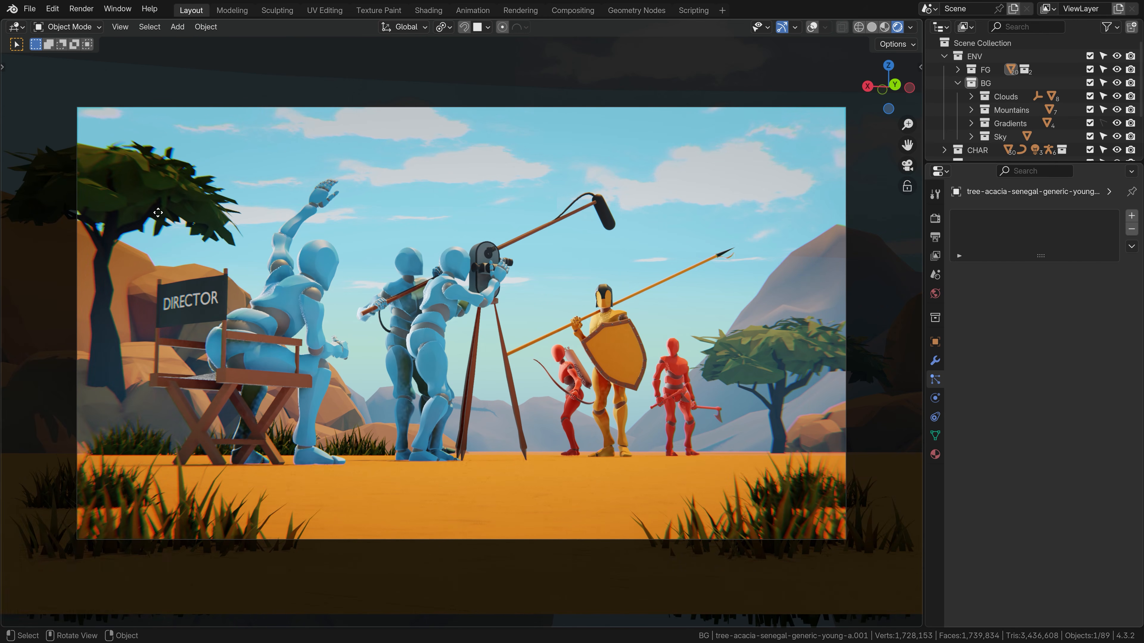
pyautogui.click(613, 302)
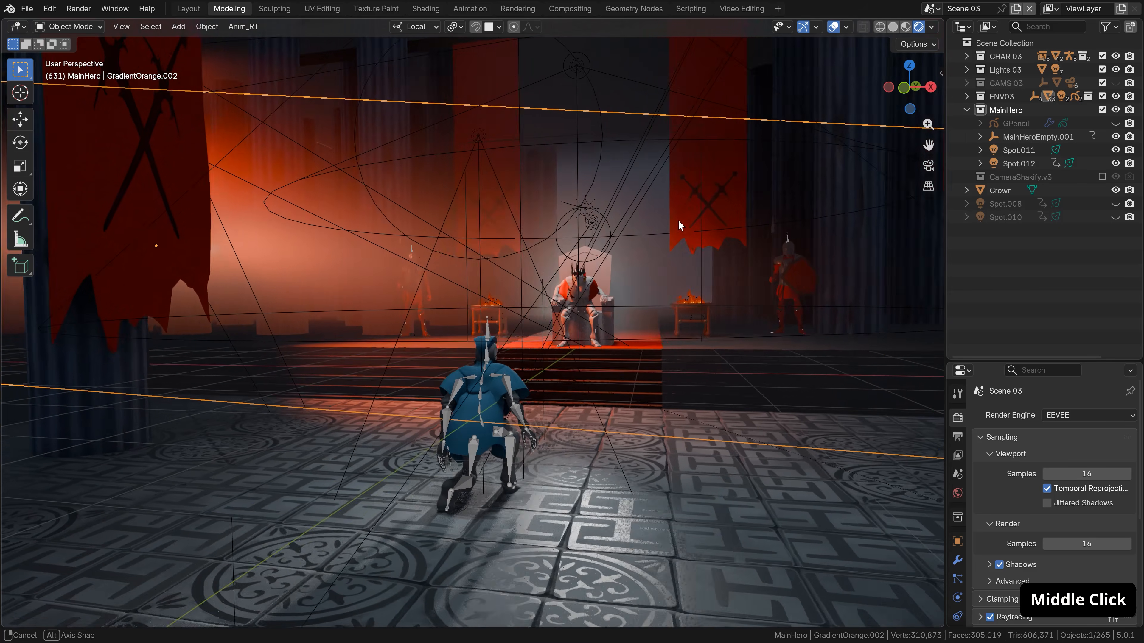
# - Rotate the GradientOrange.002 object about the Z axis in the throne room scene
pyautogui.moveTo(677, 224); pyautogui.dragTo(641, 245, button='middle')
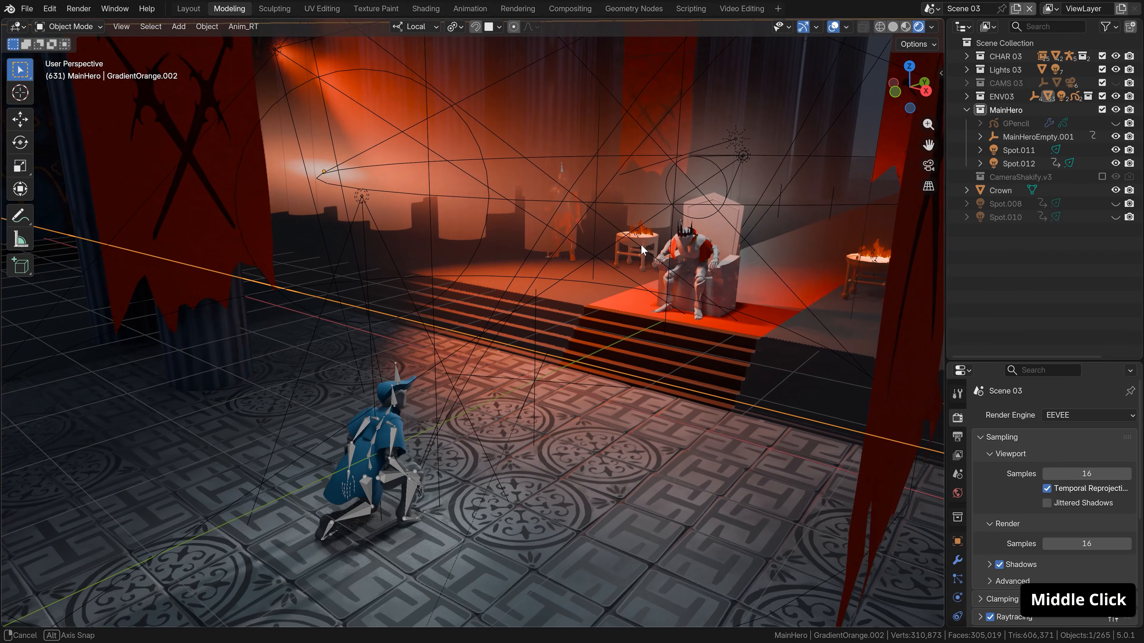
pyautogui.press('r')
pyautogui.press('z')
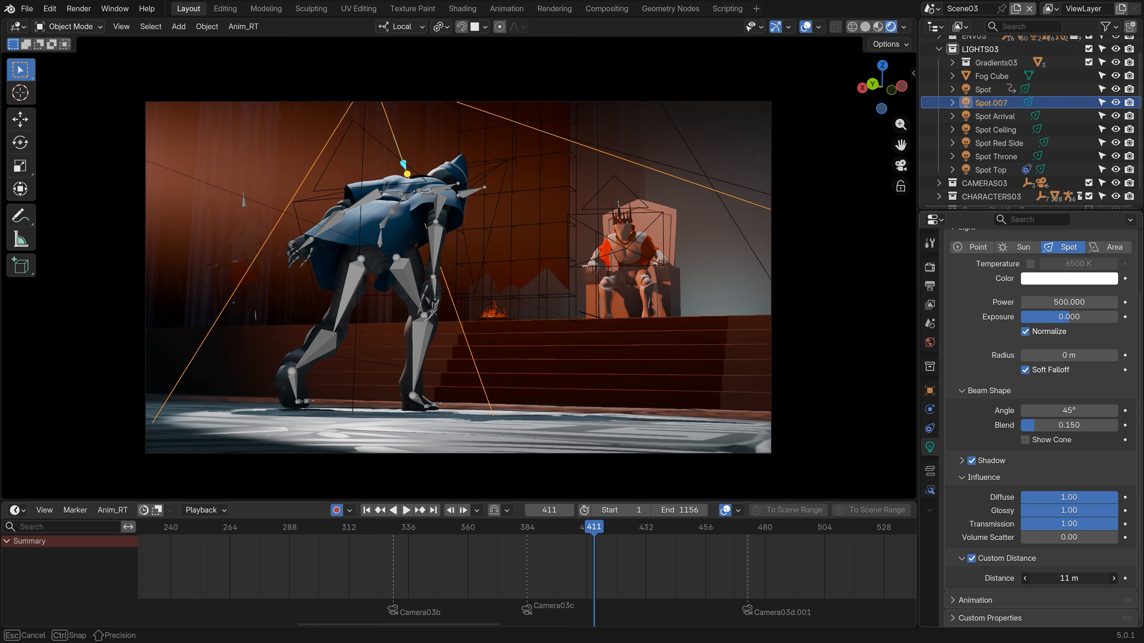
# - Adjust the custom distance of the Spot.007 light above the blue character and toggle the viewport overlays
pyautogui.moveTo(402, 162); pyautogui.dragTo(404, 164)
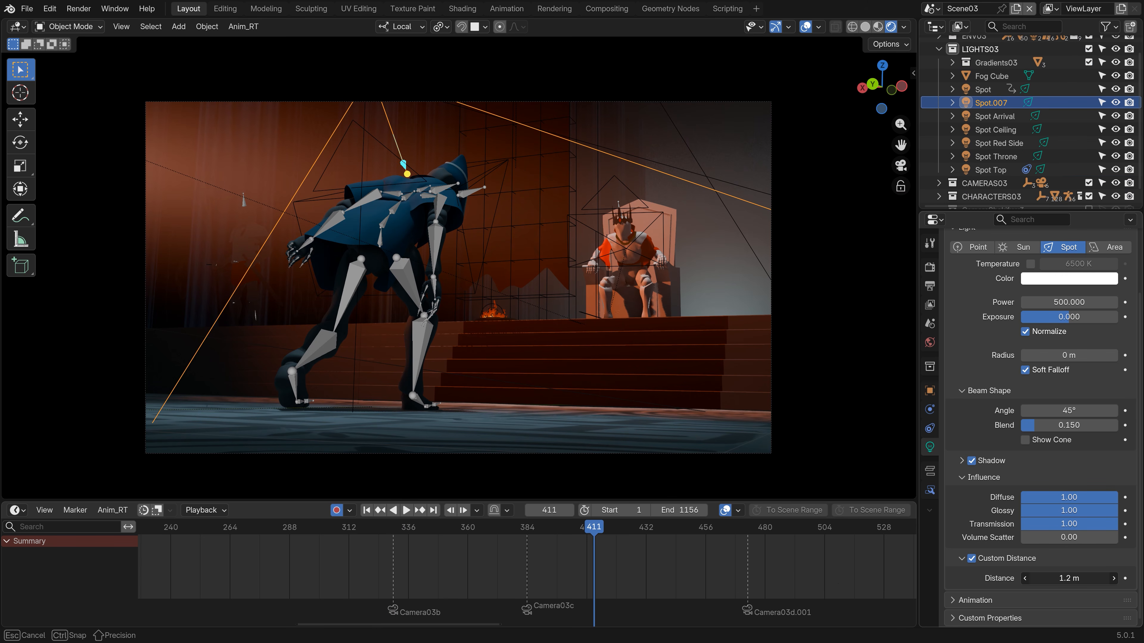
pyautogui.moveTo(1069, 579); pyautogui.dragTo(1099, 578)
pyautogui.click(805, 28)
# - At frame 732, give the Spot Red Side light a 25.7° beam angle, rotate it slightly and toggle the overlays
pyautogui.press('g')
pyautogui.press('z')
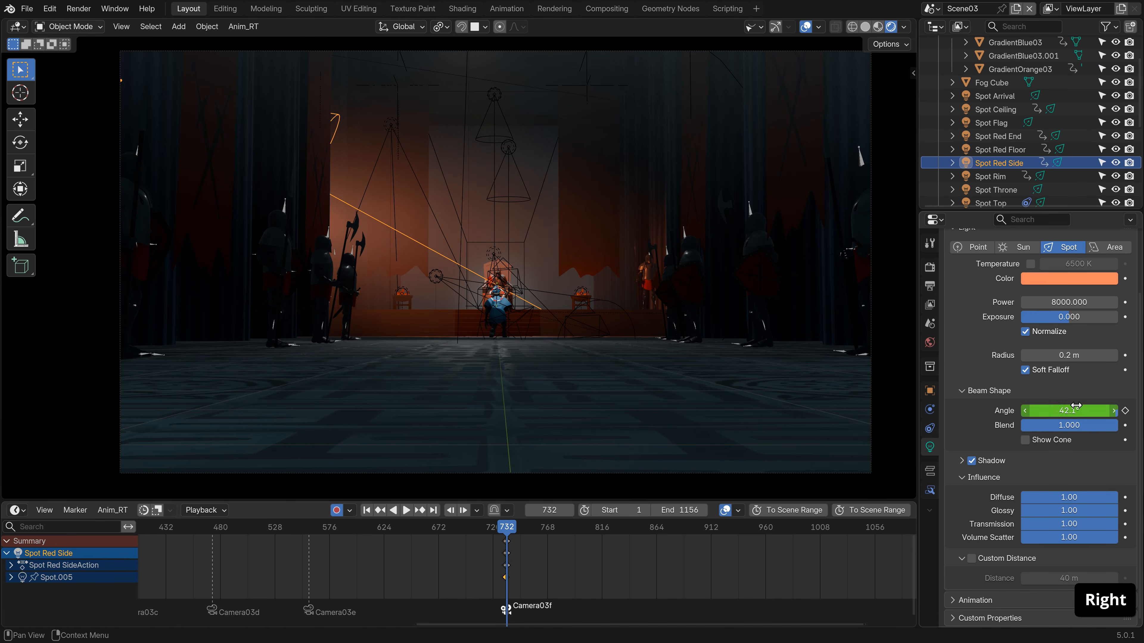
pyautogui.press('r')
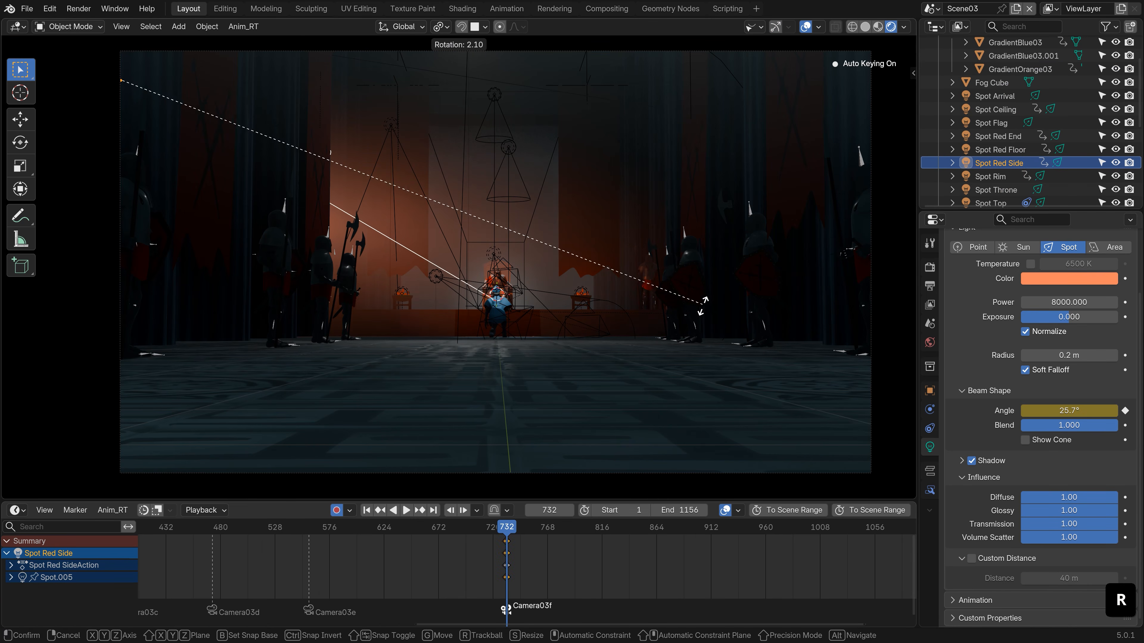
pyautogui.click(702, 306)
pyautogui.click(806, 26)
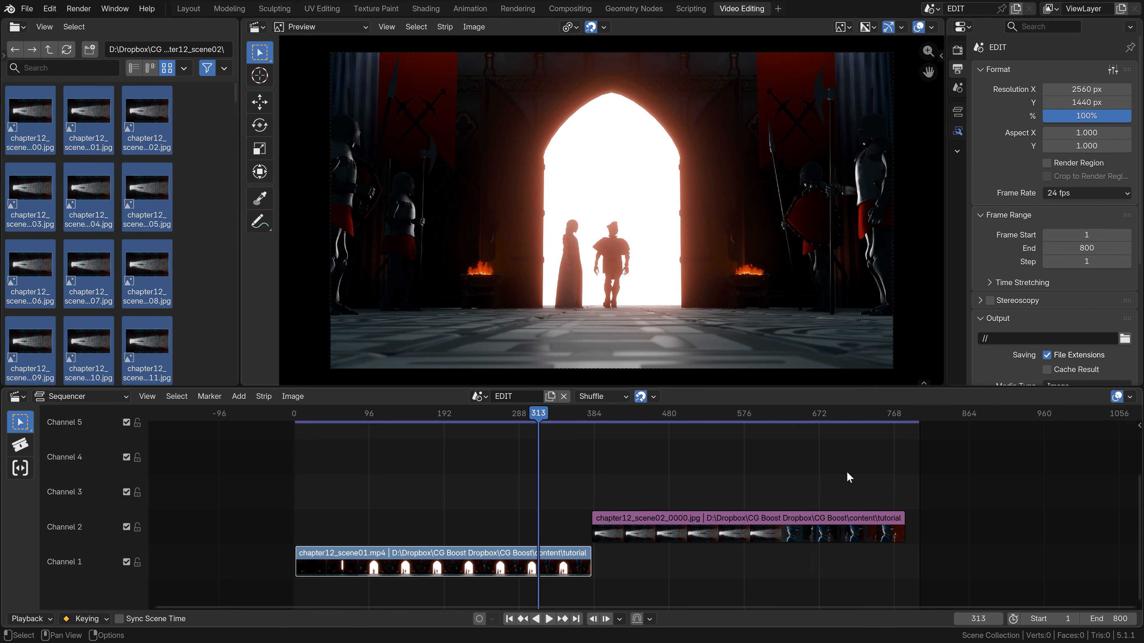
# - Inspect the Prefetch Frames option in the sequencer's cache settings
pyautogui.press('n')
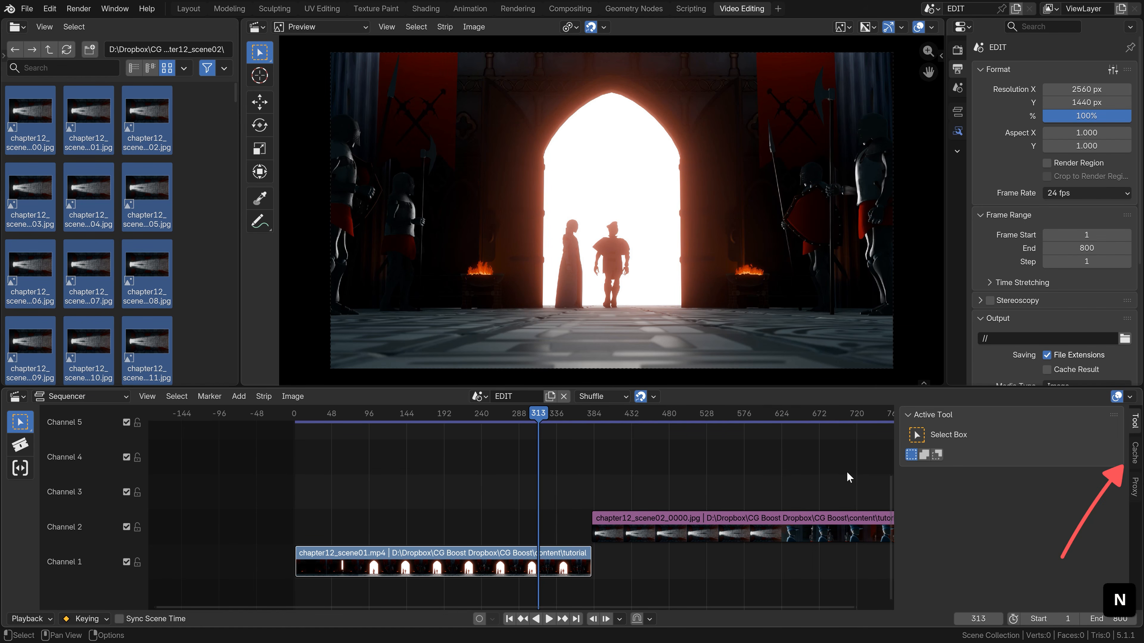
pyautogui.click(1135, 453)
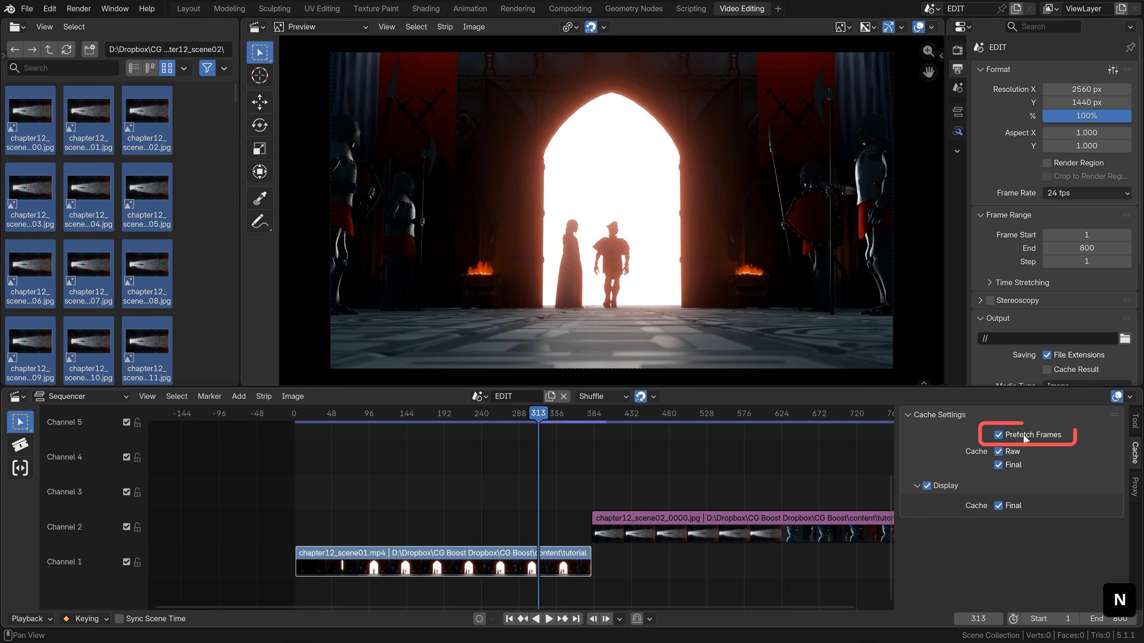
pyautogui.press('n')
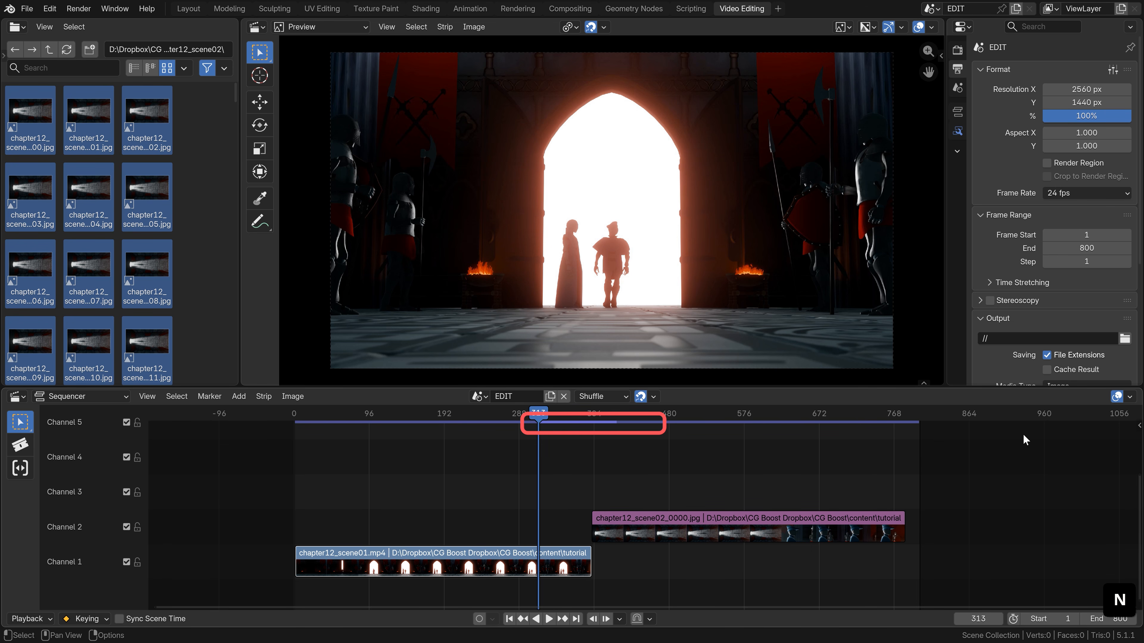
# - Select the chapter12_scene02 image strip, play the edit from frame 427 and return the playhead to that frame
pyautogui.click(628, 413)
pyautogui.click(628, 520)
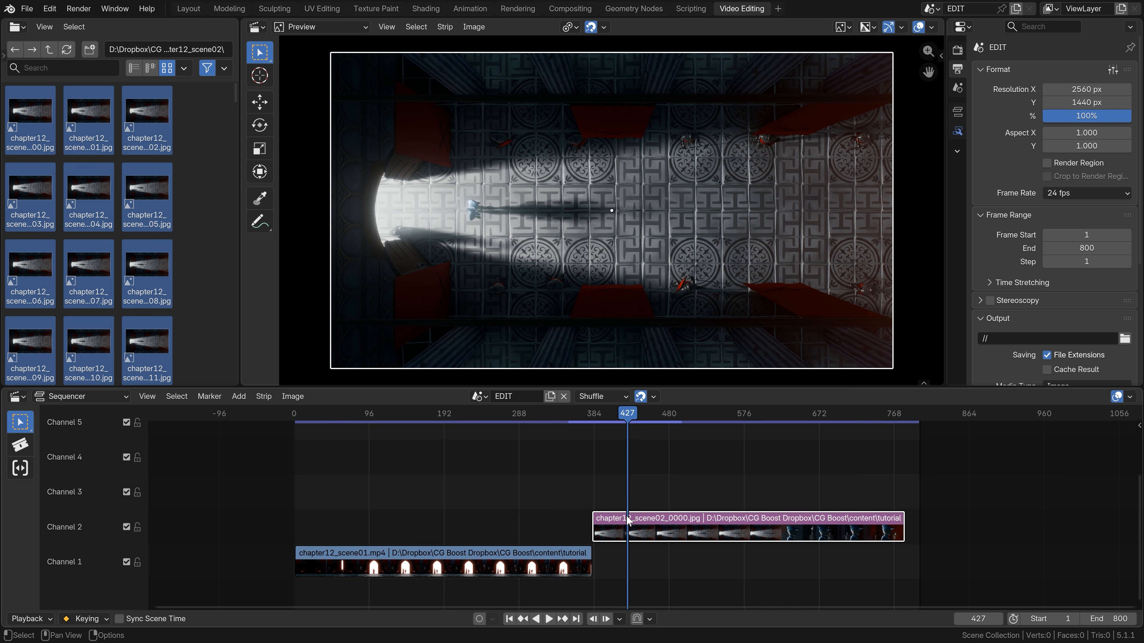
pyautogui.hotkey('ctrl', 'e')
pyautogui.press('space')
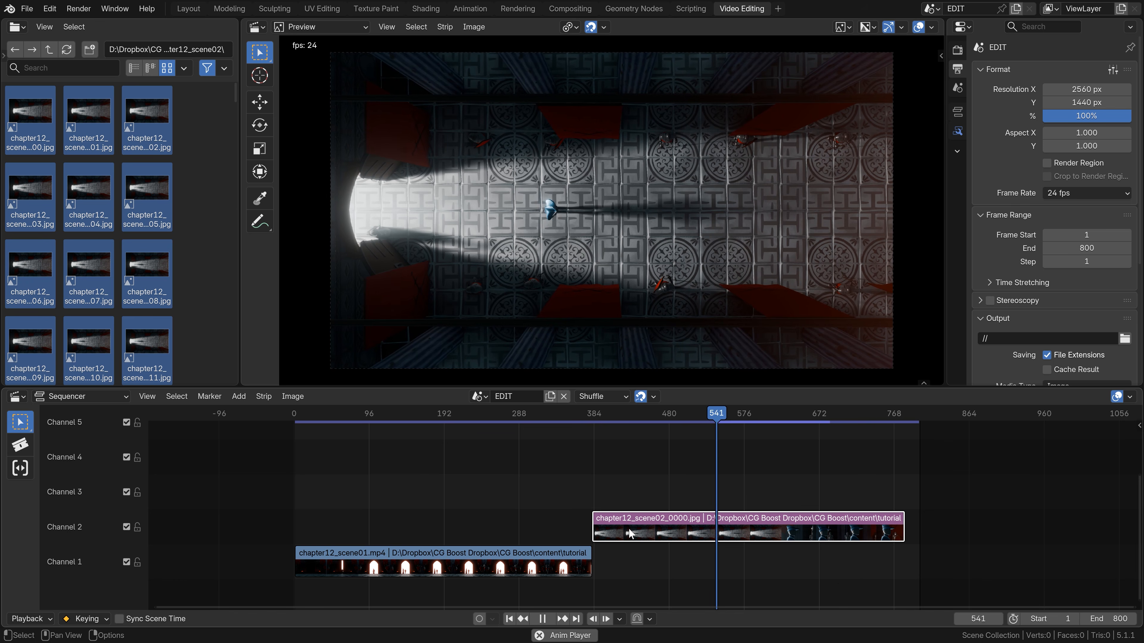
pyautogui.press('space')
pyautogui.moveTo(639, 418); pyautogui.dragTo(628, 446)
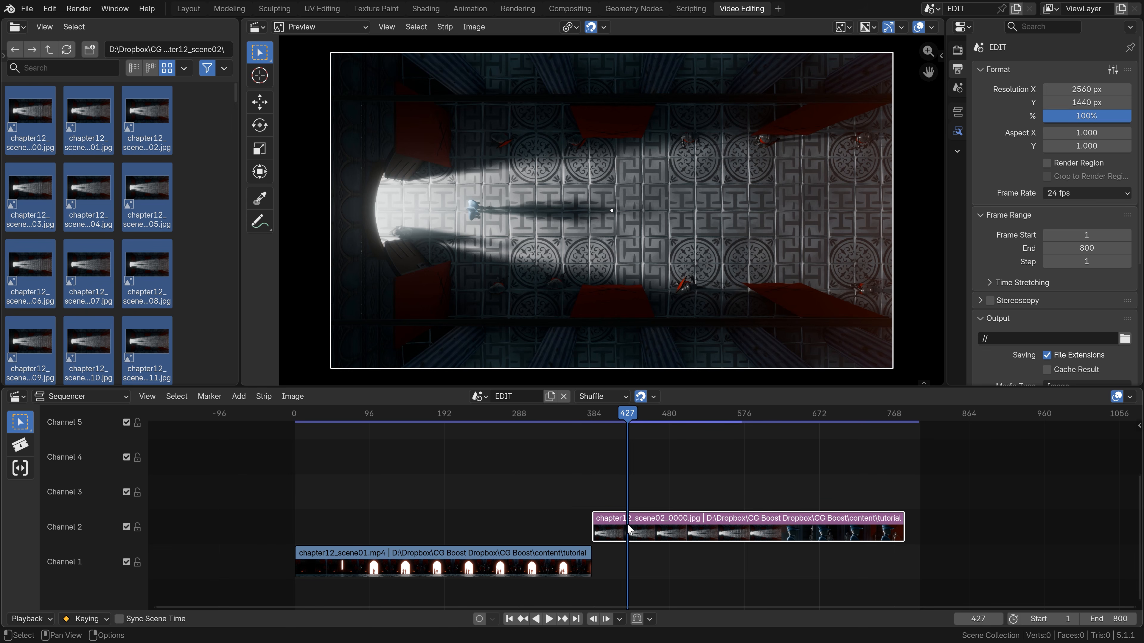
pyautogui.hotkey('ctrl', 'e')
pyautogui.hotkey('ctrl', 'e')
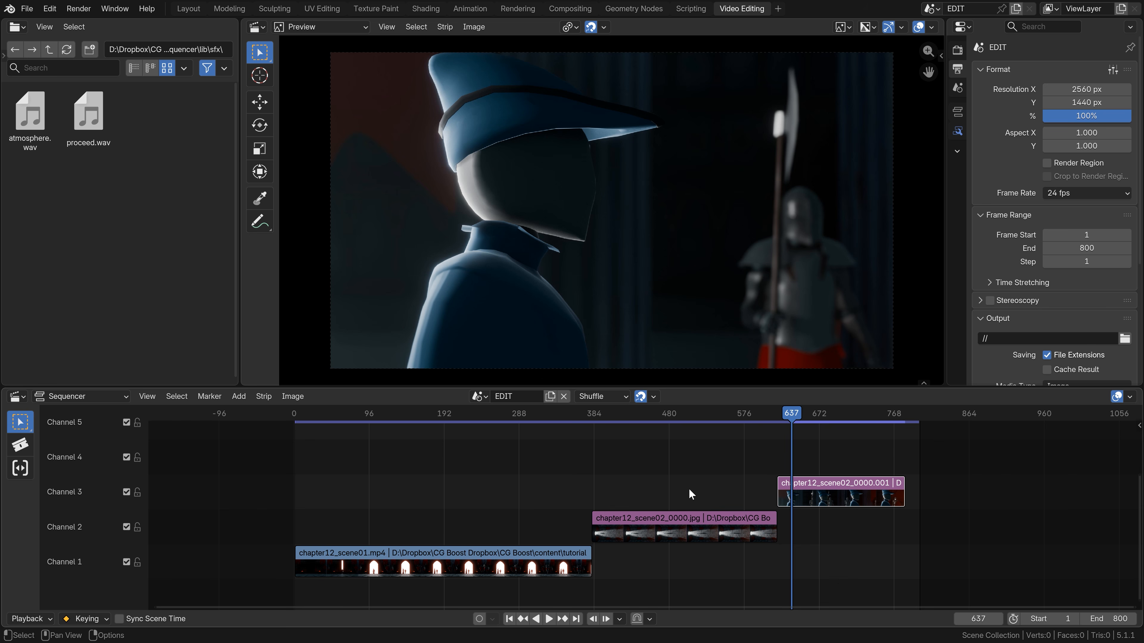
# - Color-tag the chapter12_scene01.mp4 strip green and the chapter12_scene02 image strip on channel 2 blue
pyautogui.click(475, 563)
pyautogui.rightClick(469, 565)
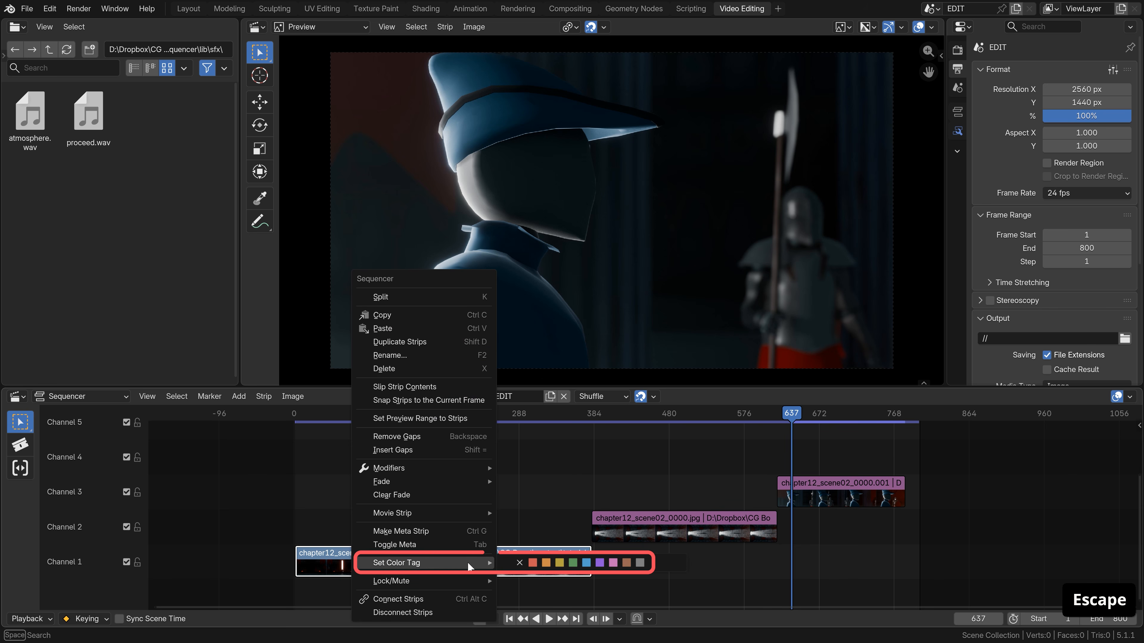
pyautogui.click(573, 564)
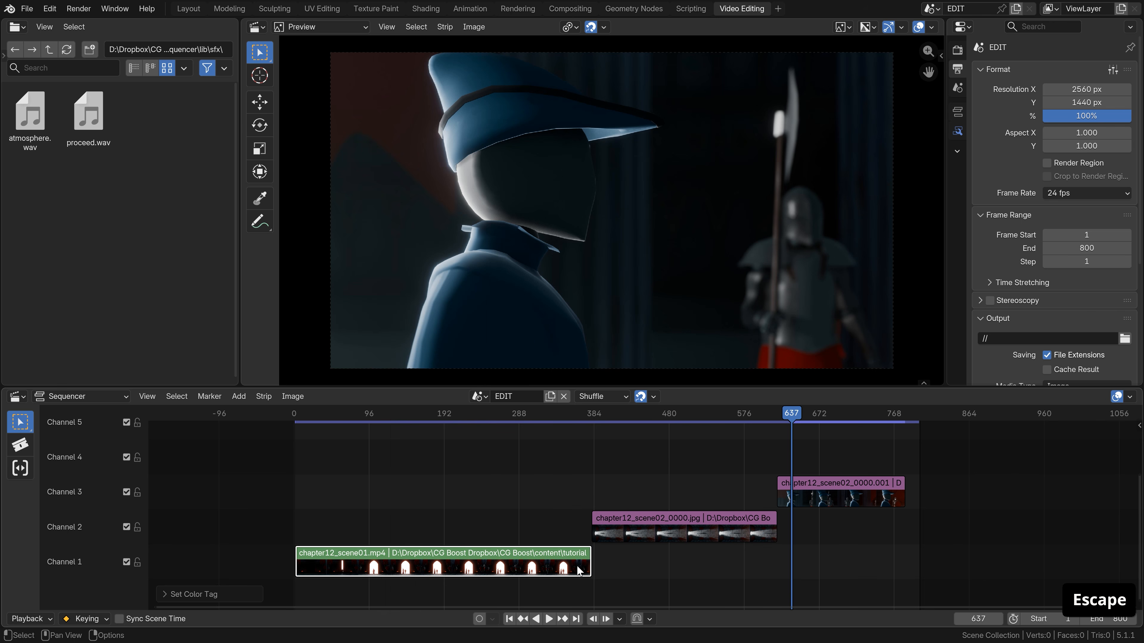
pyautogui.click(636, 520)
pyautogui.rightClick(657, 521)
pyautogui.moveTo(656, 521)
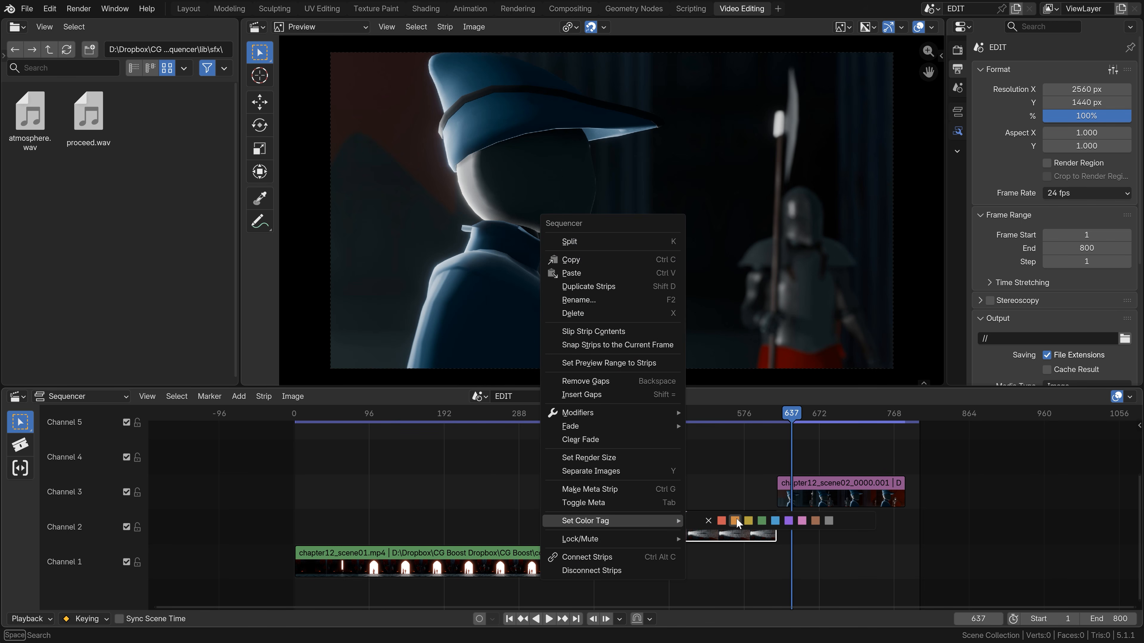
pyautogui.click(775, 521)
# - Color-tag the chapter12_scene02_0000.001 strip on channel 3 purple
pyautogui.click(832, 495)
pyautogui.rightClick(838, 491)
pyautogui.moveTo(838, 492)
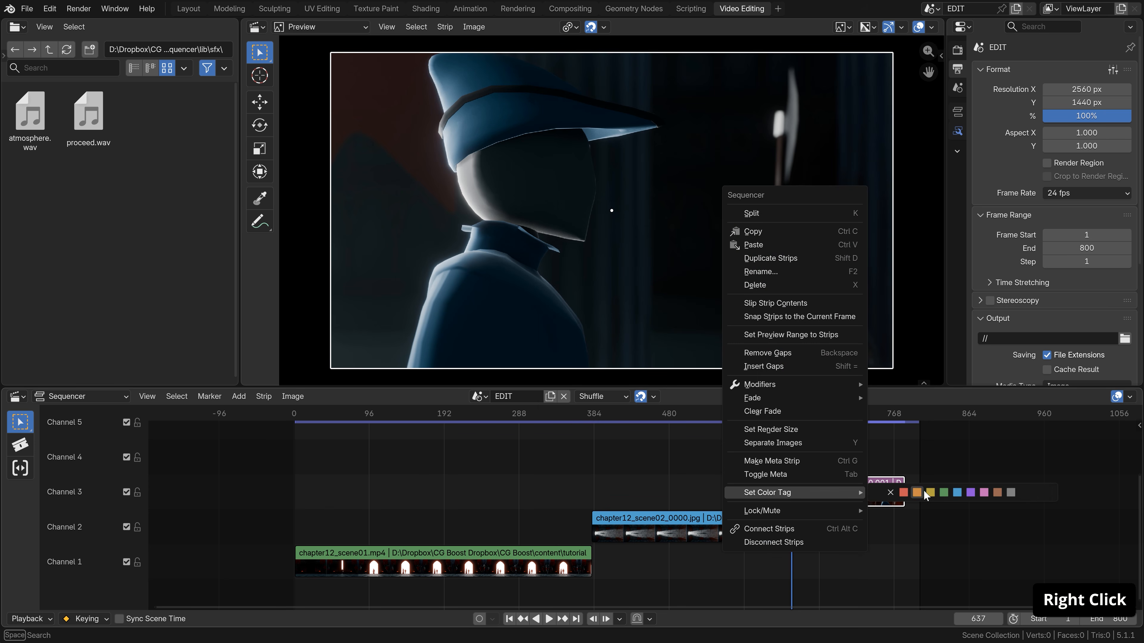
pyautogui.click(969, 492)
pyautogui.click(946, 464)
# - Add proceed.wav on channel 3 at about frame 157 and play back the result
pyautogui.moveTo(794, 420); pyautogui.dragTo(415, 426)
pyautogui.moveTo(88, 116); pyautogui.dragTo(423, 484)
pyautogui.press('space')
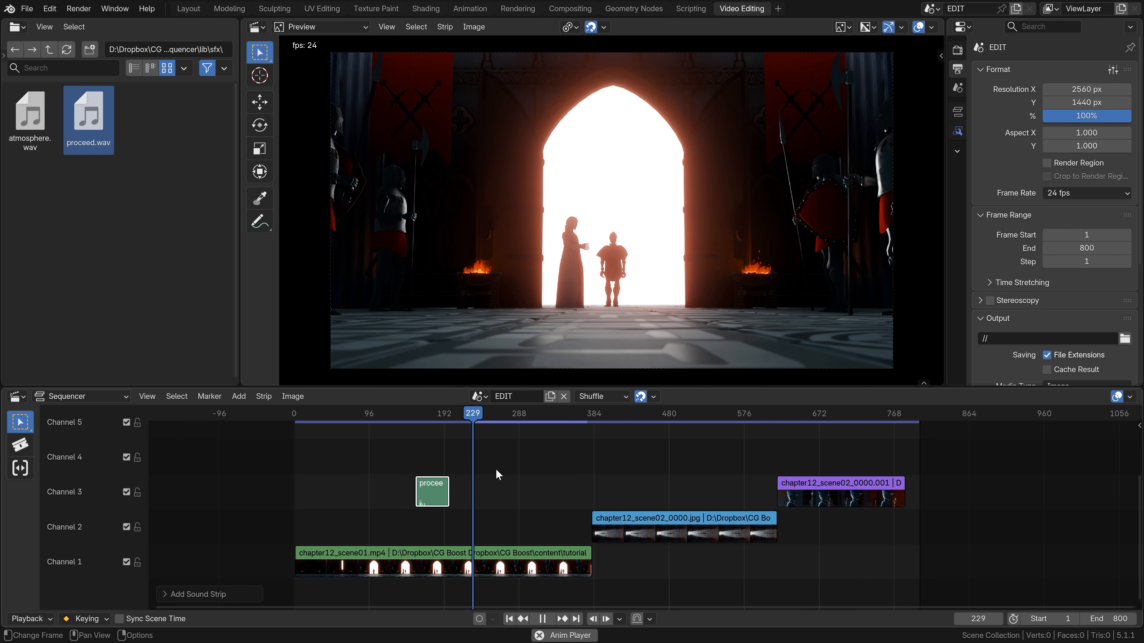
pyautogui.press('space')
# - Add atmosphere.wav on channel 4 from the start of the edit, play the mix from frame 157 and lower the strip's volume
pyautogui.moveTo(31, 116); pyautogui.dragTo(297, 449)
pyautogui.click(416, 414)
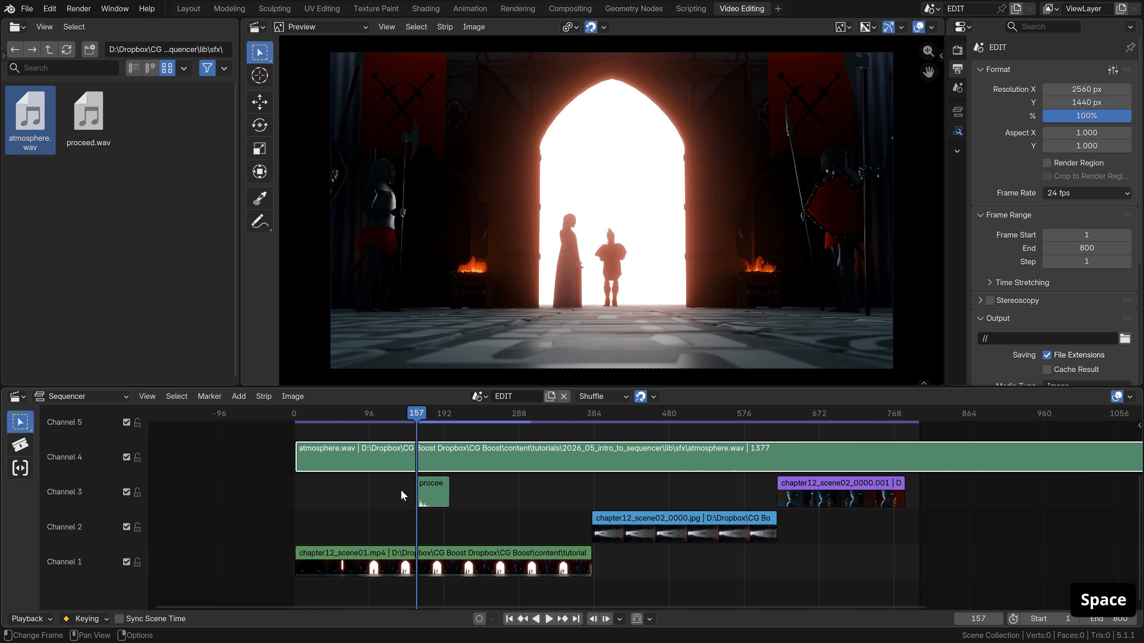
pyautogui.press('space')
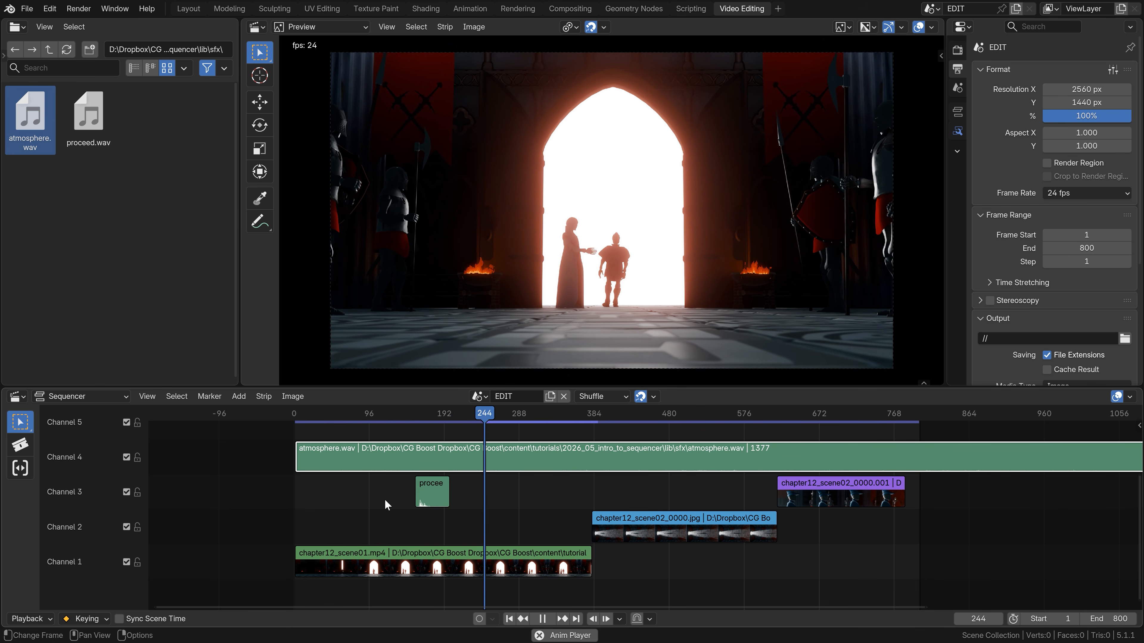
pyautogui.press('space')
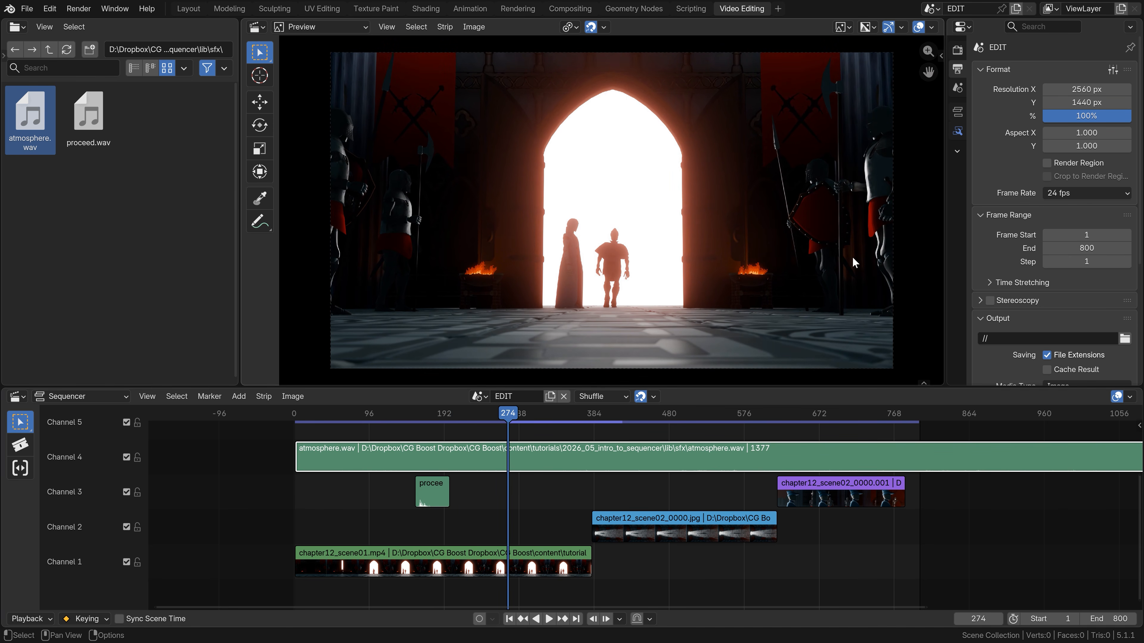
pyautogui.click(954, 109)
pyautogui.moveTo(1084, 115); pyautogui.dragTo(1061, 114)
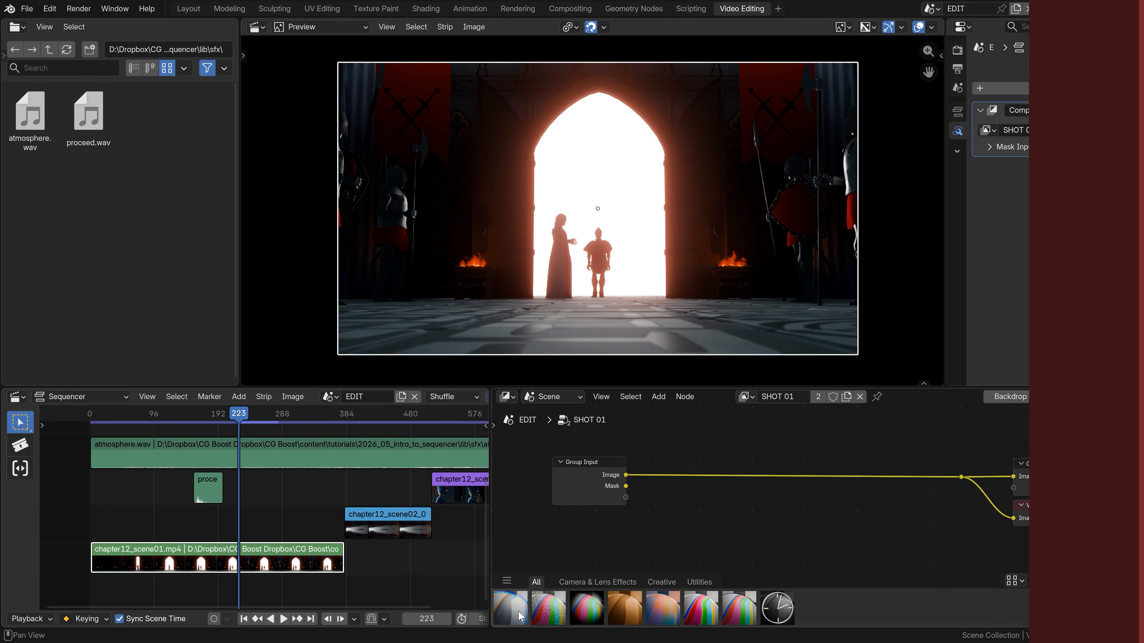
# - Insert a Chromatic Aberration node after Group Input in the SHOT 01 compositor tree and set its factor to 0.1
pyautogui.moveTo(511, 608); pyautogui.dragTo(707, 511)
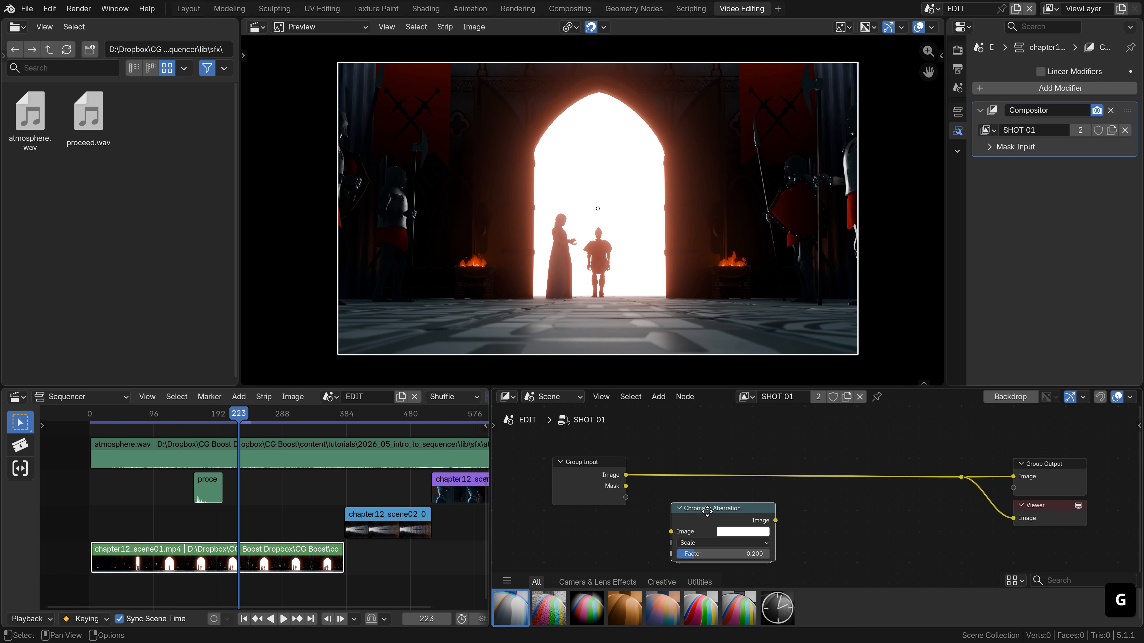
pyautogui.click(706, 455)
pyautogui.press('Return')
pyautogui.write('.1')
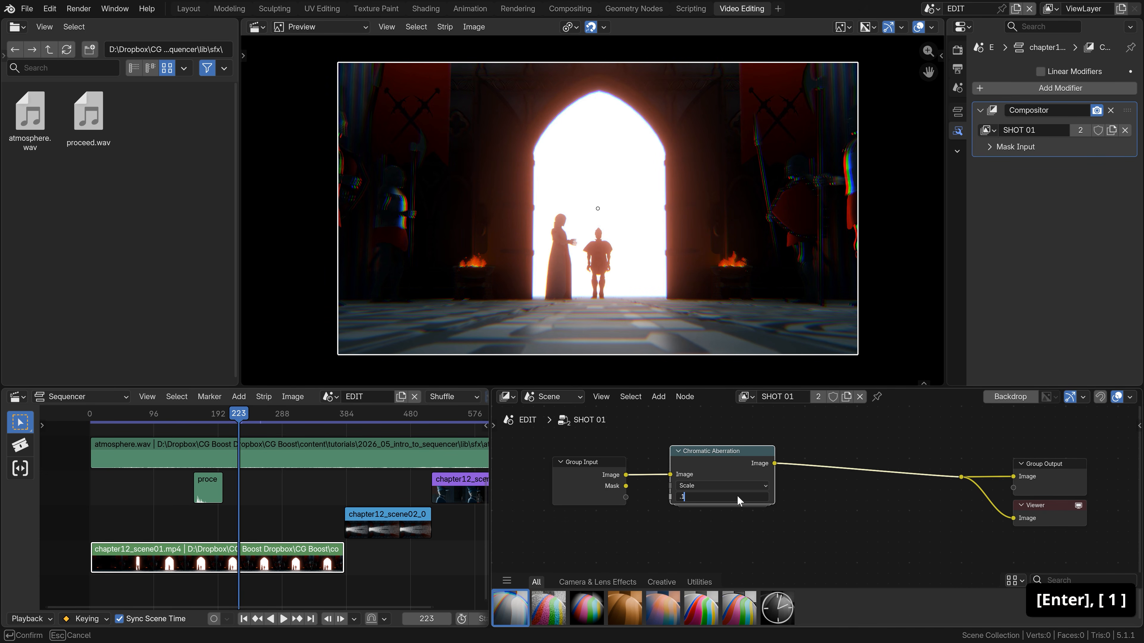
pyautogui.press('Return')
# - Insert a Vignette node after Chromatic Aberration in the SHOT 01 tree and set its factor to 0.3
pyautogui.moveTo(586, 609); pyautogui.dragTo(824, 518)
pyautogui.press('g')
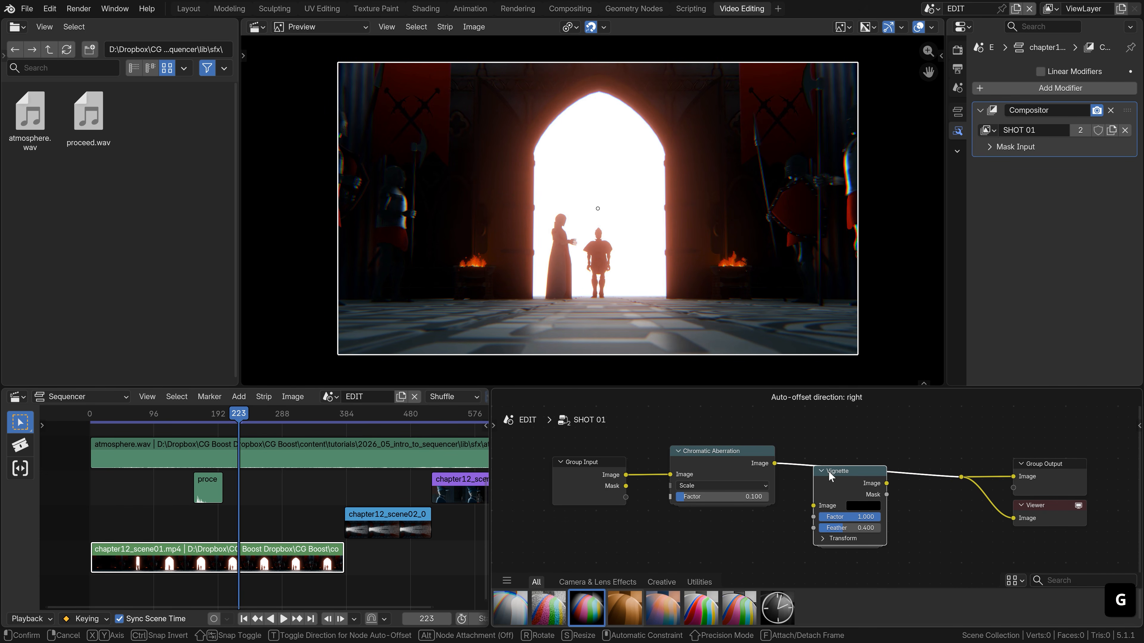
pyautogui.click(828, 476)
pyautogui.click(853, 519)
pyautogui.write('.3')
pyautogui.press('Return')
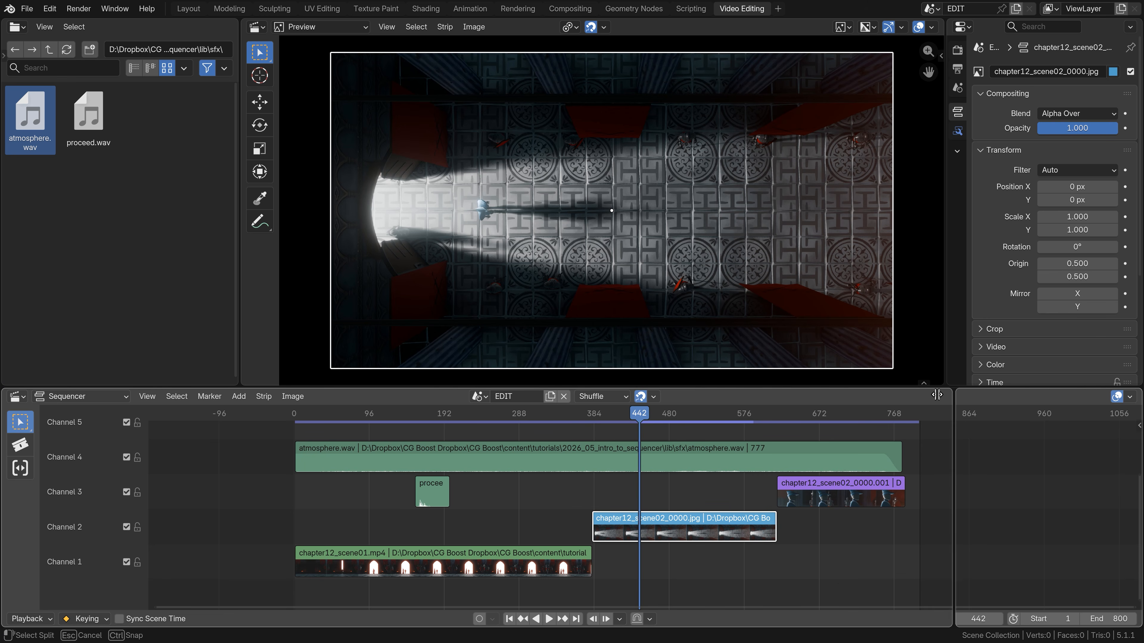
# - Split the sequencer area in two, make the new area a Compositor editor and hide its sidebar
pyautogui.moveTo(937, 396); pyautogui.dragTo(694, 397)
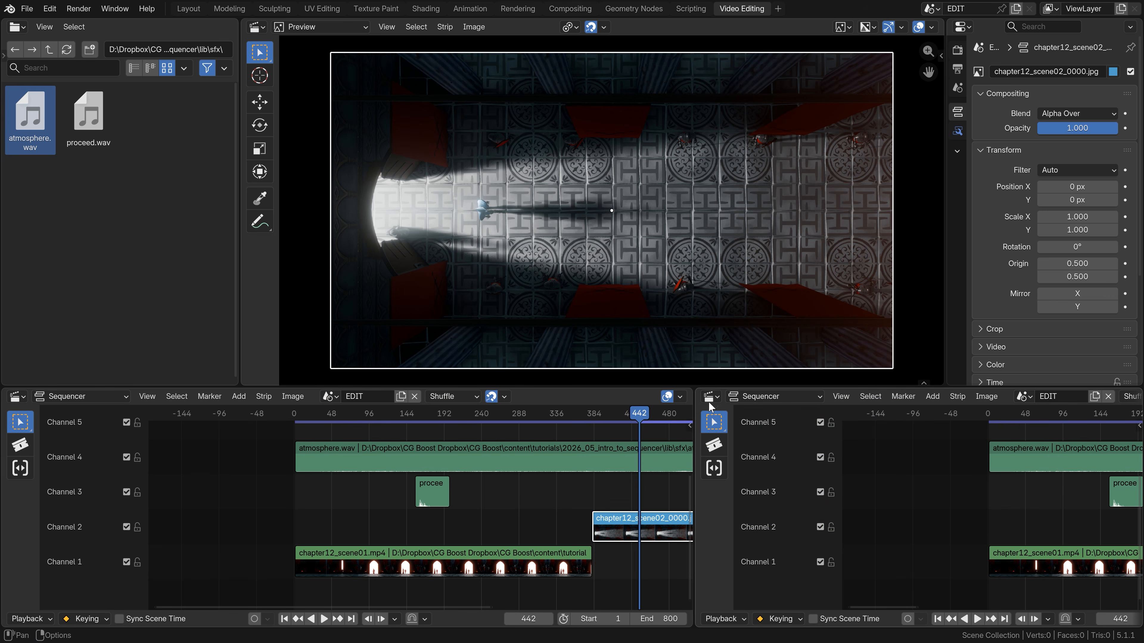
pyautogui.click(709, 396)
pyautogui.click(263, 491)
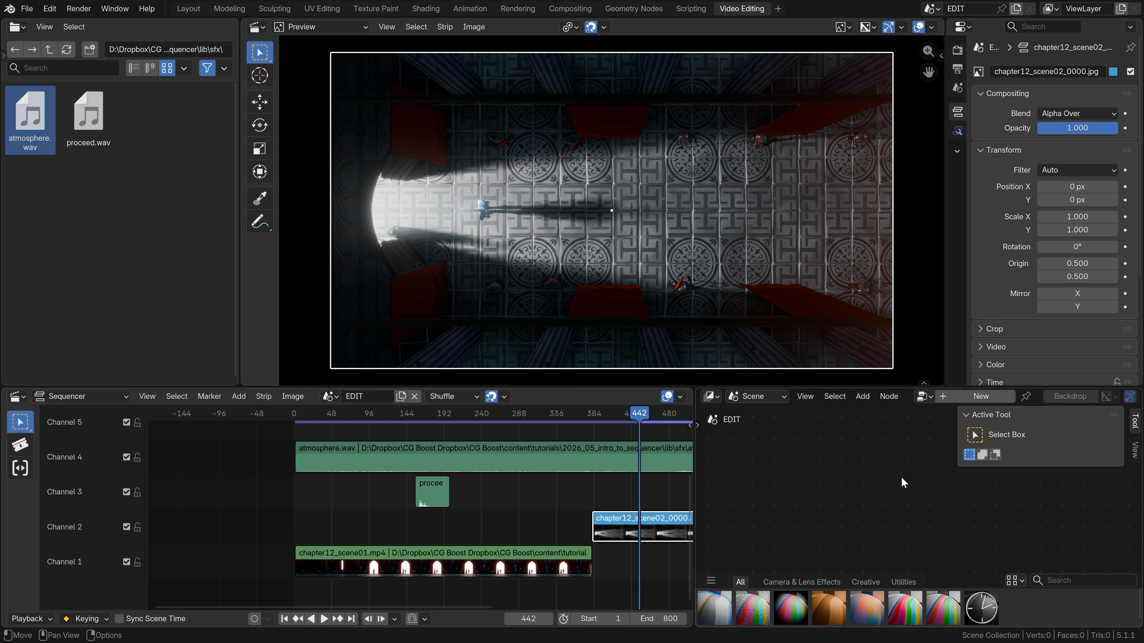
pyautogui.press('n')
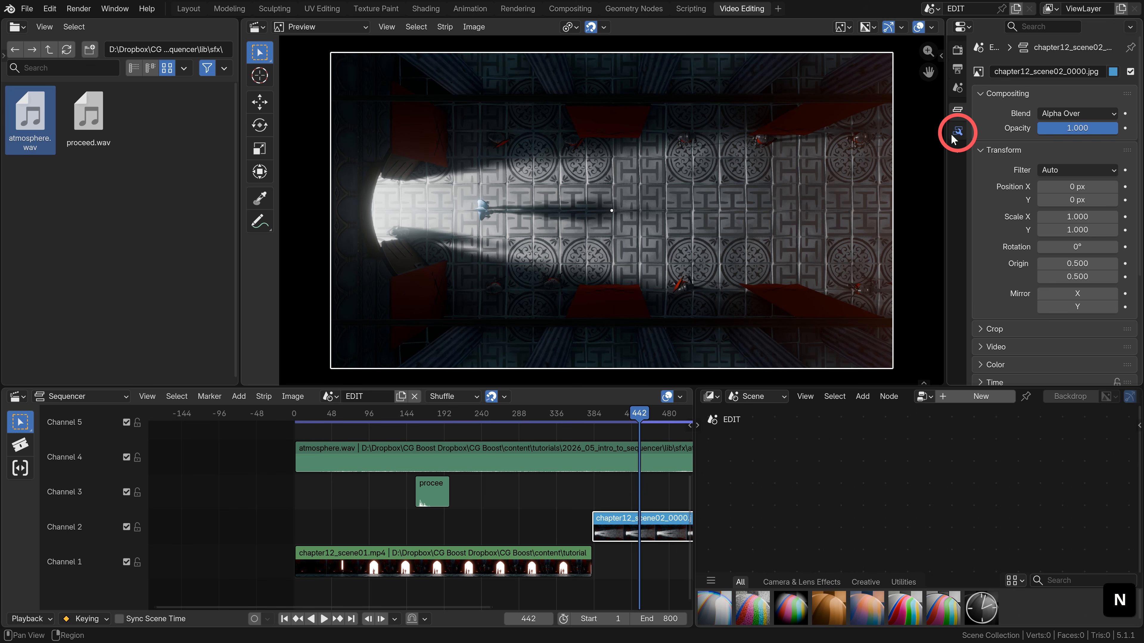
# - Add a Compositor modifier with a new node group to the chapter12_scene02 image strip on channel 2
pyautogui.click(957, 132)
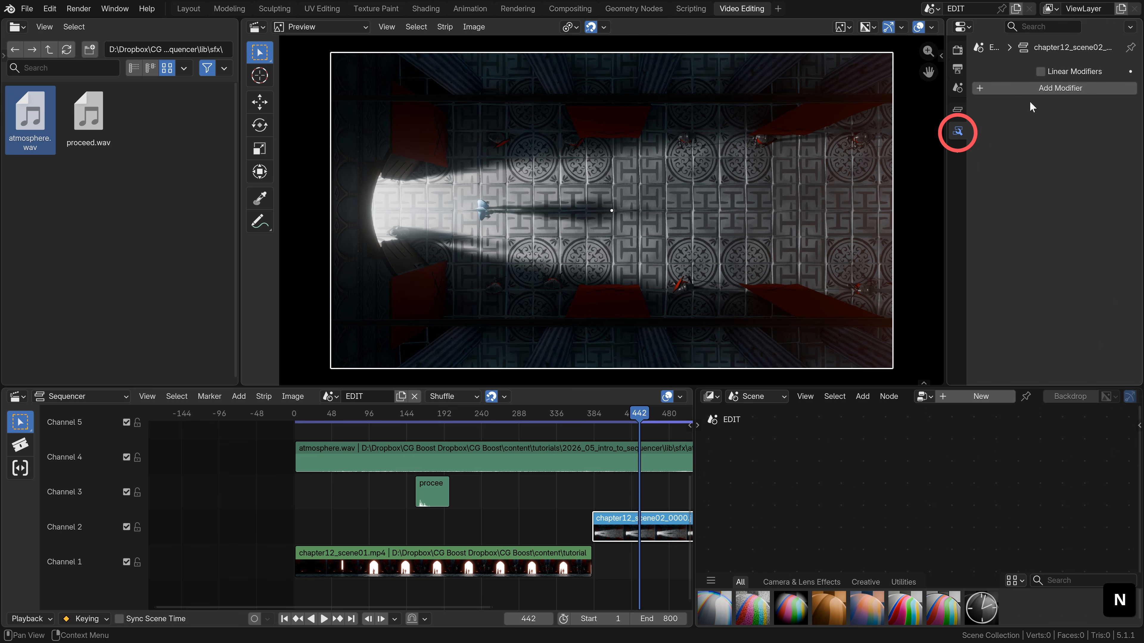
pyautogui.click(1046, 89)
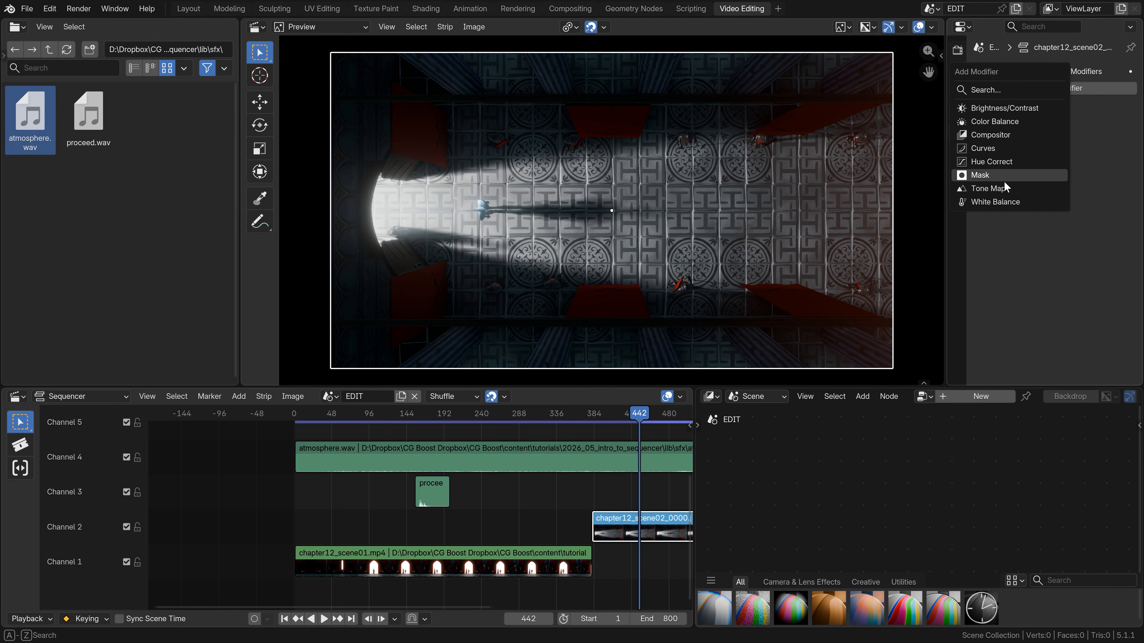
pyautogui.click(1005, 137)
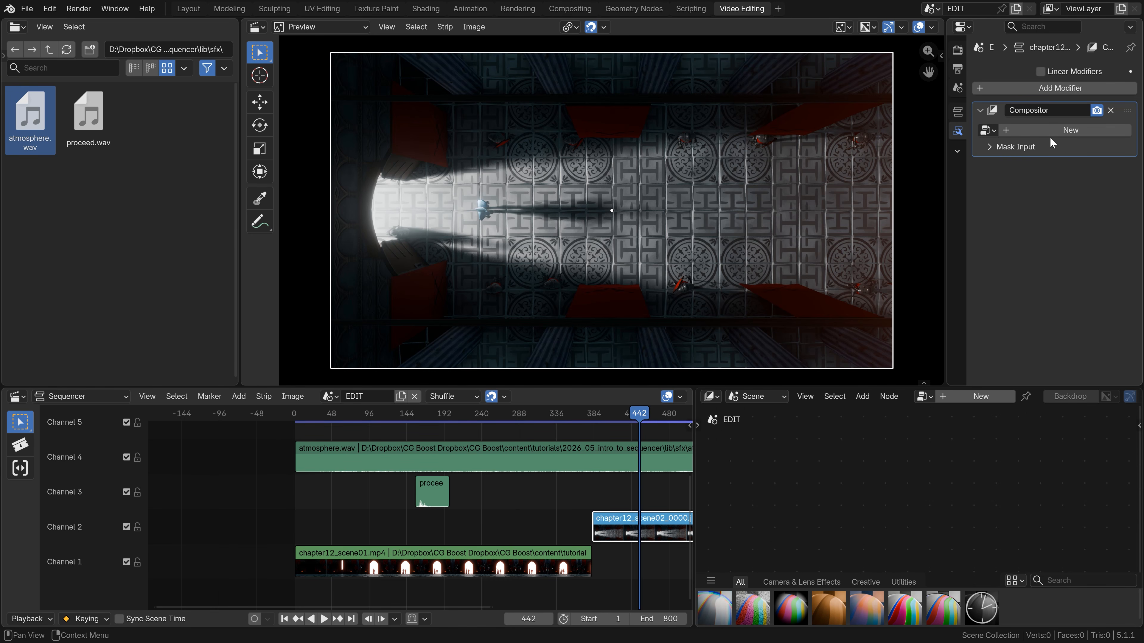
pyautogui.click(1058, 132)
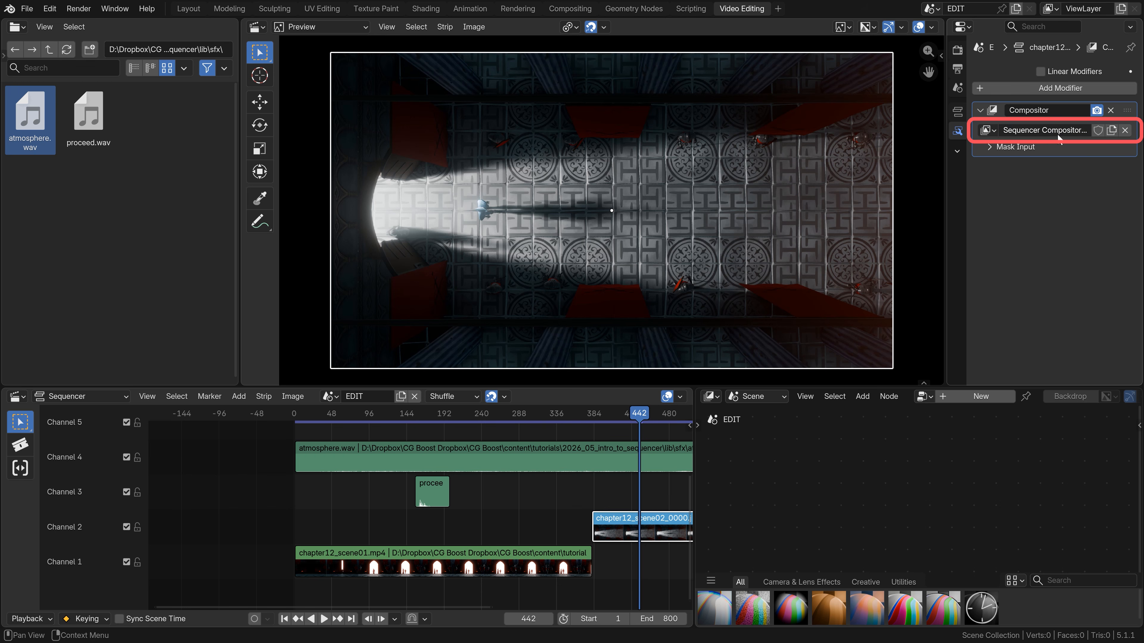
# - Rename the channel 2 strip's modifier node group to SHOT 02 and open that group in the Compositor editor
pyautogui.doubleClick(1058, 132)
pyautogui.write('SHO')
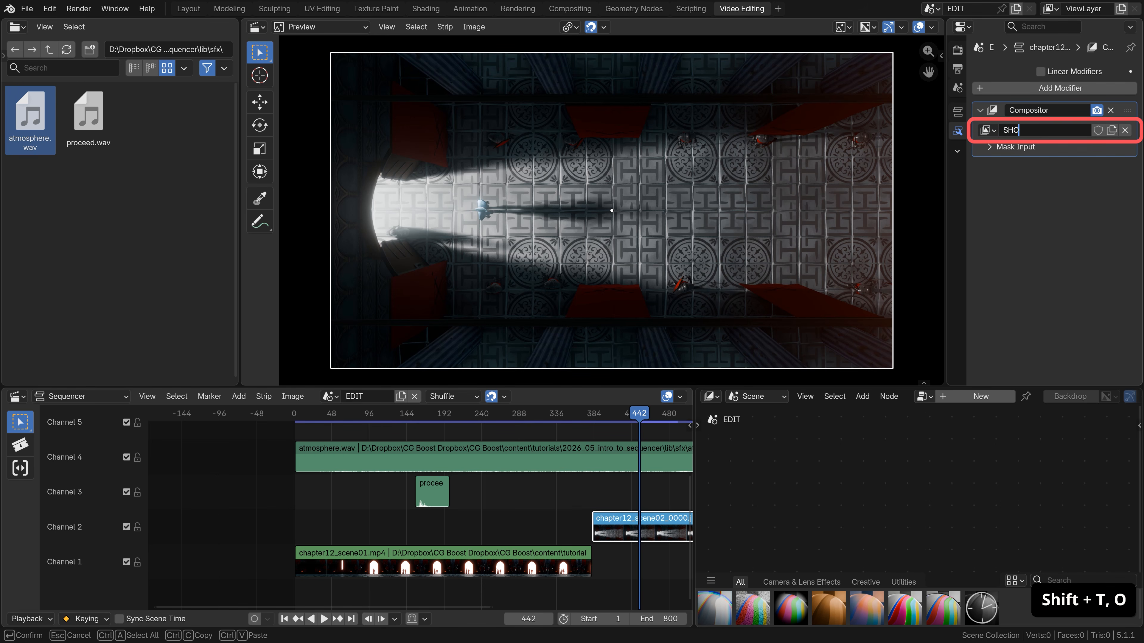
pyautogui.write('T 02')
pyautogui.press('Return')
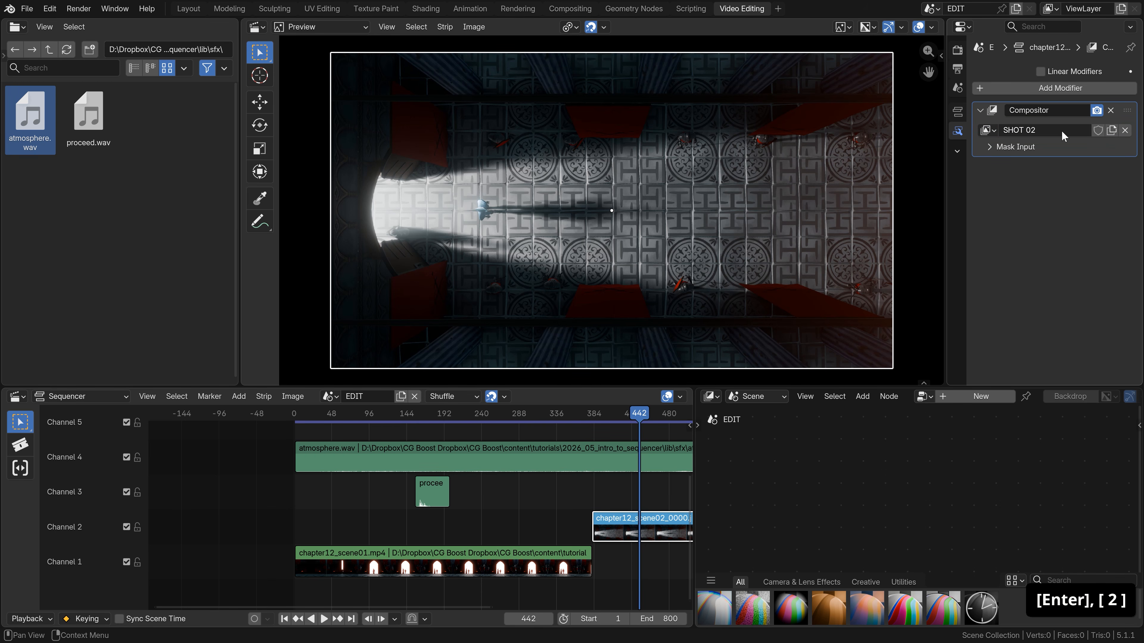
pyautogui.click(924, 396)
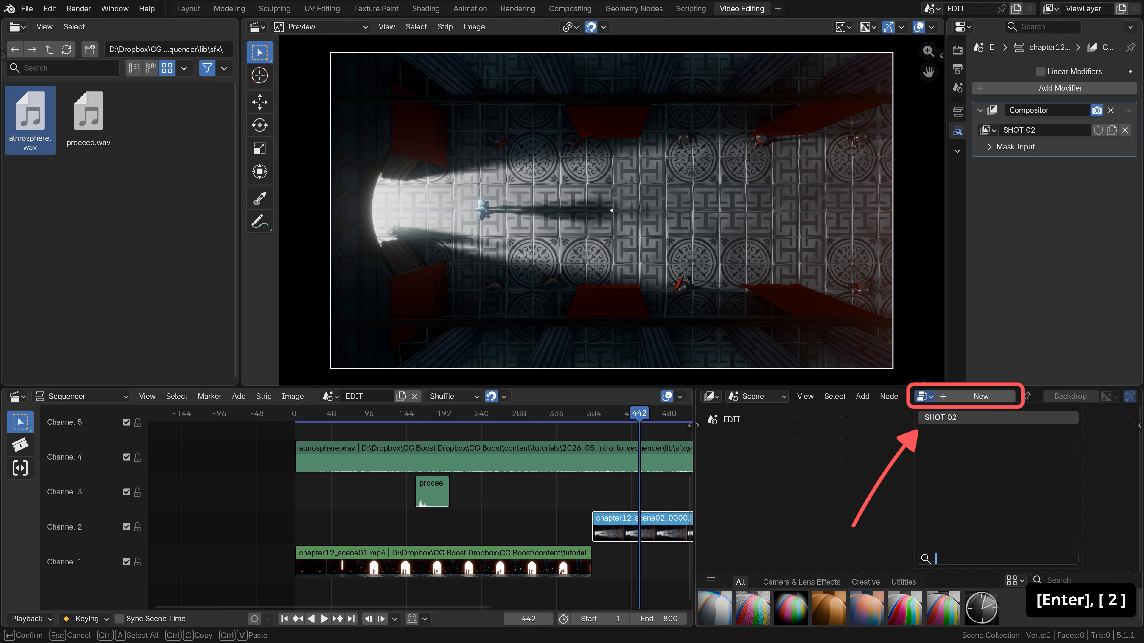
pyautogui.click(936, 416)
# - Move the Group Input node farther from the output nodes in the SHOT 02 tree to make room
pyautogui.scroll(5, 831, 489)
pyautogui.moveTo(946, 530); pyautogui.dragTo(1002, 489, button='middle')
pyautogui.moveTo(839, 440); pyautogui.dragTo(923, 504)
pyautogui.press('g')
pyautogui.click(806, 507)
# - Insert an RGB Curves node after Group Input in the SHOT 02 tree and raise the curve's midtones
pyautogui.hotkey('shift', 'a')
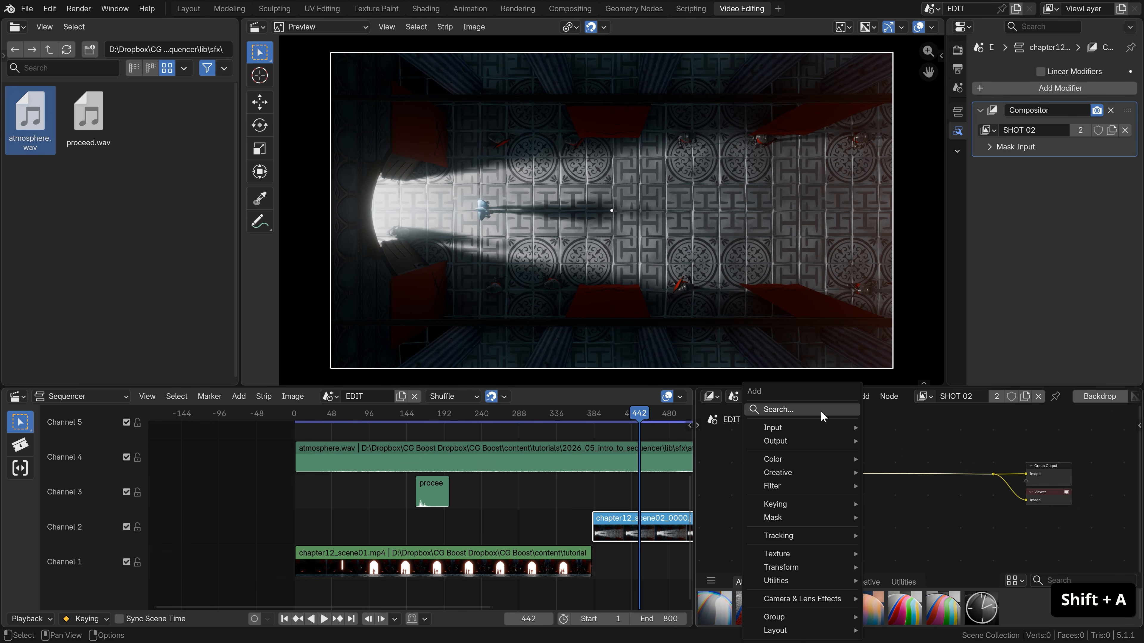
pyautogui.click(775, 406)
pyautogui.write('cur')
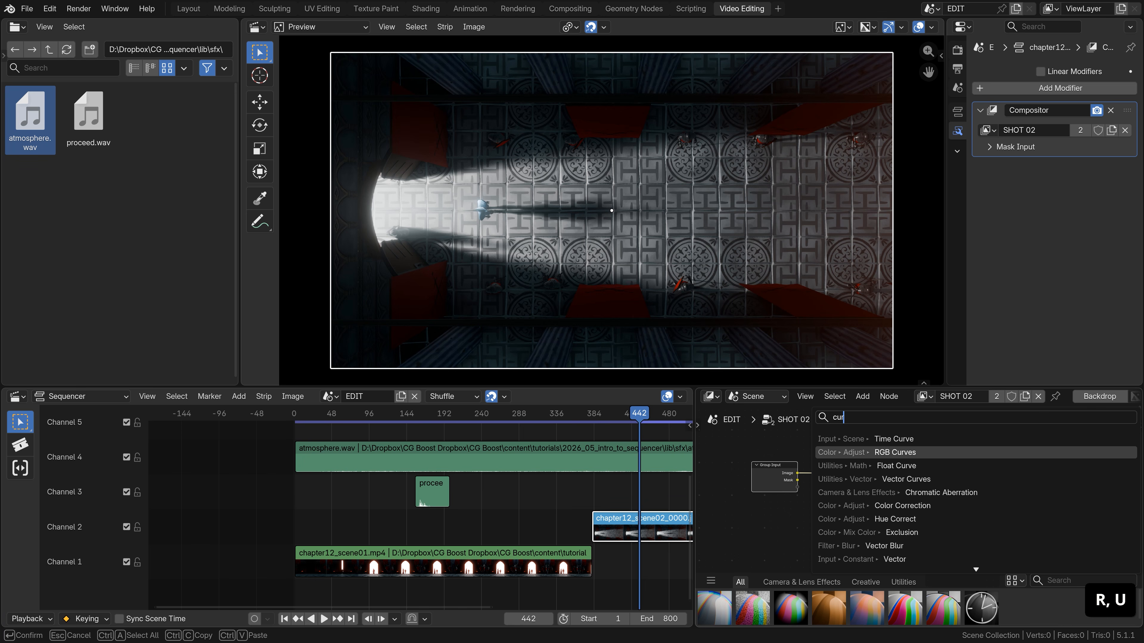
pyautogui.press('Return')
pyautogui.click(828, 434)
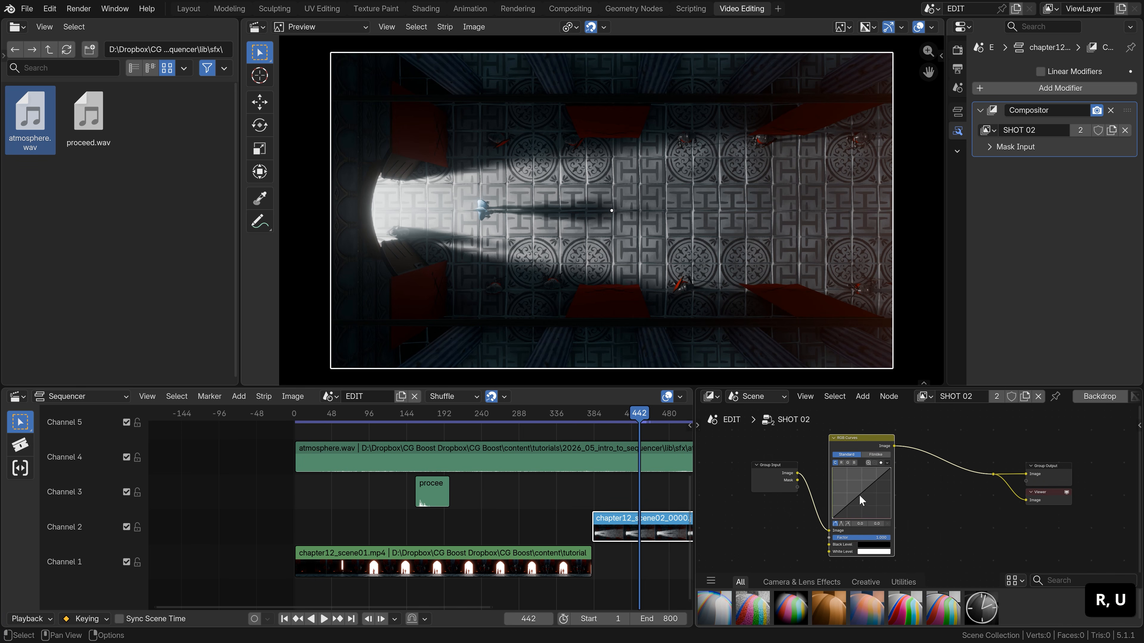
pyautogui.moveTo(876, 475); pyautogui.dragTo(851, 496)
# - Insert a Hue/Saturation/Value node after RGB Curves in the SHOT 02 tree and set its saturation to 0.9
pyautogui.hotkey('shift', 'a')
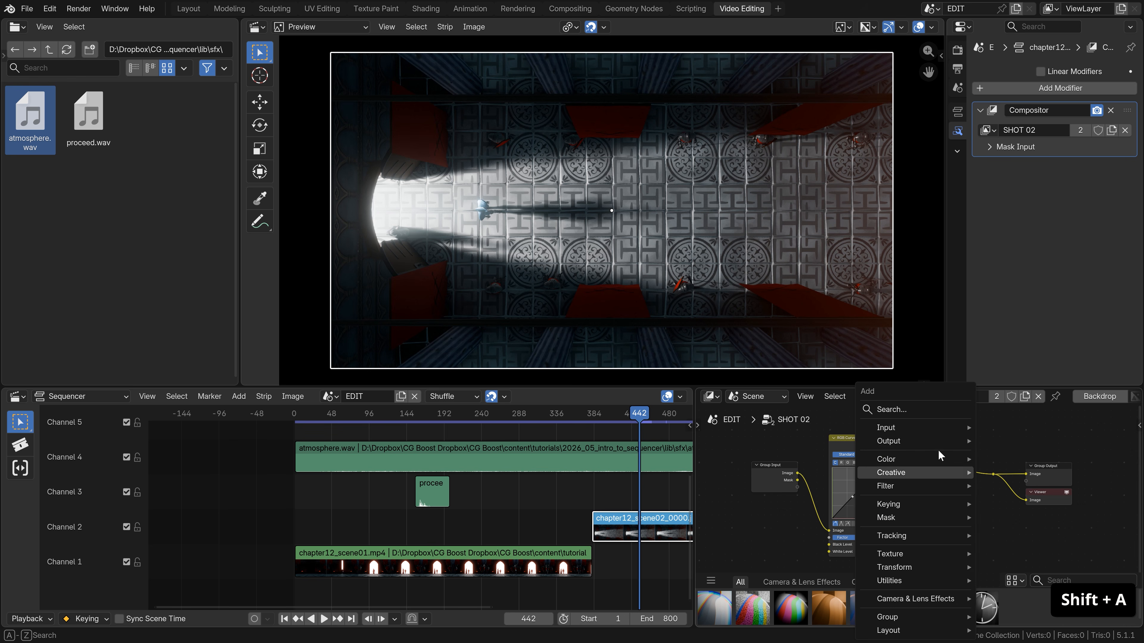
pyautogui.write('hl')
pyautogui.press('BackSpace')
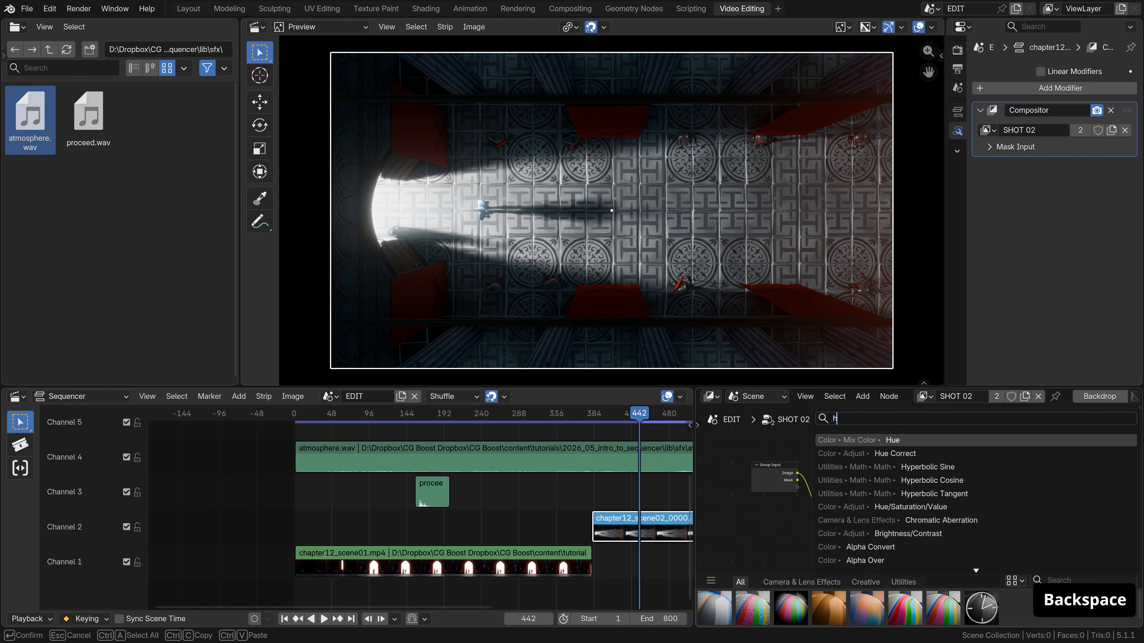
pyautogui.click(911, 507)
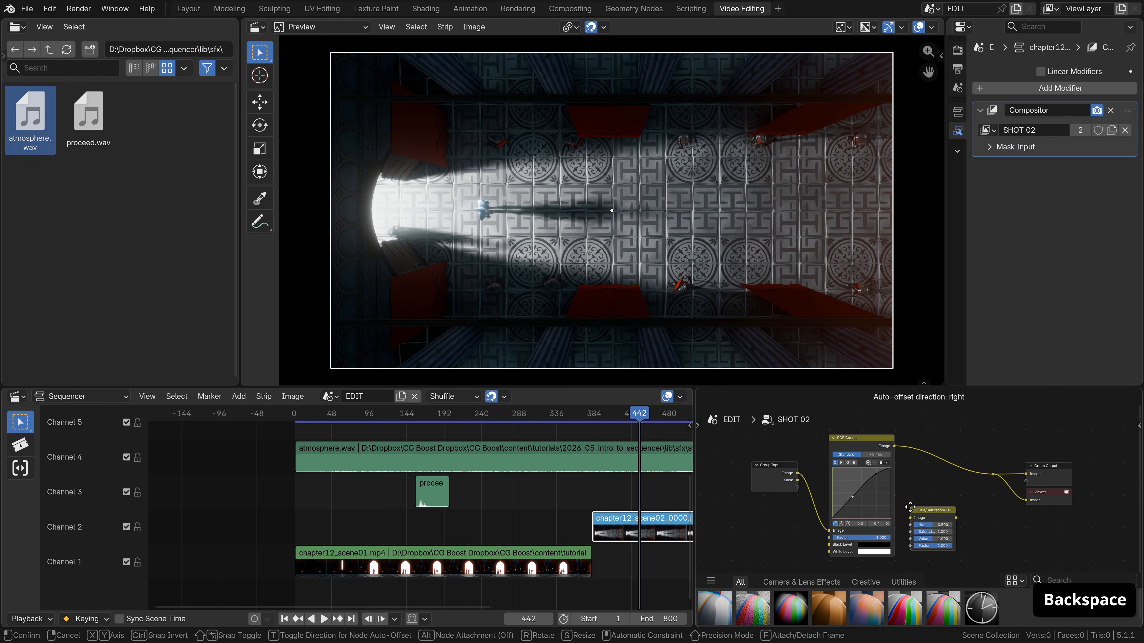
pyautogui.click(959, 488)
pyautogui.scroll(2, 799, 462)
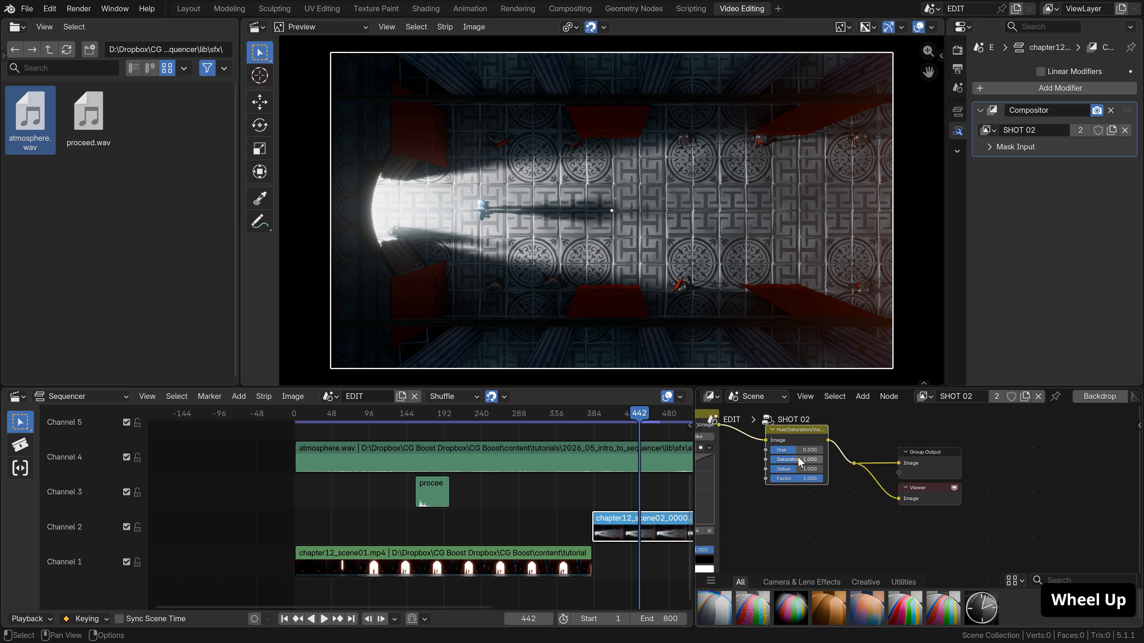
pyautogui.write('0.9')
pyautogui.press('Return')
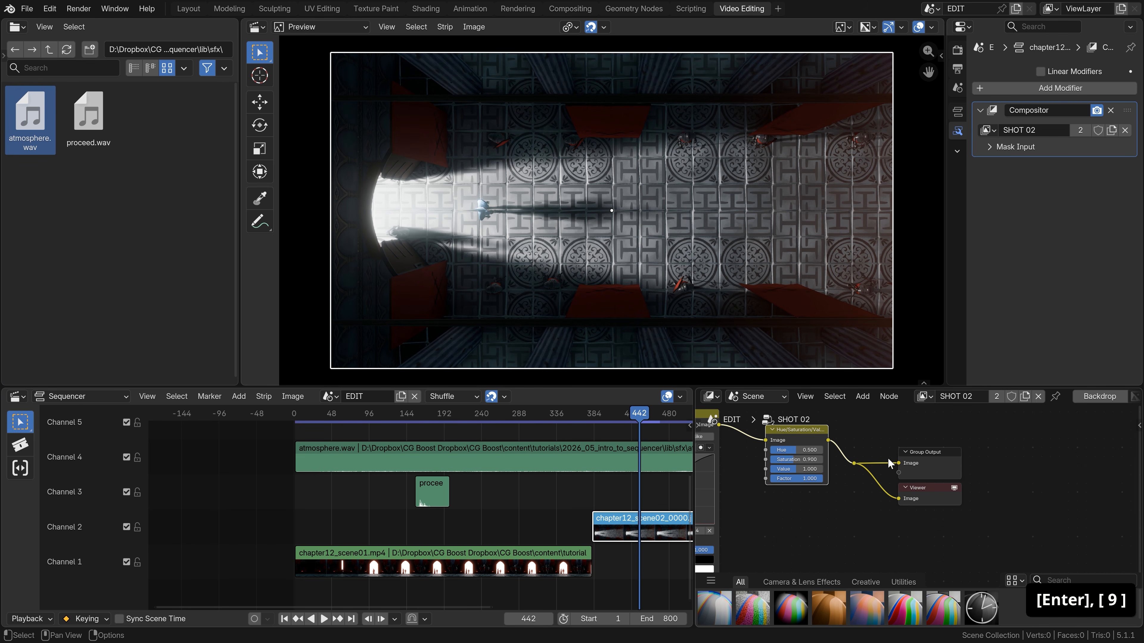
pyautogui.scroll(-2, 890, 464)
pyautogui.moveTo(889, 464); pyautogui.dragTo(928, 469, button='middle')
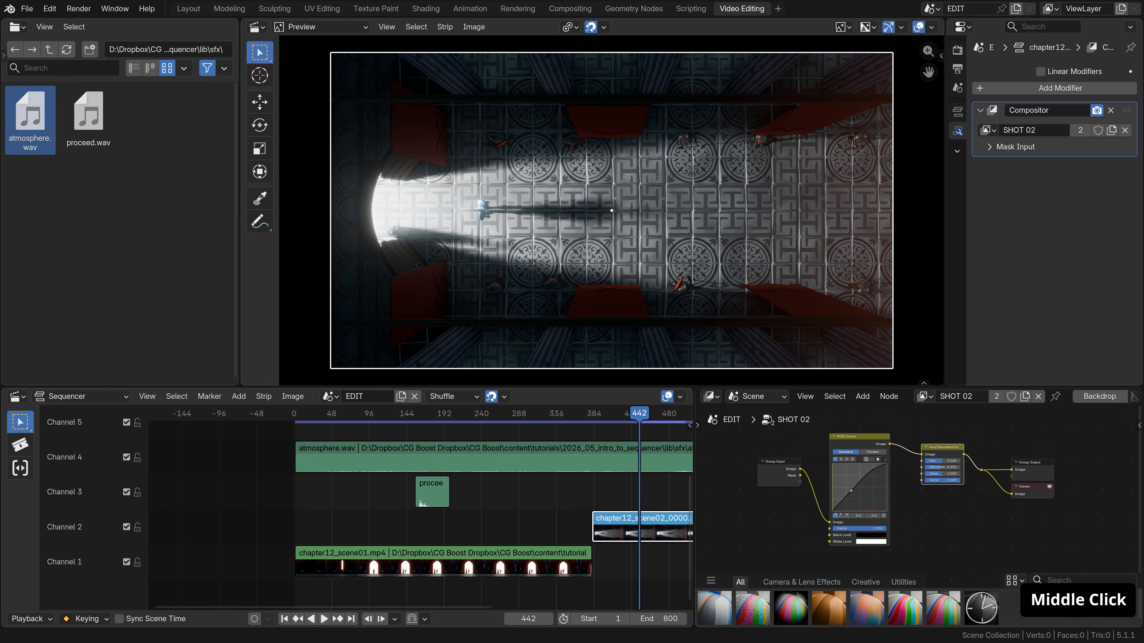
# - Move the playhead to frame 677 and add a Compositor modifier to the chapter12_scene02_0000.001 strip on channel 3
pyautogui.moveTo(656, 491); pyautogui.dragTo(366, 488, button='middle')
pyautogui.click(533, 416)
pyautogui.click(543, 493)
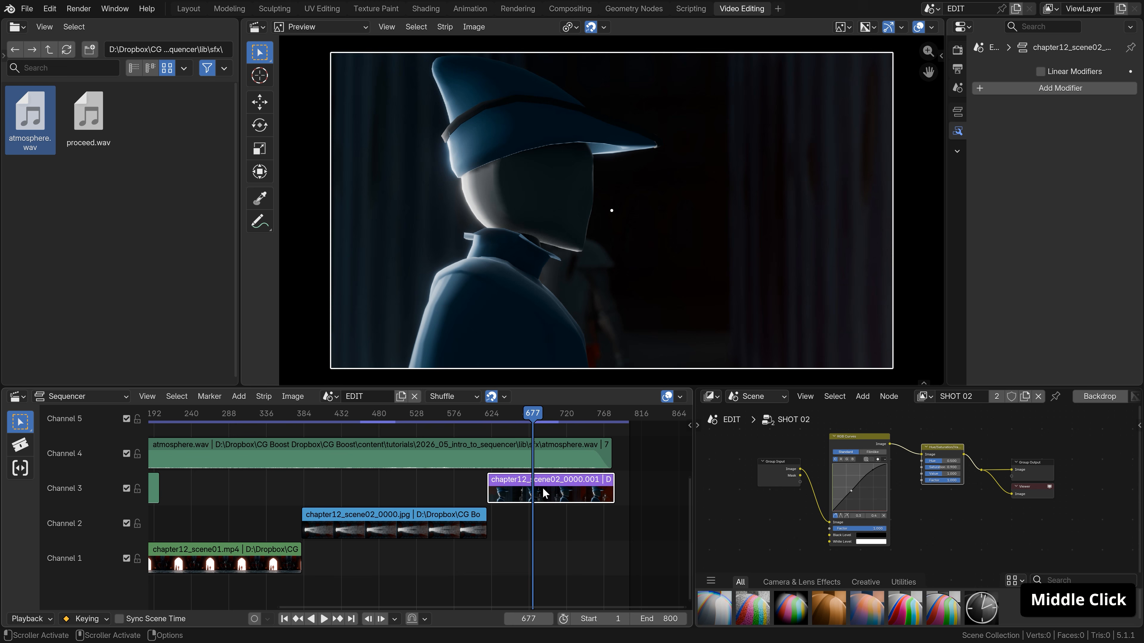
pyautogui.click(1060, 88)
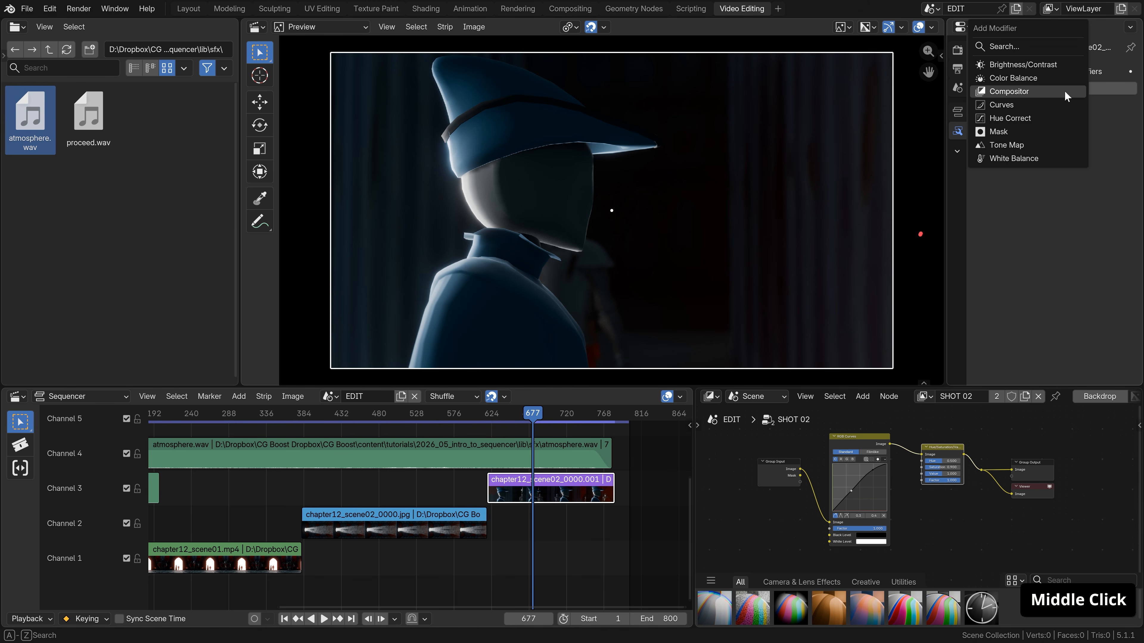
pyautogui.click(1018, 92)
# - Name the new modifier's node group SHOT 03 and open that group in the Compositor editor
pyautogui.doubleClick(1066, 131)
pyautogui.write('S')
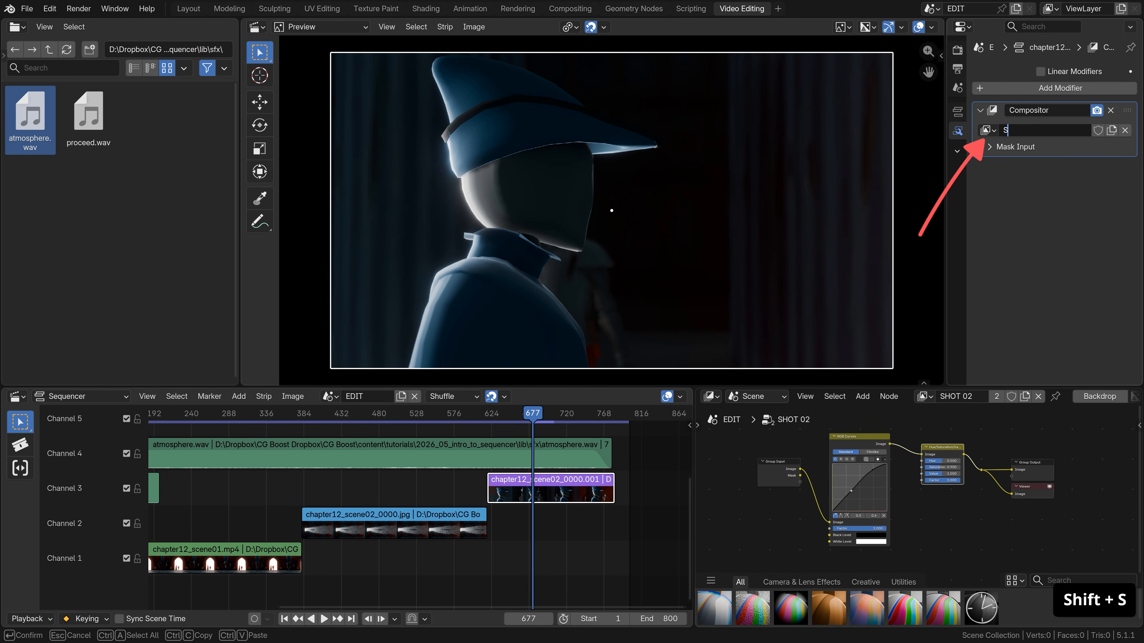
pyautogui.write('HOT 03')
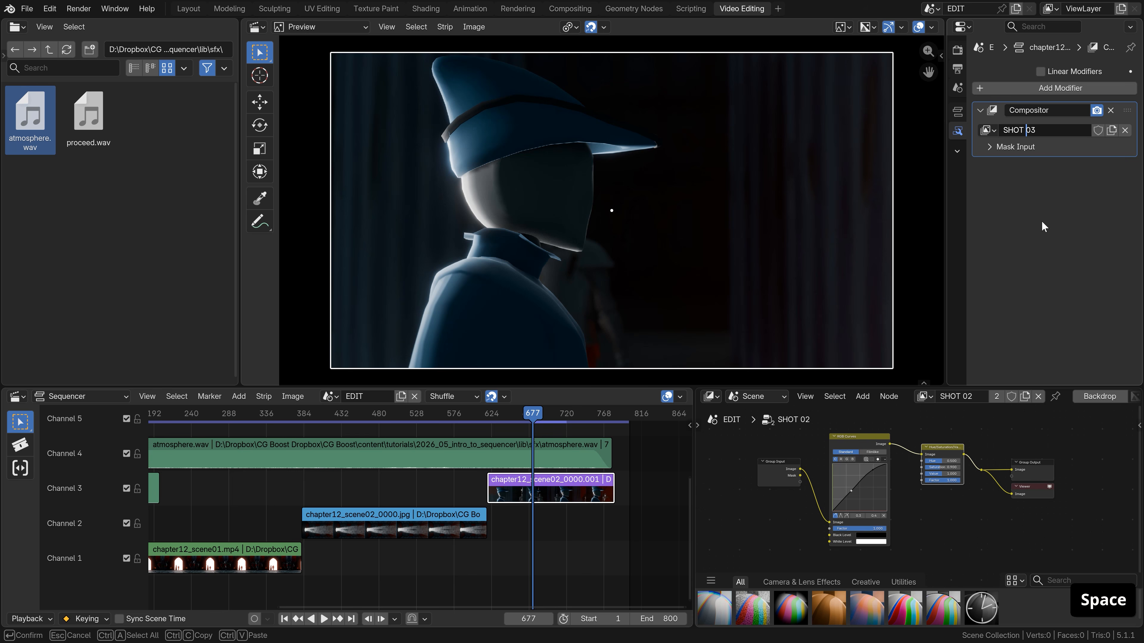
pyautogui.click(1042, 226)
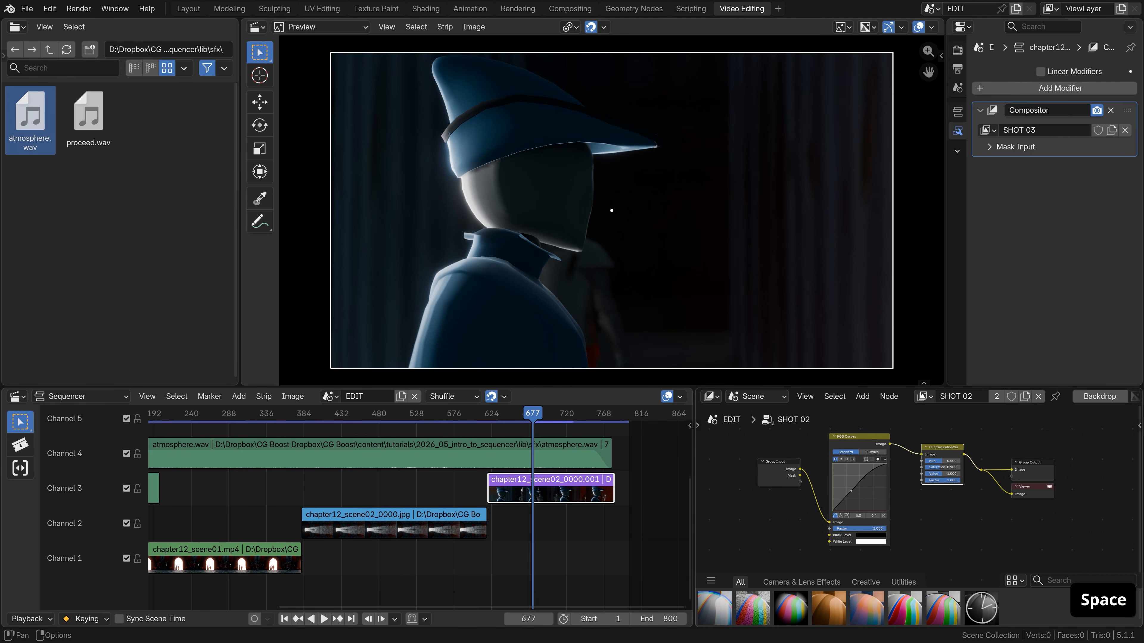
pyautogui.click(923, 396)
pyautogui.click(924, 432)
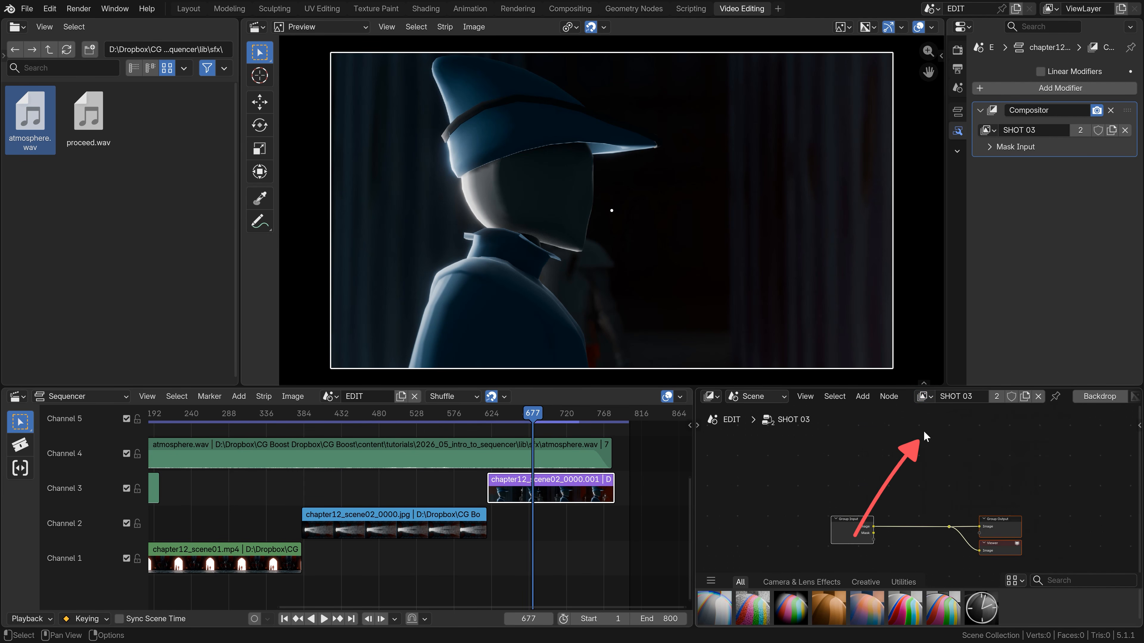
# - Move Group Input away from the outputs in the SHOT 03 tree and insert the Vignette asset after it
pyautogui.scroll(2, 877, 440)
pyautogui.moveTo(838, 475); pyautogui.dragTo(760, 472)
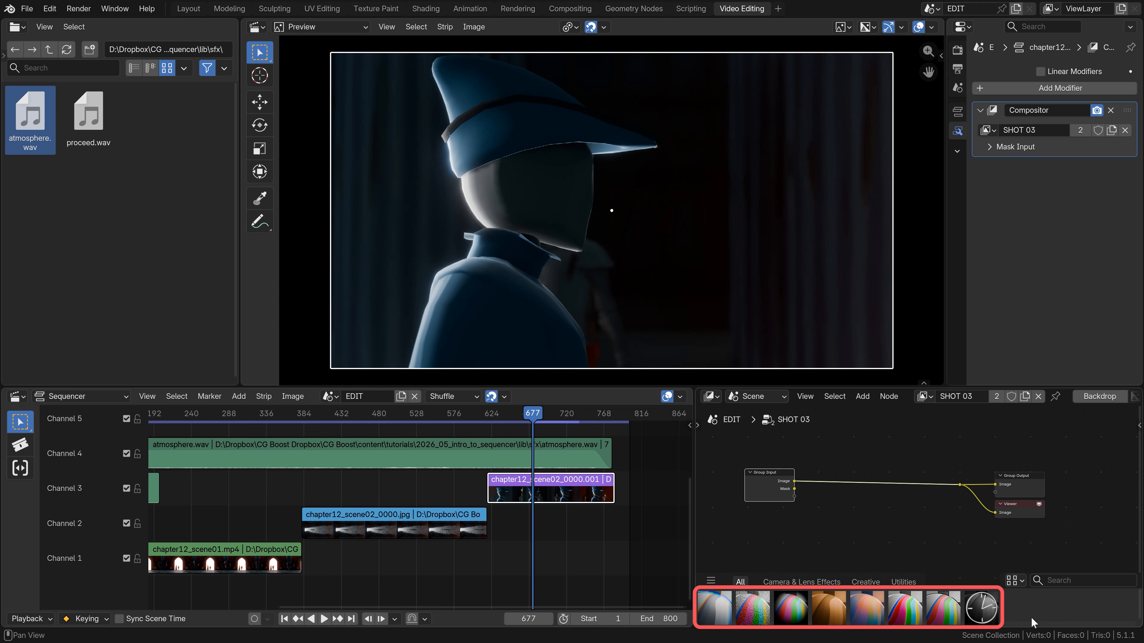
pyautogui.moveTo(795, 607); pyautogui.dragTo(837, 536)
pyautogui.press('g')
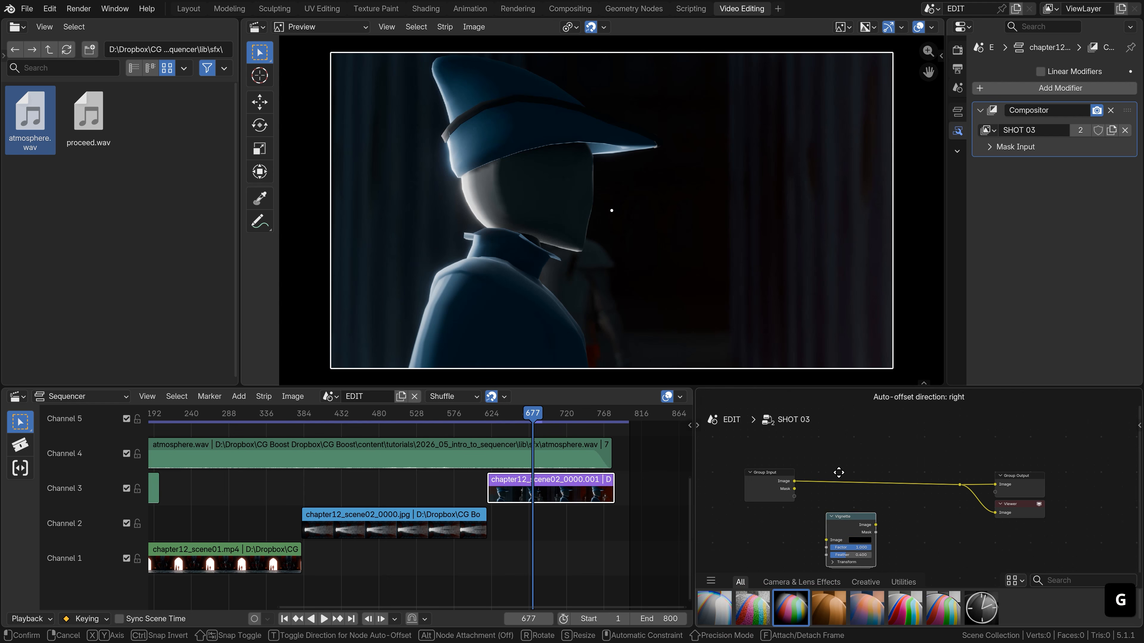
pyautogui.click(853, 492)
# - Insert the Chromatic Aberration asset after the Vignette node in the SHOT 03 tree
pyautogui.moveTo(750, 618); pyautogui.dragTo(901, 489)
pyautogui.press('g')
pyautogui.click(901, 488)
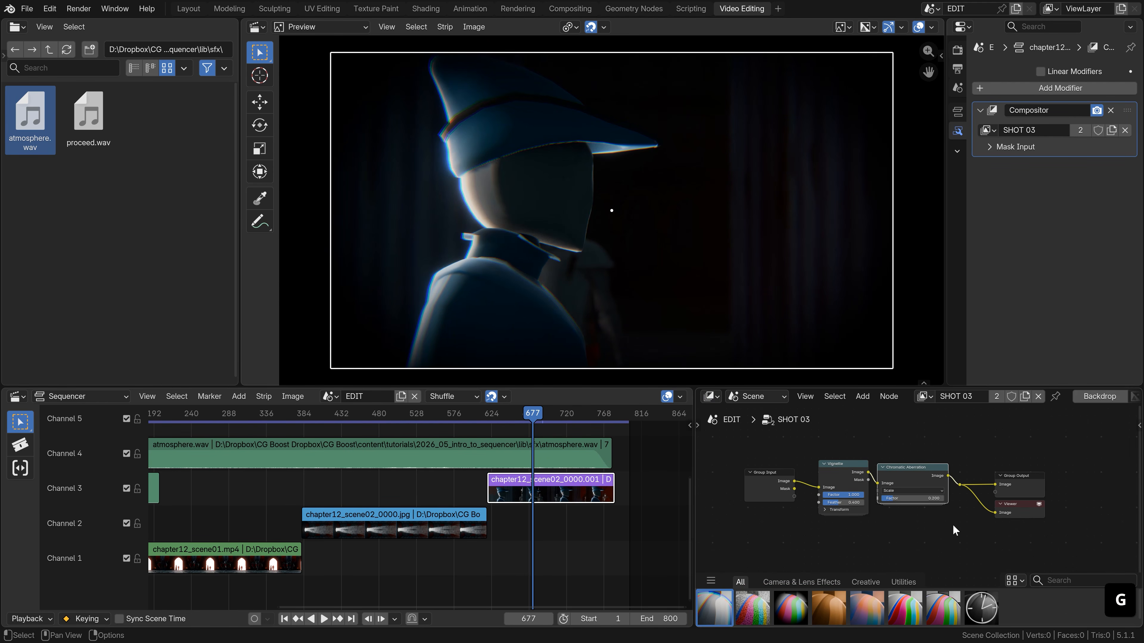
# - Insert the Sensor Noise asset after the Chromatic Aberration node in the SHOT 03 tree
pyautogui.moveTo(948, 528); pyautogui.dragTo(909, 517, button='middle')
pyautogui.press('Escape')
pyautogui.moveTo(752, 607); pyautogui.dragTo(912, 541)
pyautogui.press('g')
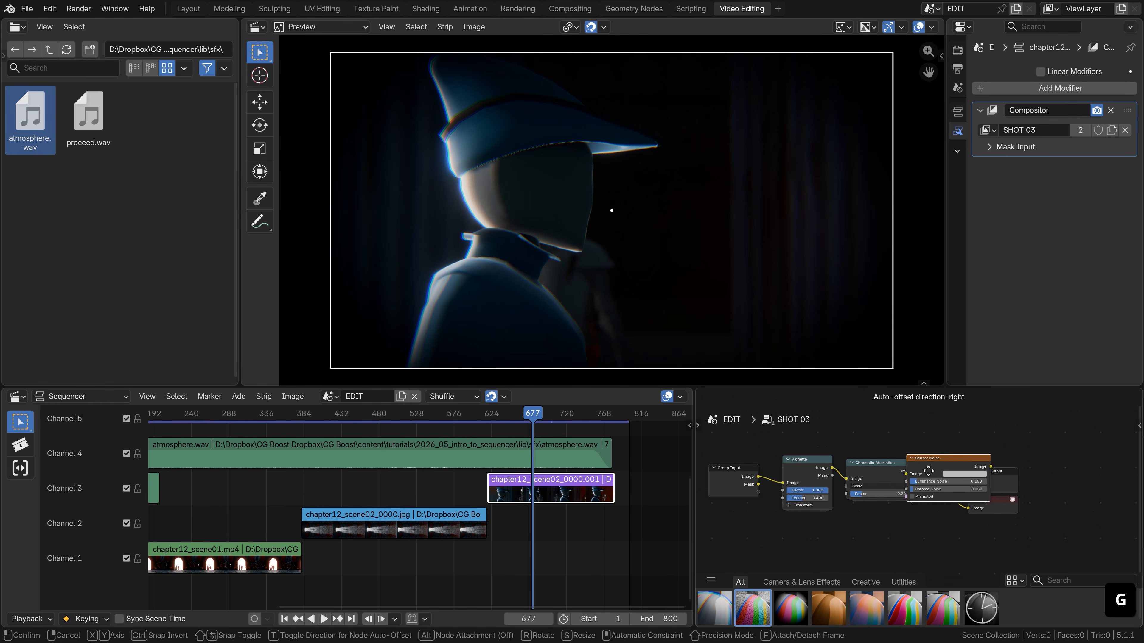
pyautogui.click(922, 471)
# - Set the Chromatic Aberration factor to 0.02 and the Vignette factor to 0.3 in the SHOT 03 tree
pyautogui.doubleClick(890, 494)
pyautogui.write('.1')
pyautogui.press('Return')
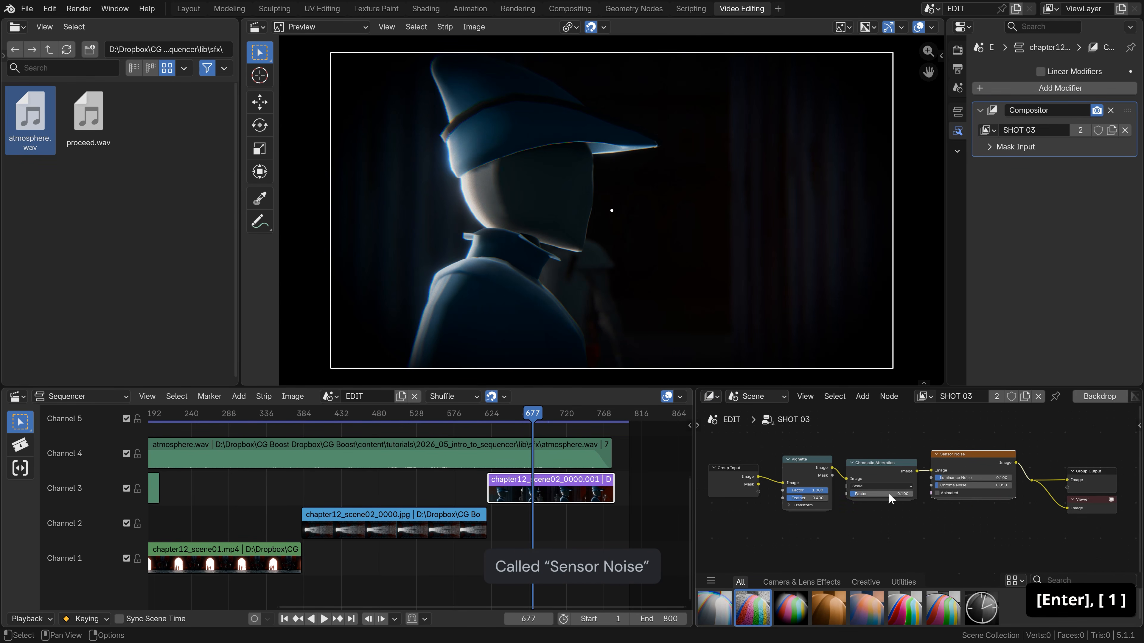
pyautogui.doubleClick(889, 494)
pyautogui.write('.02')
pyautogui.press('Return')
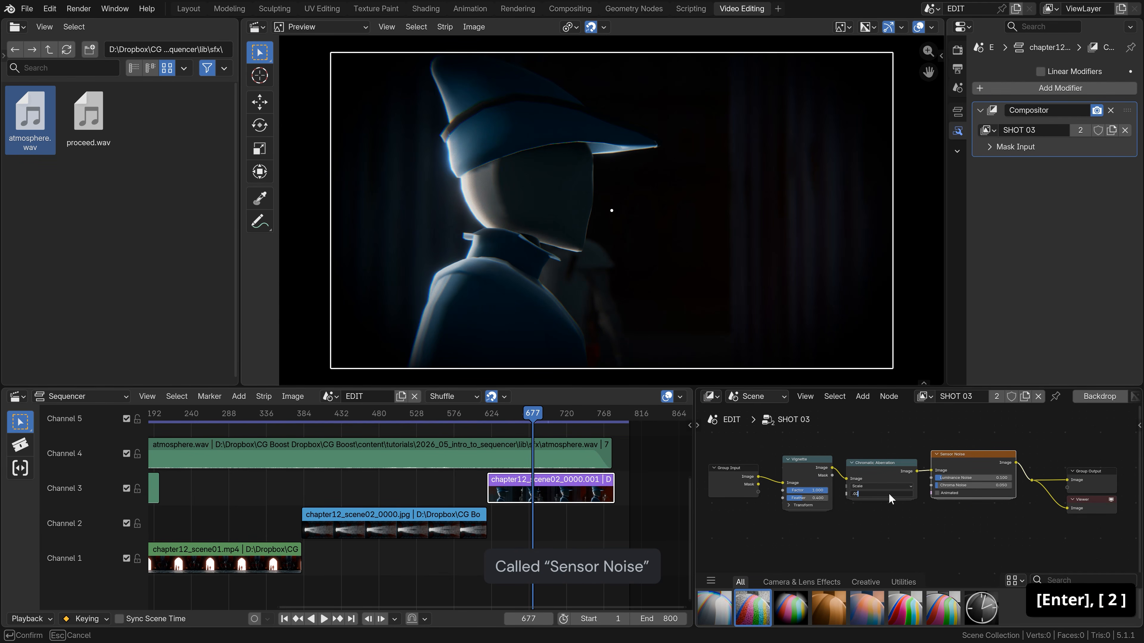
pyautogui.write('.3')
pyautogui.press('Return')
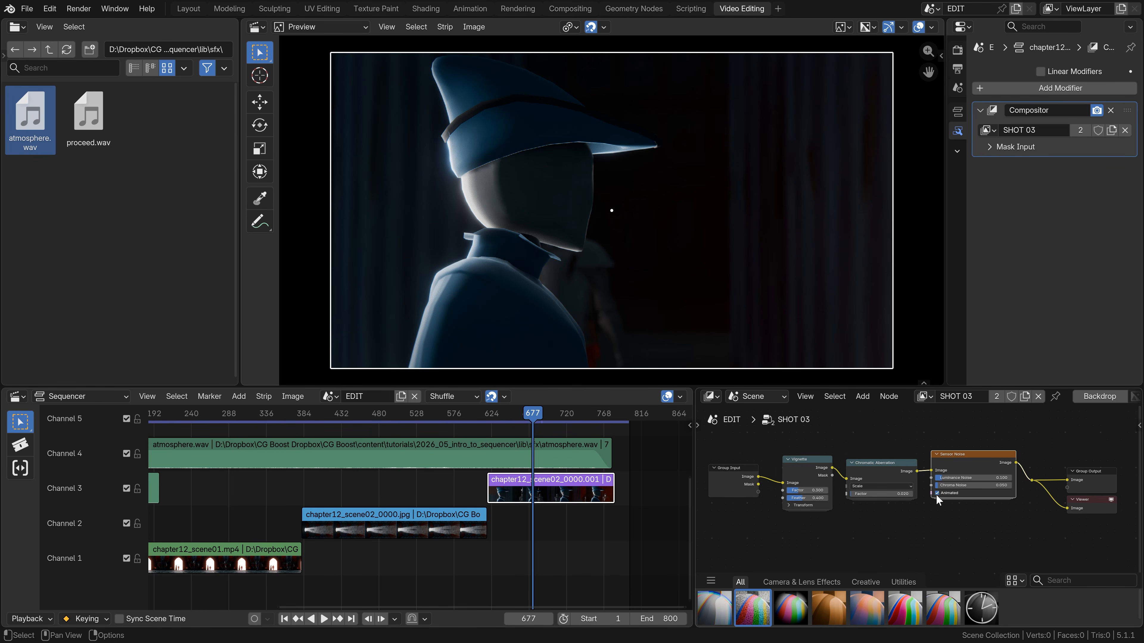
# - Mute and unmute the Sensor Noise node to compare its effect on an enlarged preview of the character's head
pyautogui.scroll(2, 507, 177)
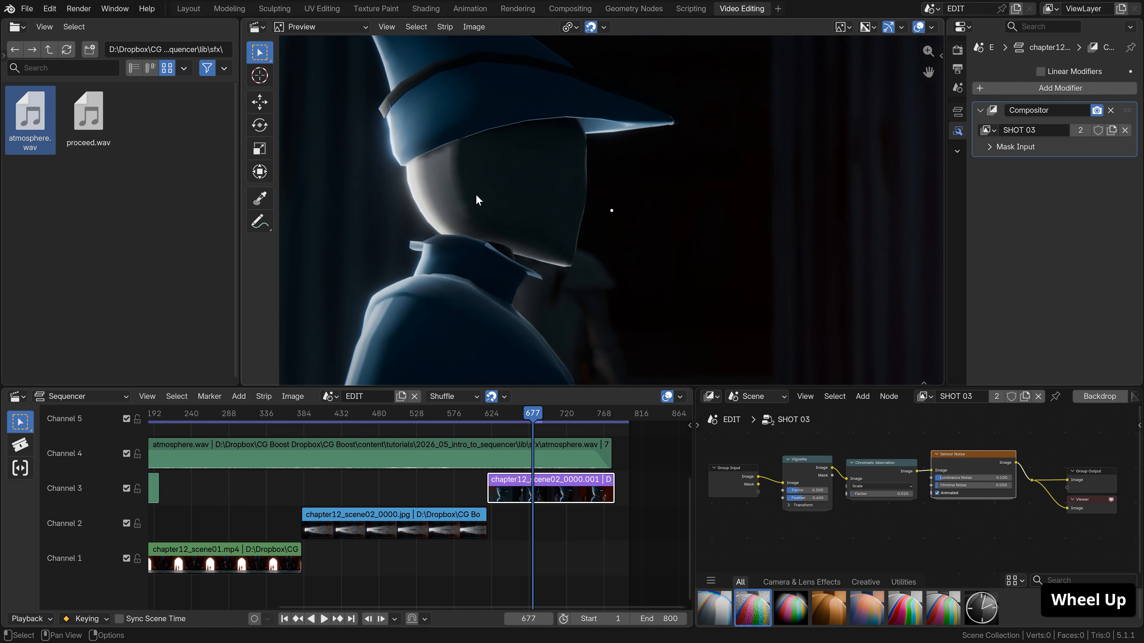
pyautogui.moveTo(475, 194); pyautogui.dragTo(617, 205, button='middle')
pyautogui.scroll(1, 606, 210)
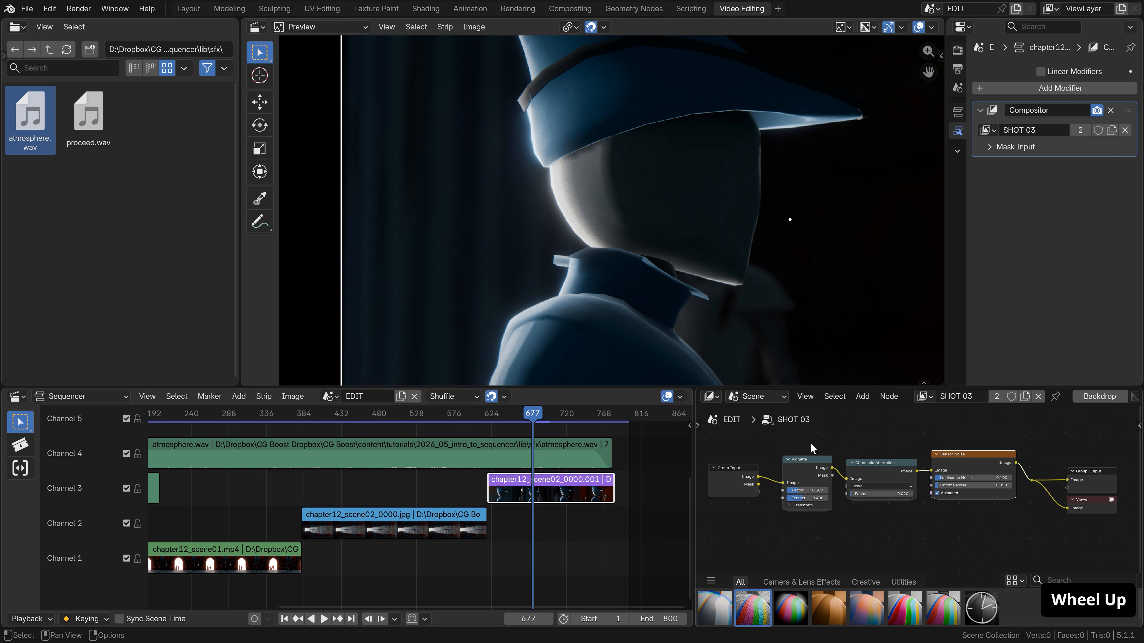
pyautogui.press('m')
pyautogui.press('m')
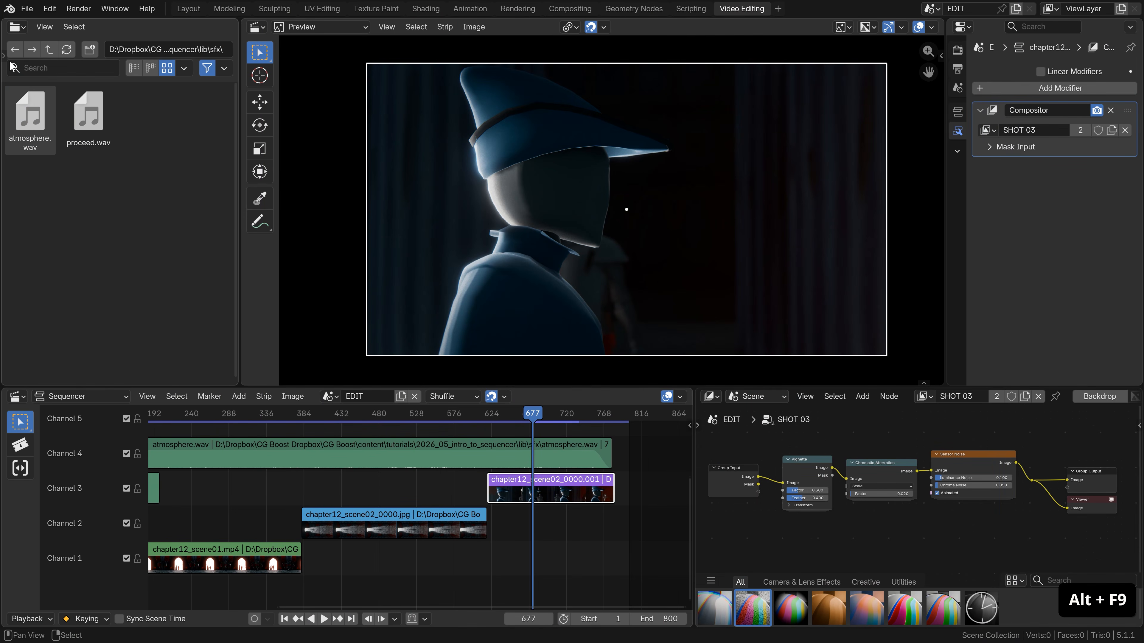
# - Turn the File Browser area into a Video Sequencer preview and set its display mode to Luma Waveform
pyautogui.click(17, 27)
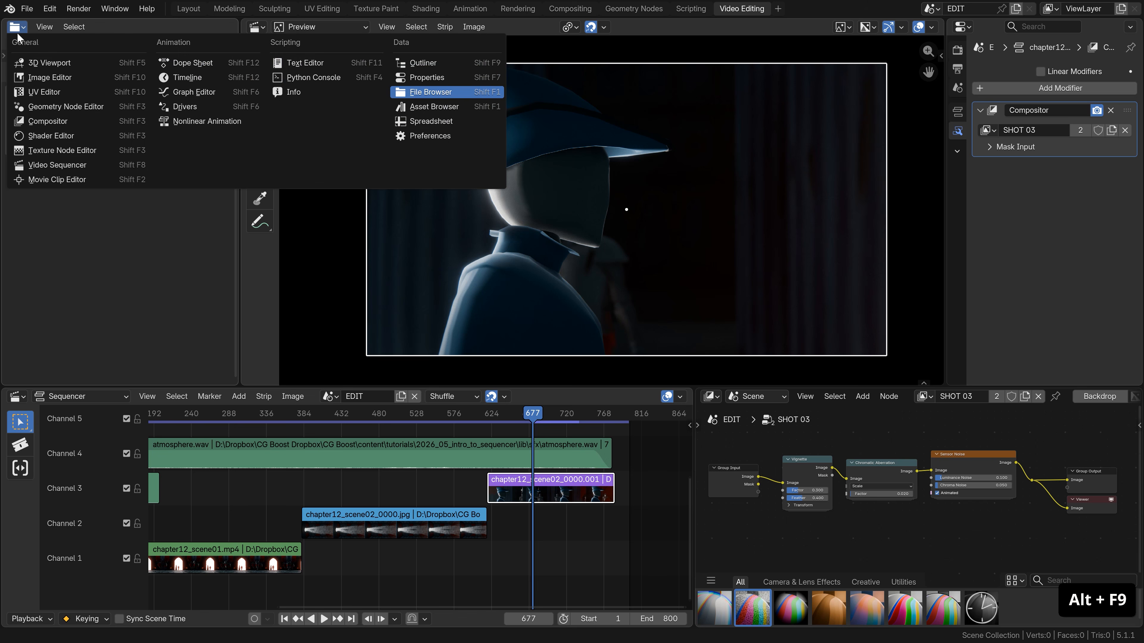
pyautogui.click(48, 161)
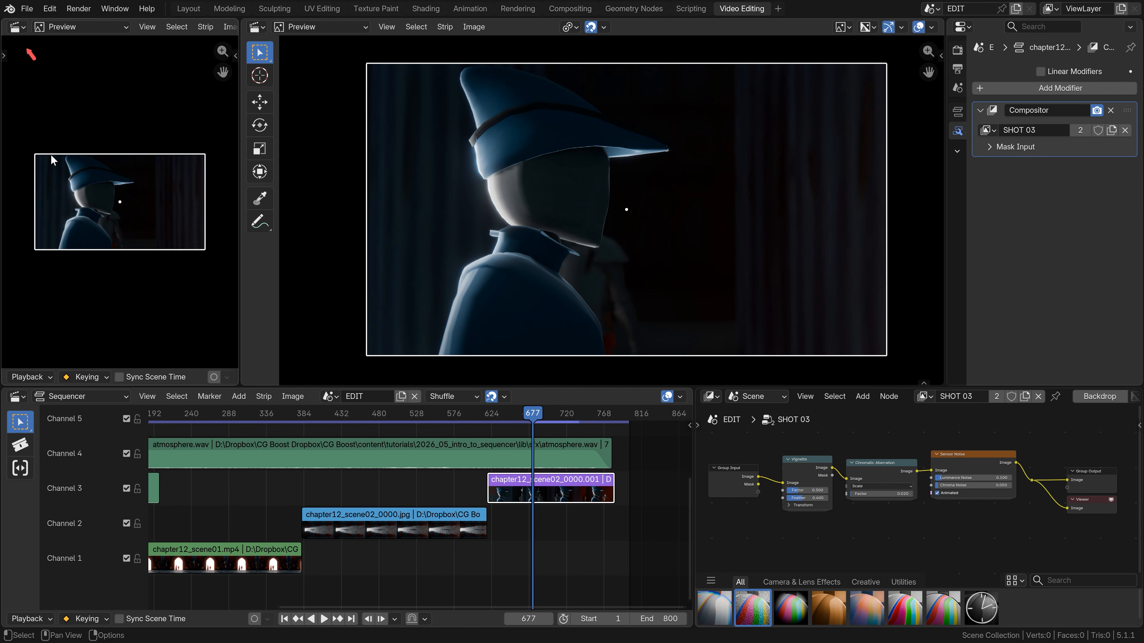
pyautogui.scroll(-5, 140, 33)
pyautogui.click(138, 27)
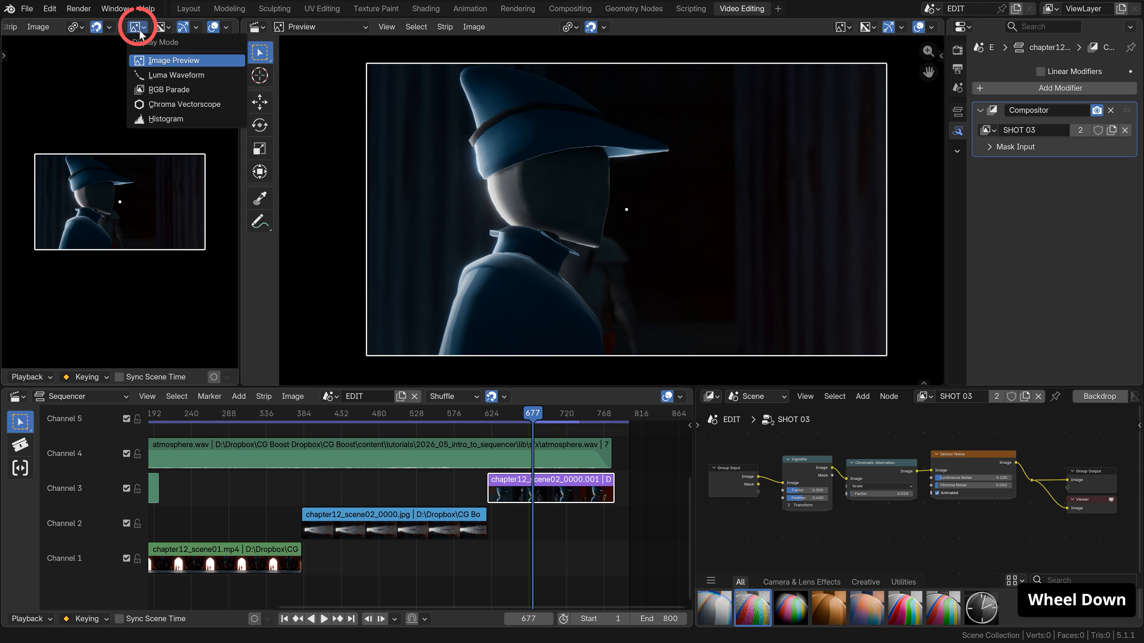
pyautogui.click(156, 76)
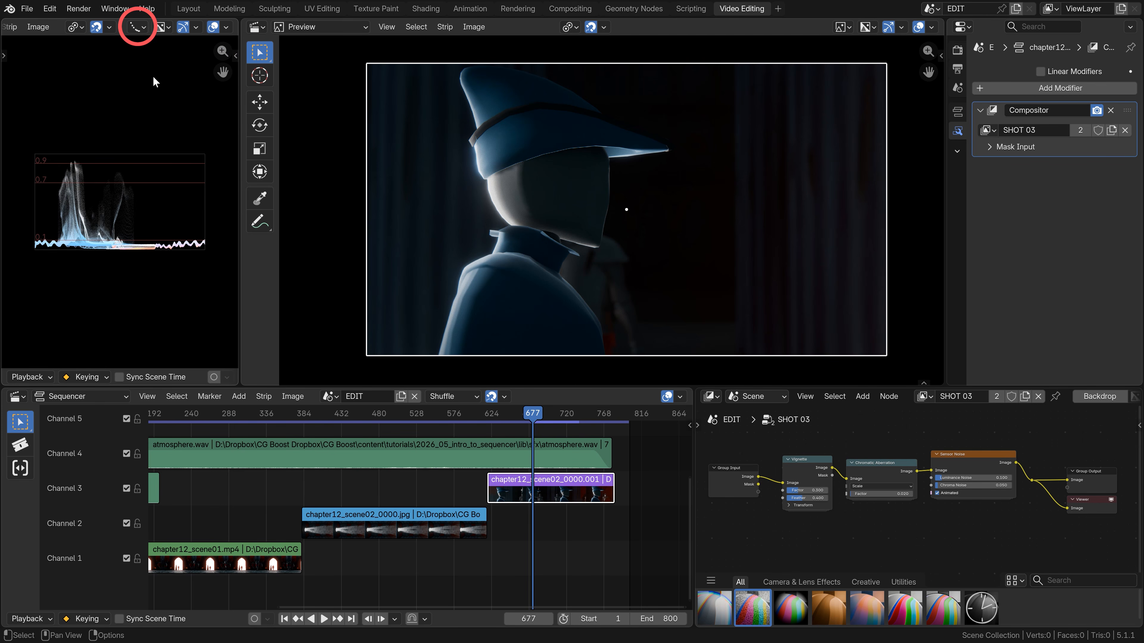
# - View the current frame's RGB Parade, Chroma Vectorscope and Histogram in the smaller preview area
pyautogui.scroll(2, 153, 84)
pyautogui.click(137, 27)
pyautogui.click(150, 91)
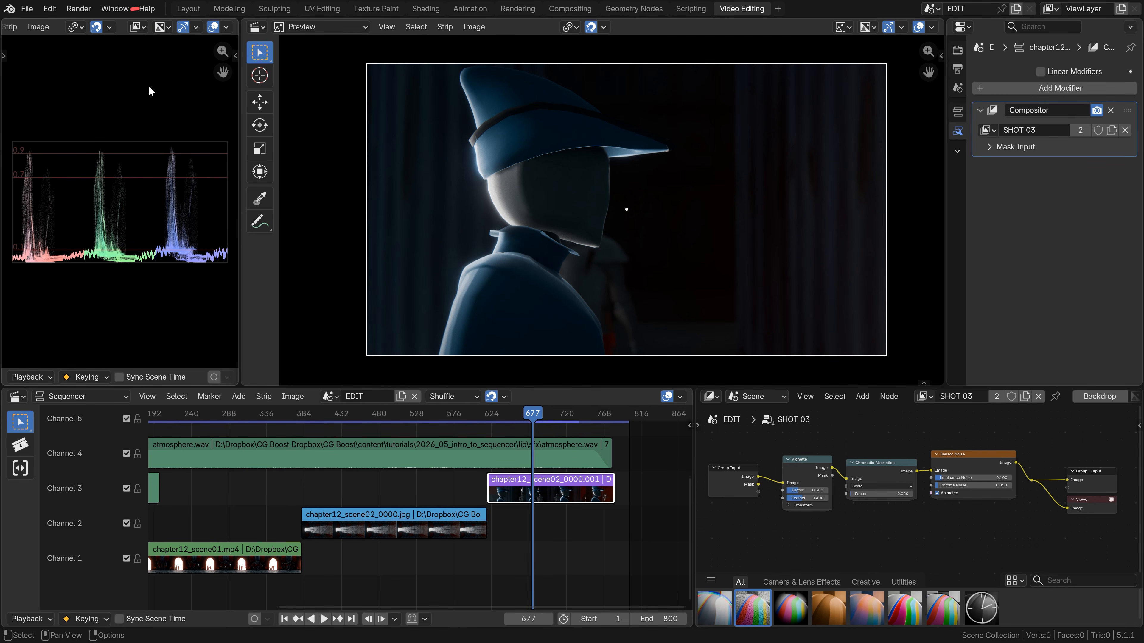
pyautogui.click(138, 27)
pyautogui.click(156, 107)
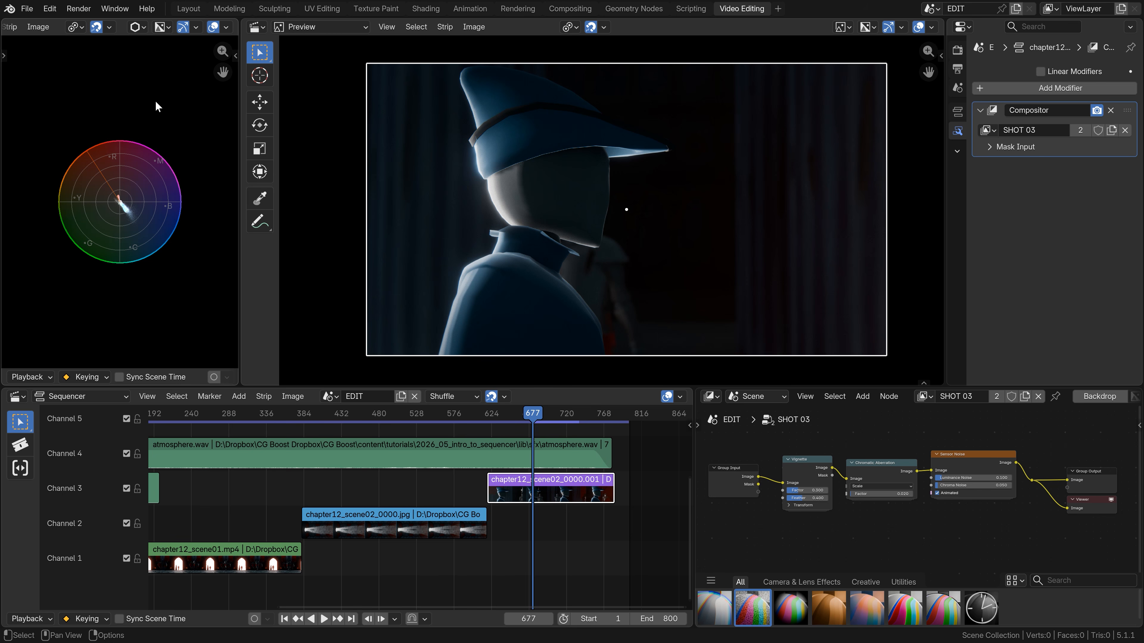
pyautogui.click(137, 28)
pyautogui.click(154, 120)
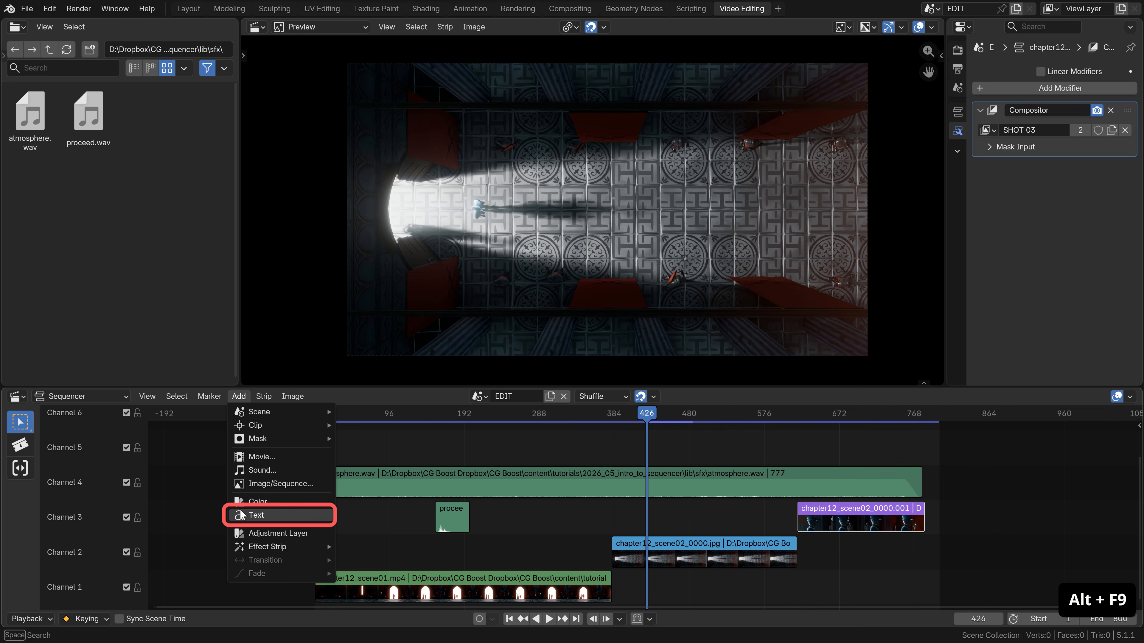
# - Add a text strip on channel 5 at the playhead and set its font to Agency FB Bold
pyautogui.click(242, 515)
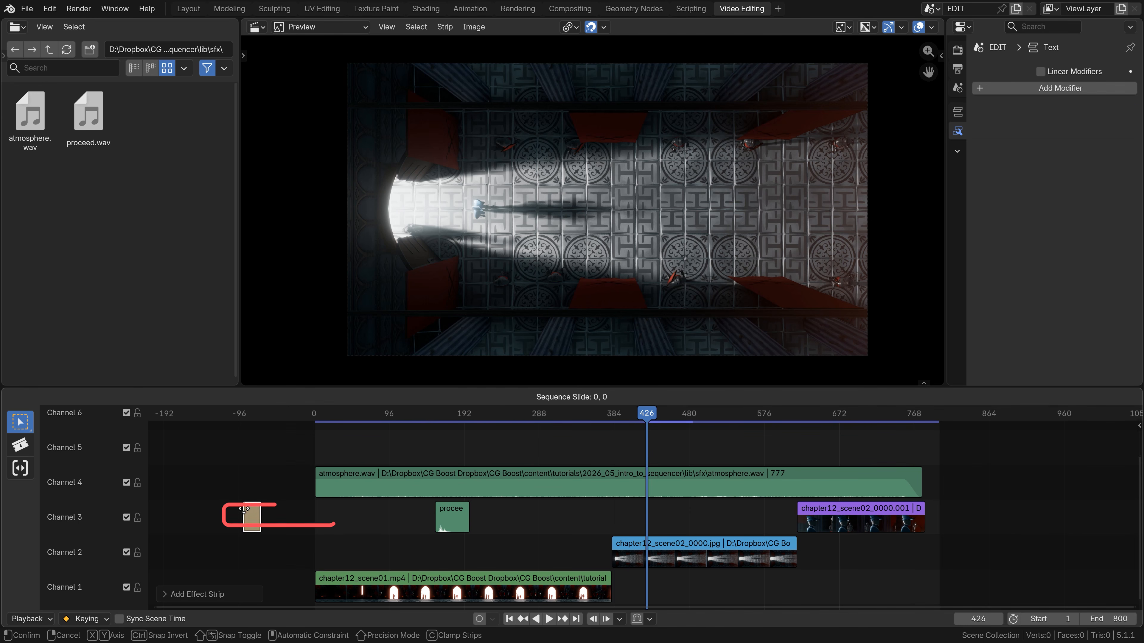
pyautogui.click(639, 451)
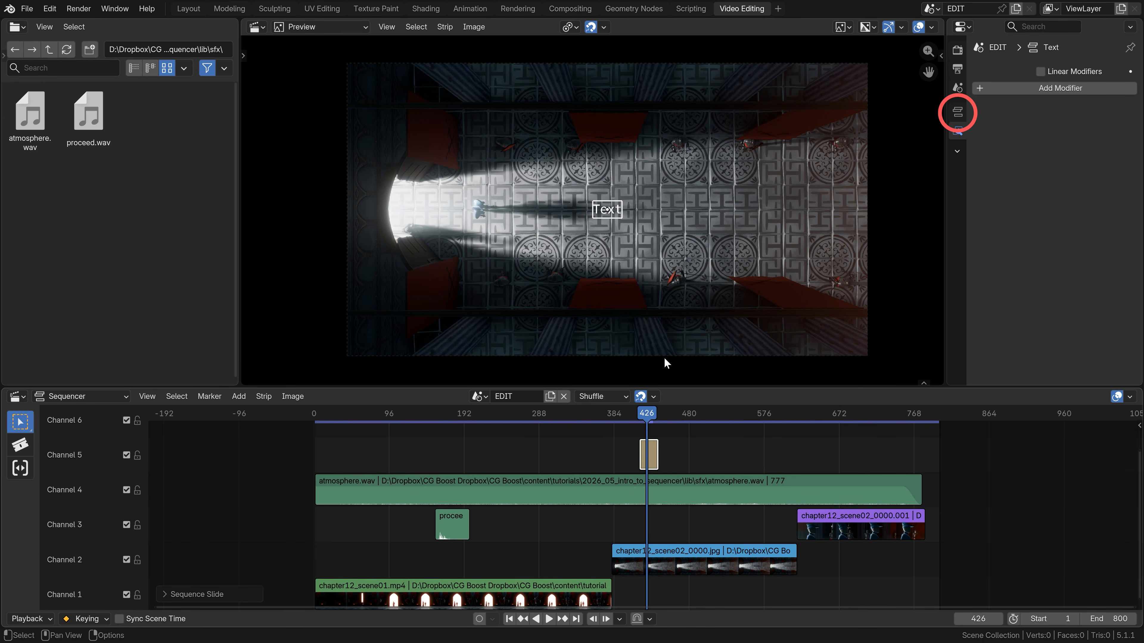
pyautogui.click(958, 112)
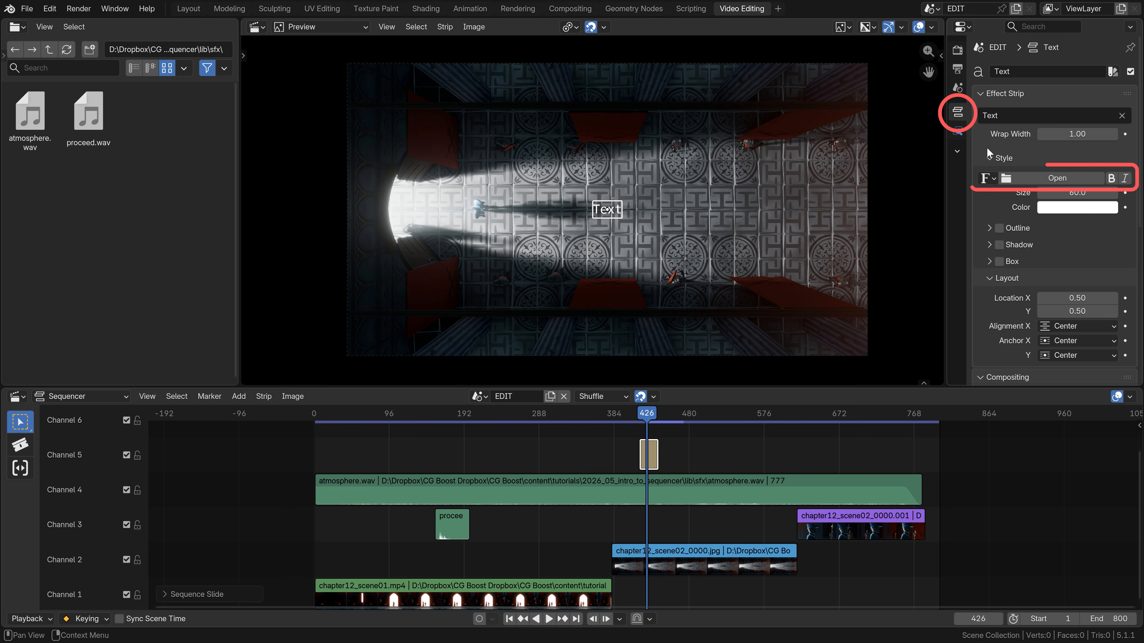
pyautogui.click(1035, 178)
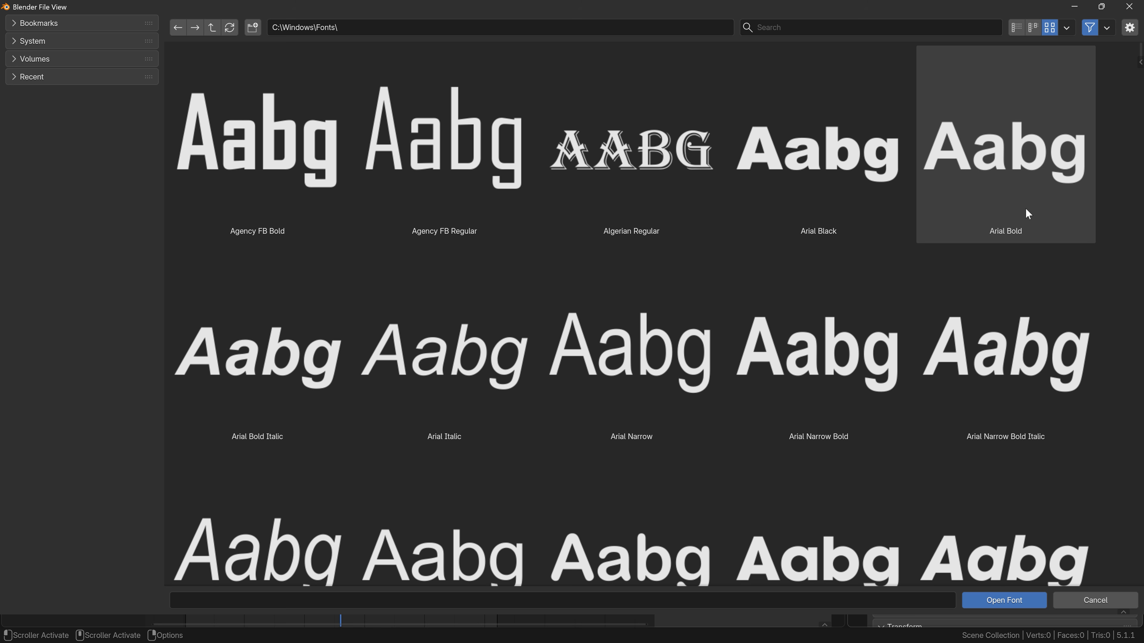
pyautogui.doubleClick(260, 97)
pyautogui.scroll(4, 785, 261)
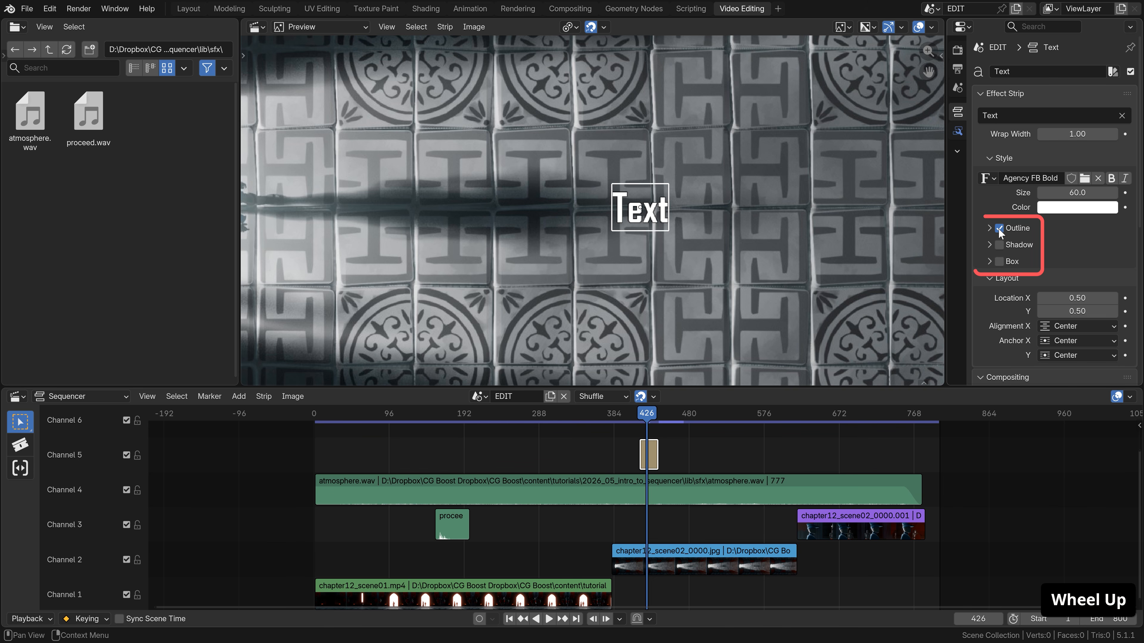
# - Try out the Outline, Shadow and Box options on the text and turn all three off again
pyautogui.click(1000, 261)
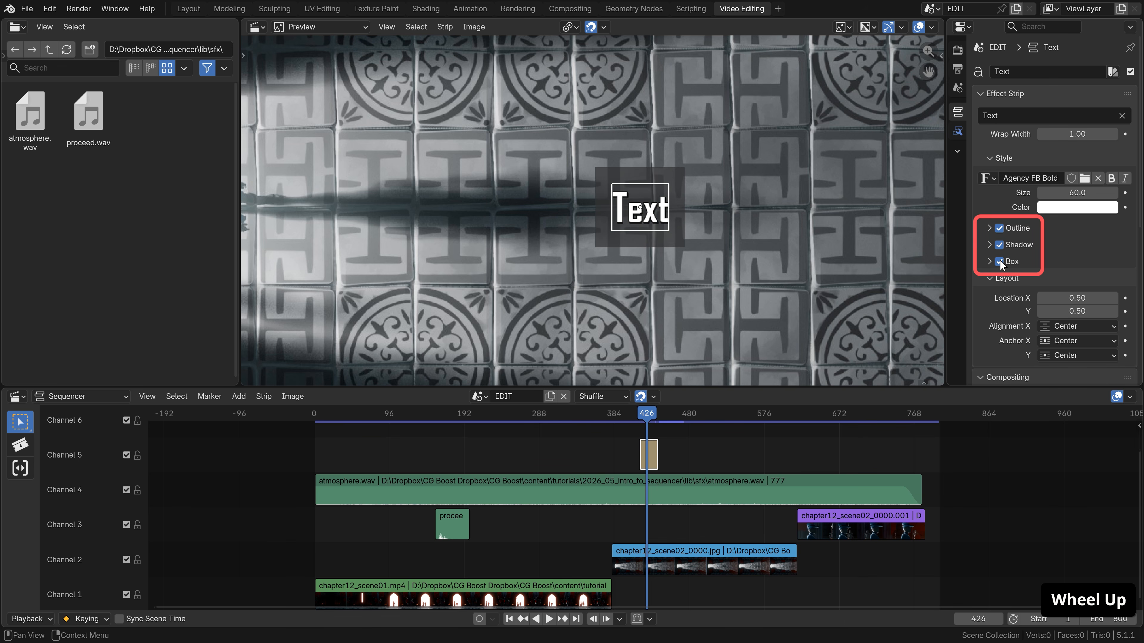
pyautogui.click(1001, 260)
pyautogui.click(1002, 244)
pyautogui.click(1000, 229)
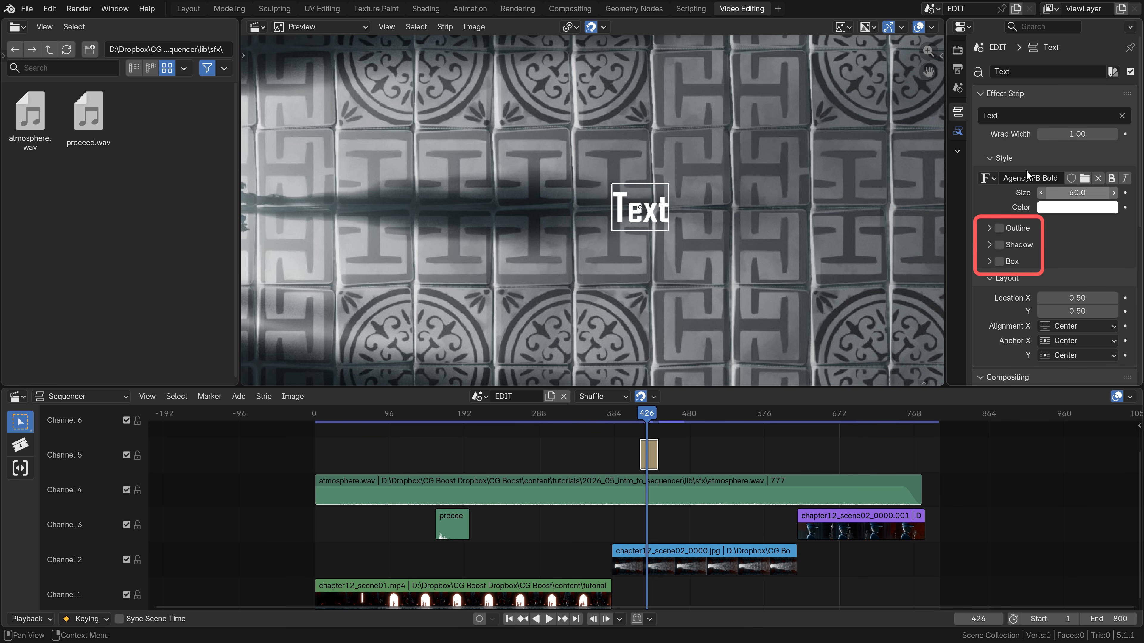
# - Change the text to "Awesome Text" with size 107.6 and a yellow-orange color
pyautogui.click(1054, 116)
pyautogui.write('Awesome Text')
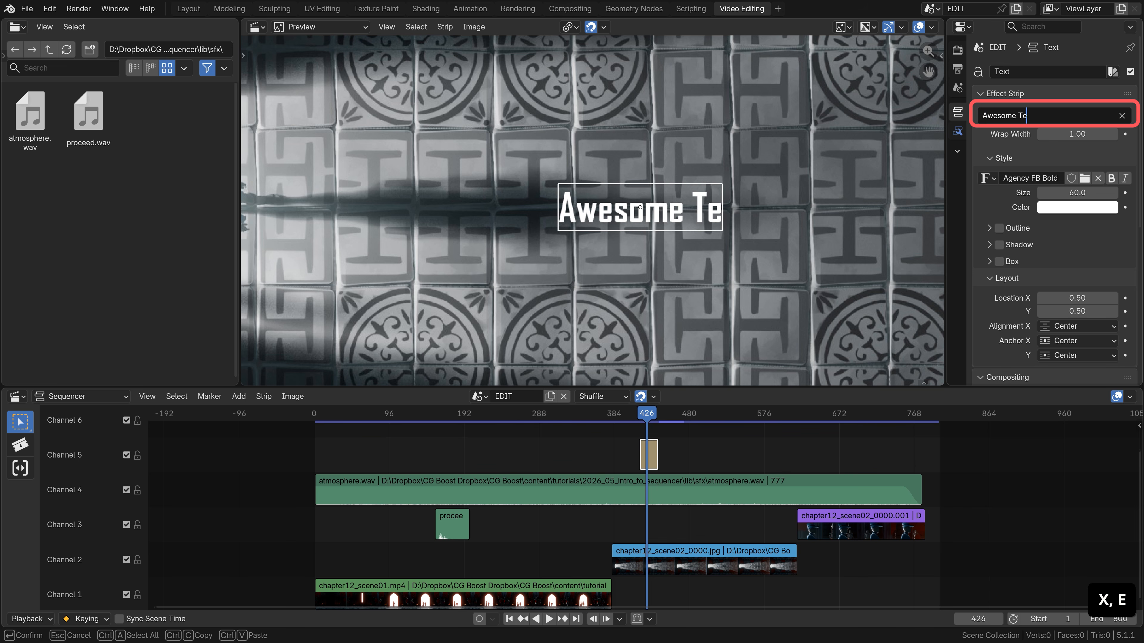
pyautogui.press('Return')
pyautogui.moveTo(1066, 194); pyautogui.dragTo(1099, 193)
pyautogui.click(1064, 208)
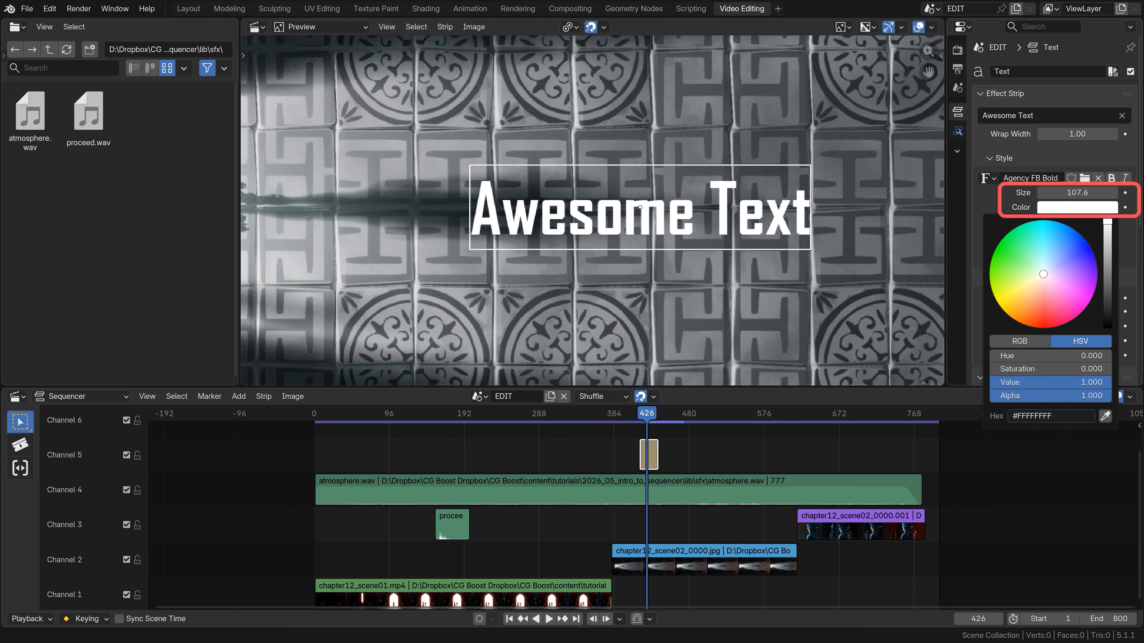
pyautogui.moveTo(1027, 293); pyautogui.dragTo(1015, 303)
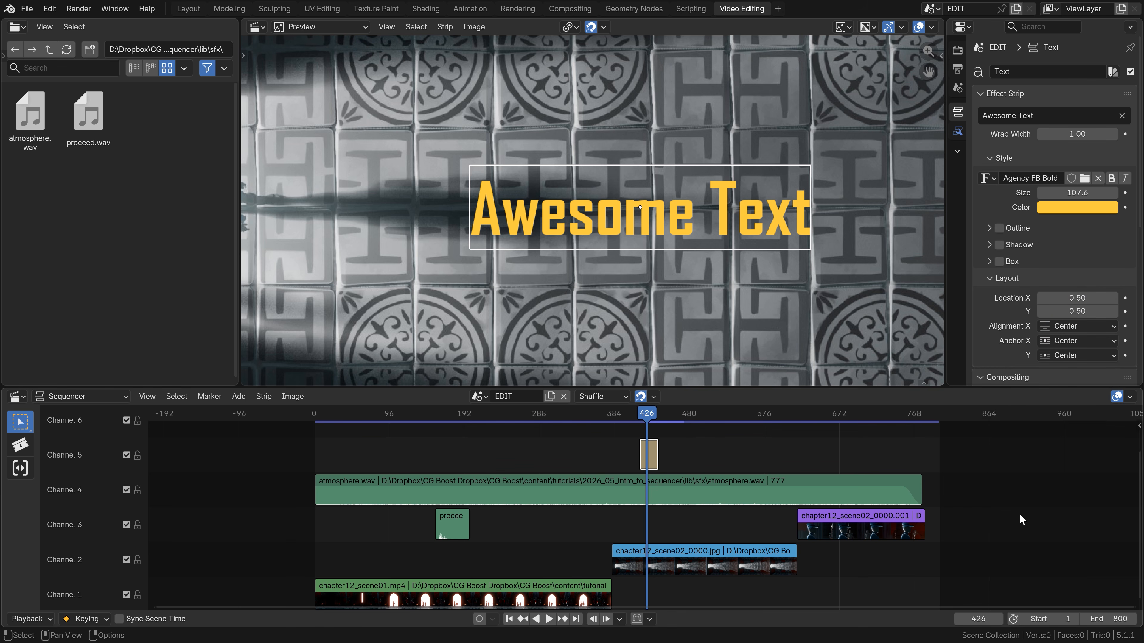
# - Add a modifier to the text strip and adjust its setting
pyautogui.click(958, 131)
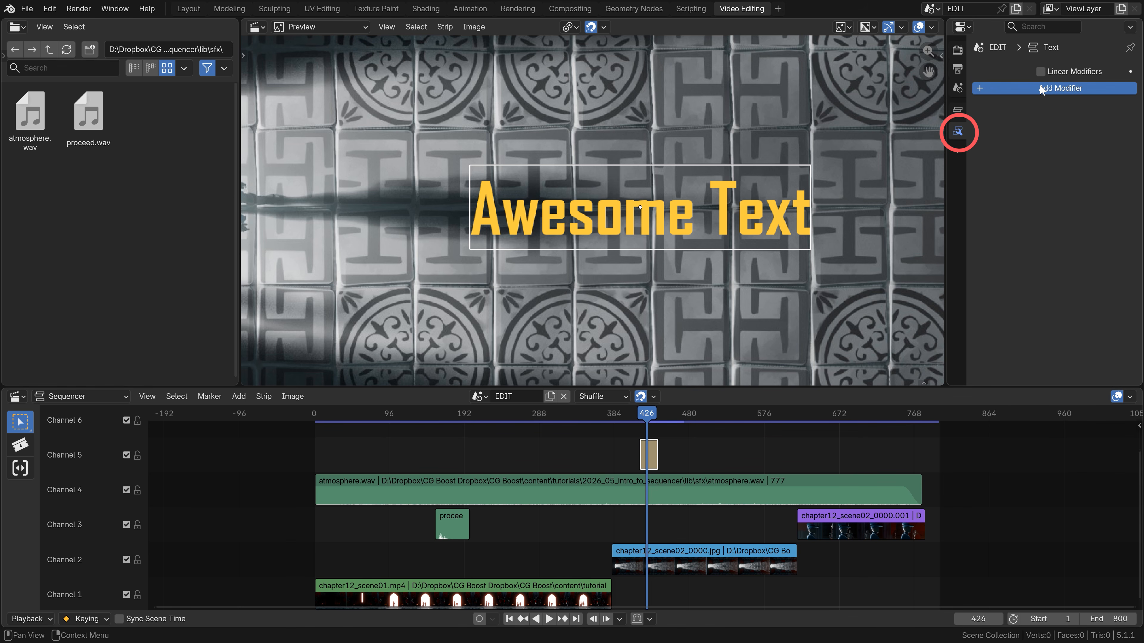
pyautogui.click(1063, 85)
pyautogui.click(1060, 90)
pyautogui.moveTo(1077, 131); pyautogui.dragTo(1049, 130)
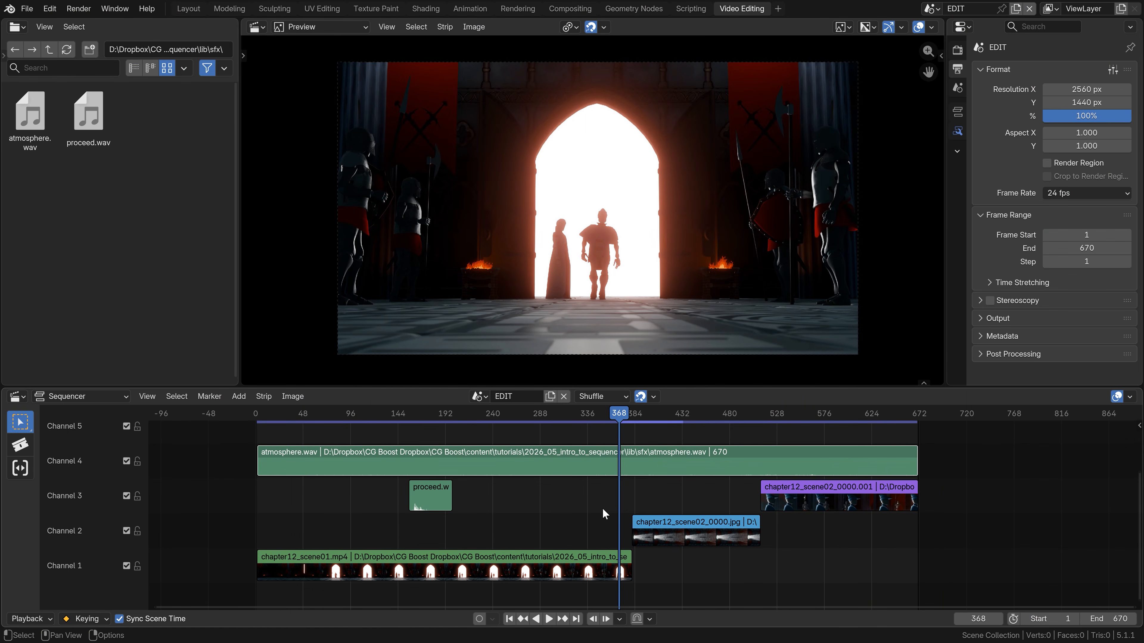
# - Move the playhead to frame 537 and set the output media type to Video
pyautogui.moveTo(620, 419); pyautogui.dragTo(786, 427)
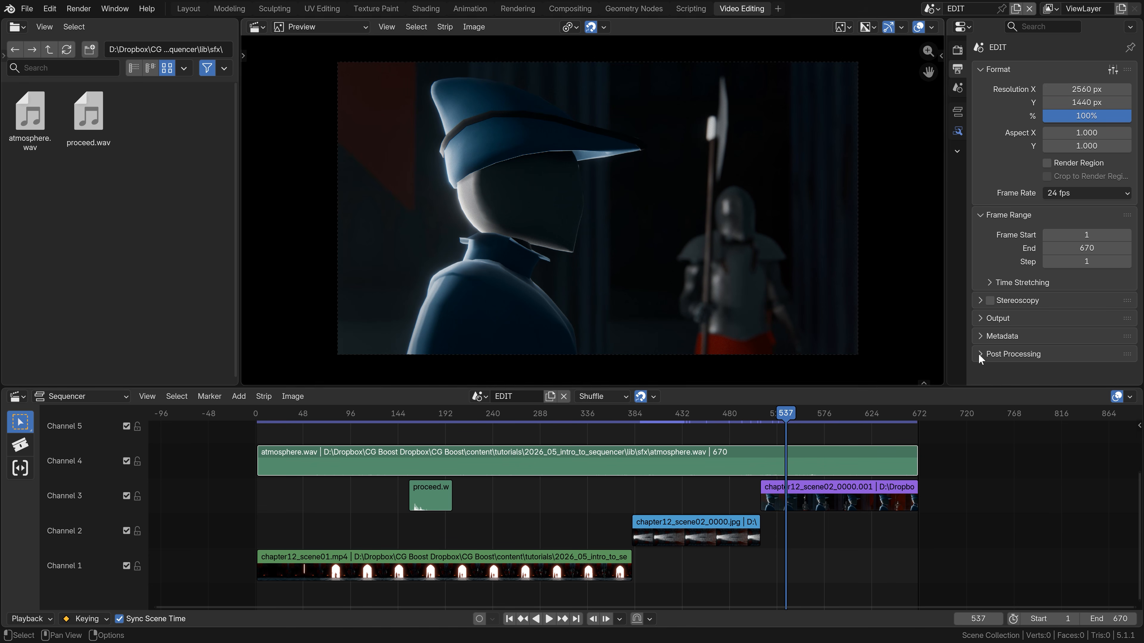
pyautogui.click(1006, 318)
pyautogui.scroll(-8, 1001, 322)
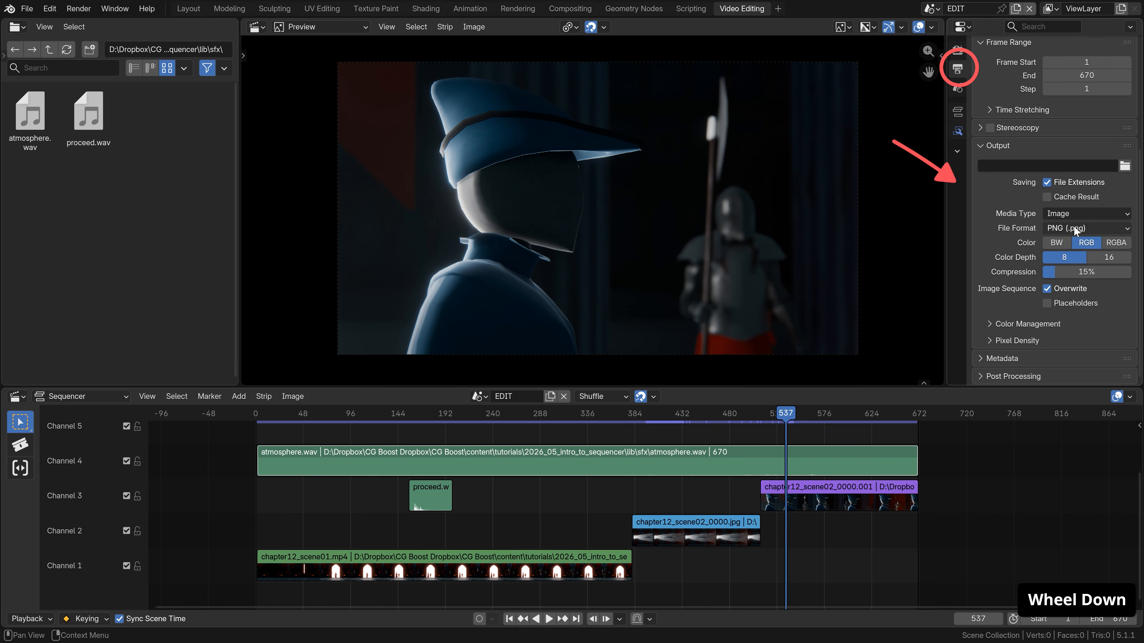
pyautogui.click(1084, 212)
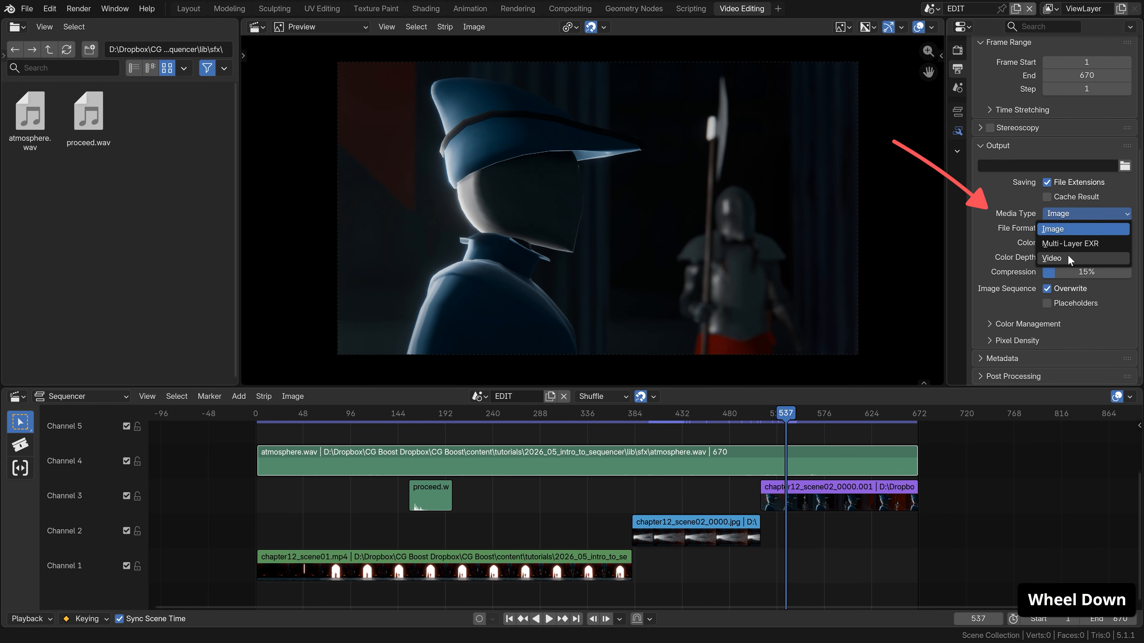
pyautogui.click(1068, 255)
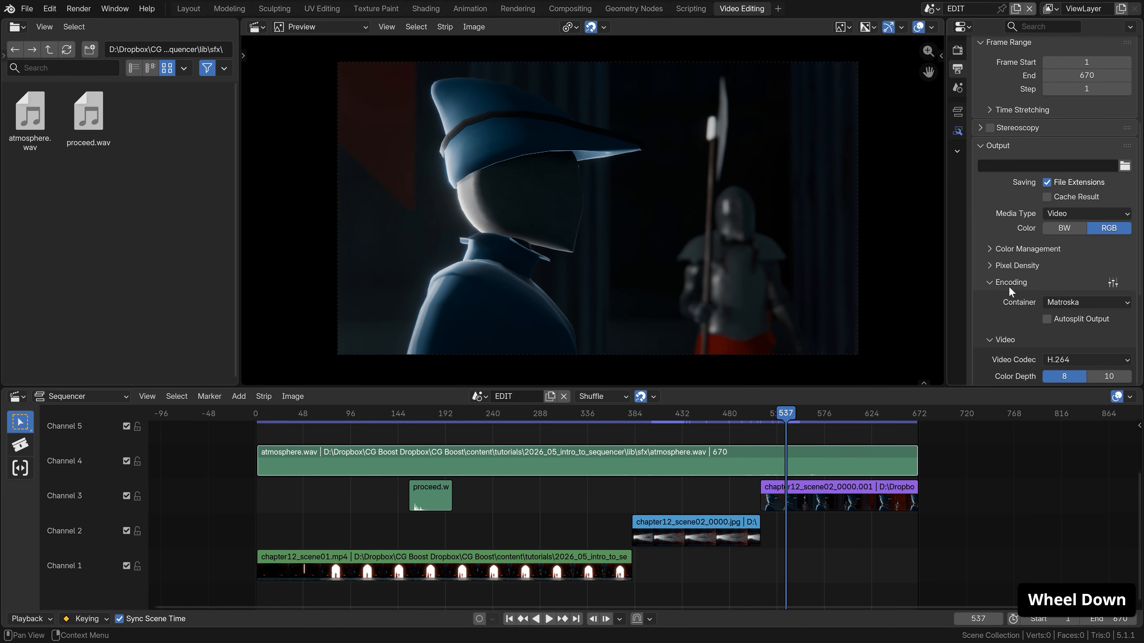
# - Set the encoding container to MPEG-4 and the audio codec to MP3
pyautogui.scroll(-6, 1032, 271)
pyautogui.click(1076, 167)
pyautogui.click(1077, 183)
pyautogui.scroll(-1, 1048, 313)
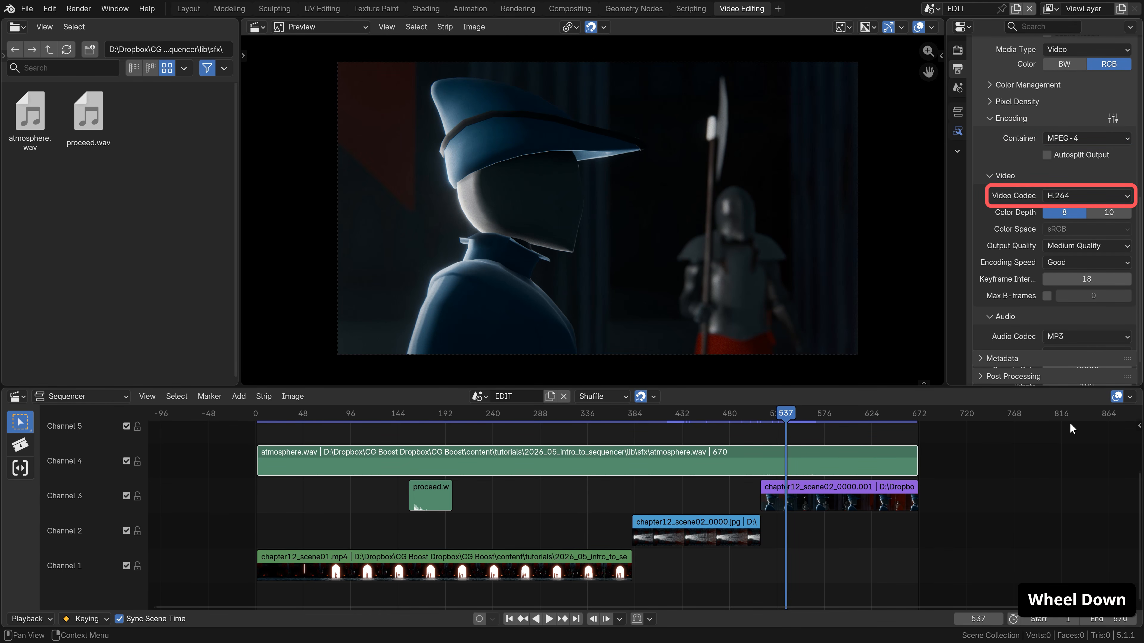
pyautogui.click(1067, 337)
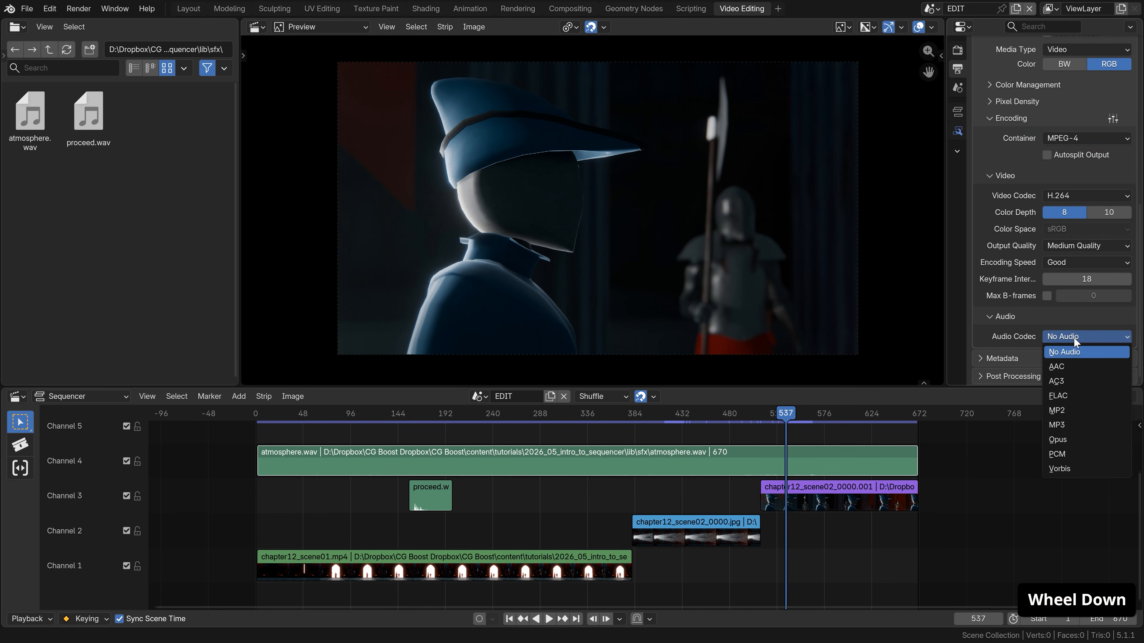
pyautogui.click(1070, 423)
# - Set the output file to "final" in the rend folder and render the sequencer animation
pyautogui.scroll(8, 1001, 292)
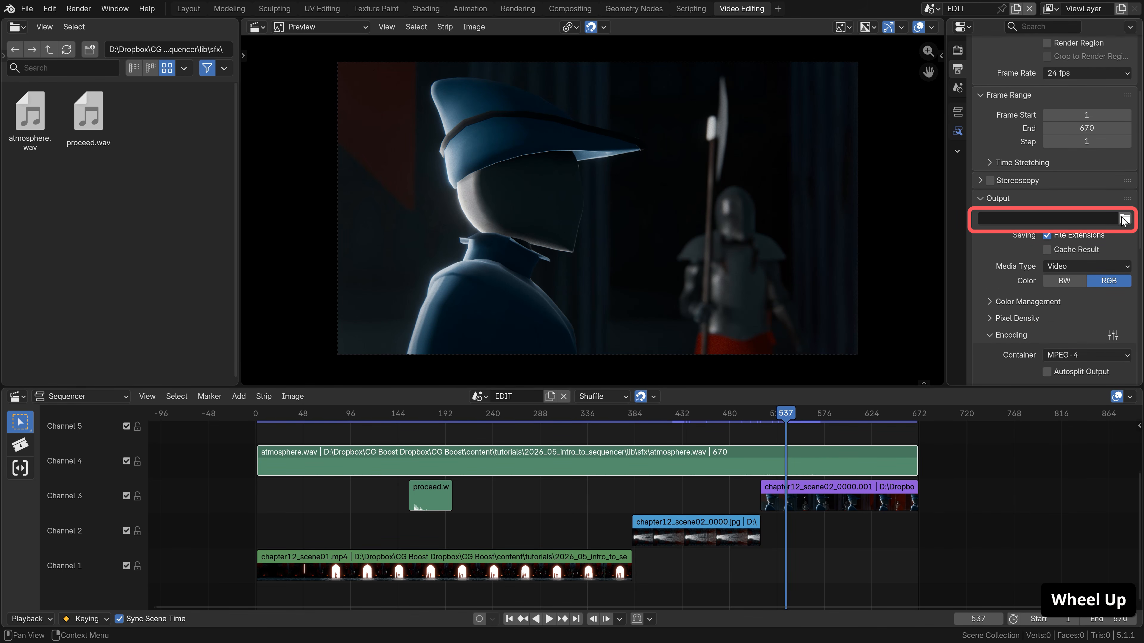
pyautogui.click(1125, 220)
pyautogui.click(434, 600)
pyautogui.write('fina')
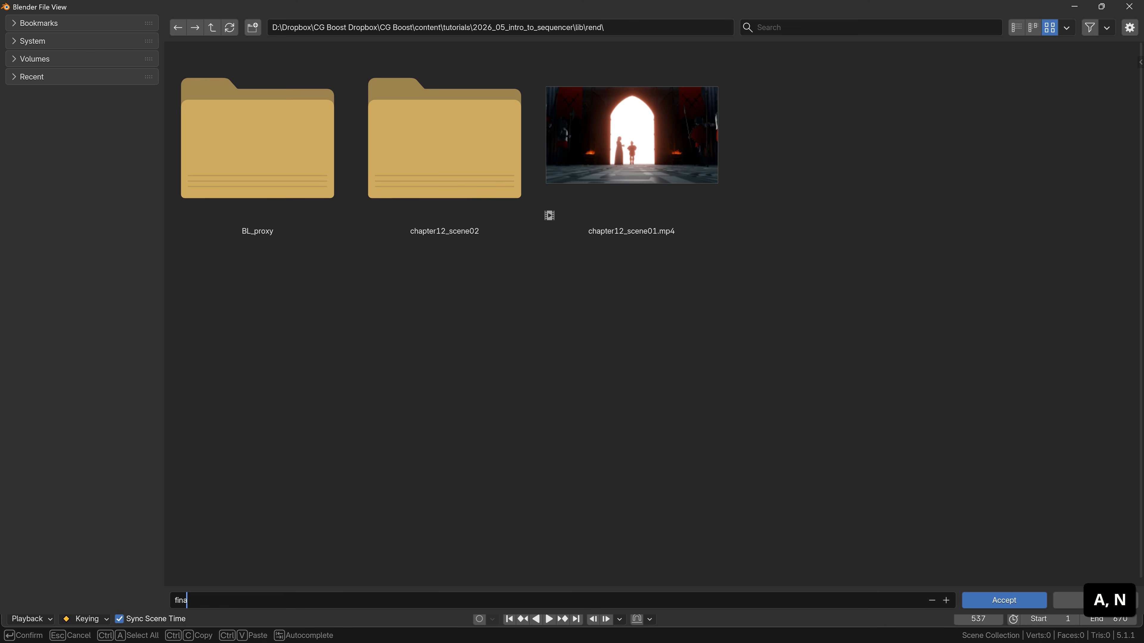
pyautogui.write('l')
pyautogui.press('Return')
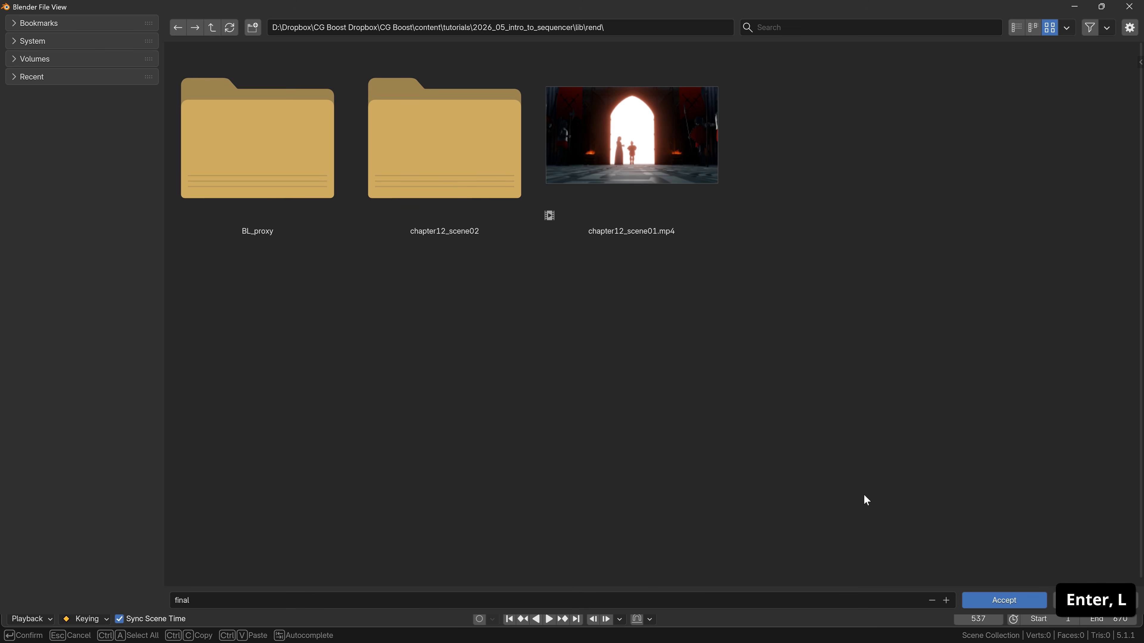
pyautogui.click(983, 601)
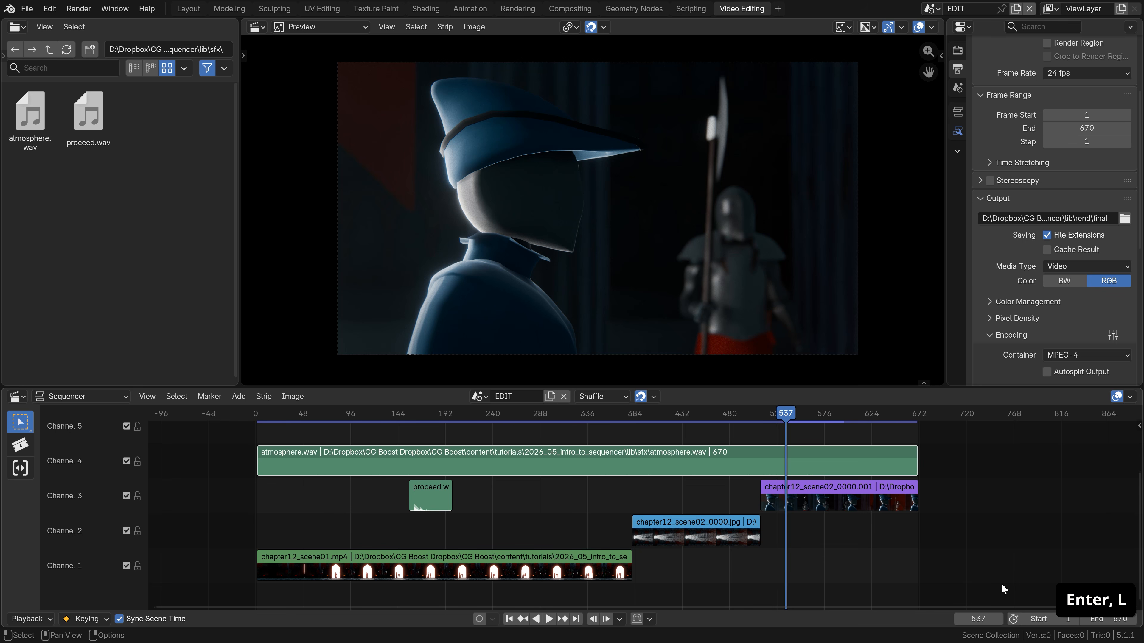
pyautogui.click(78, 9)
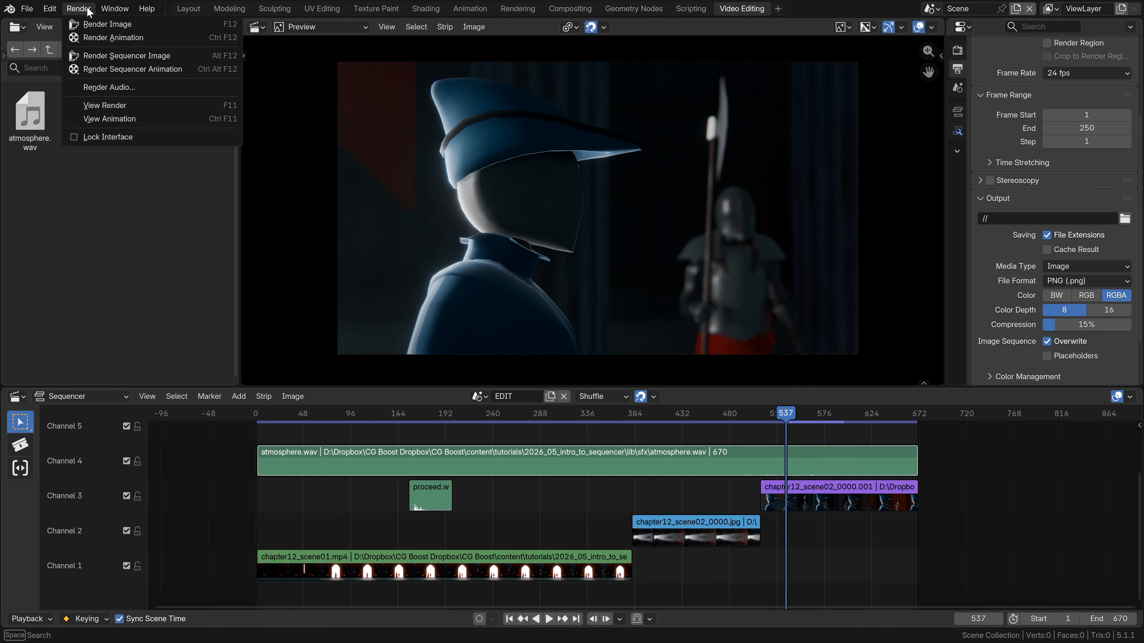
pyautogui.click(110, 69)
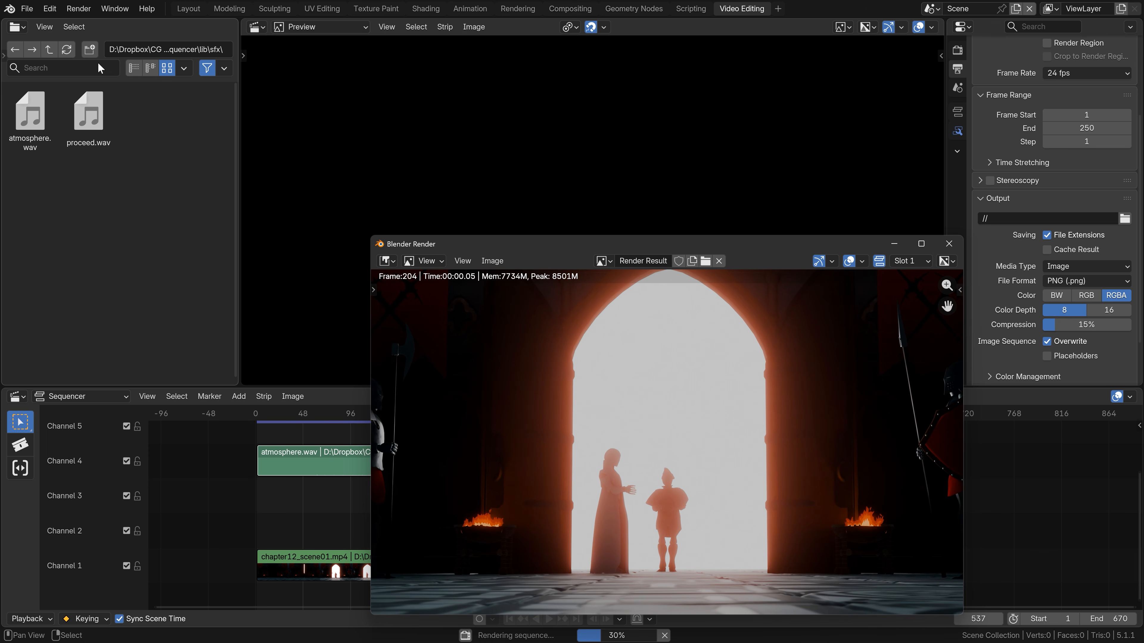
# - Reposition the selected glaive guard beside the throne along the Y, Z and X axes
pyautogui.press('g')
pyautogui.press('y')
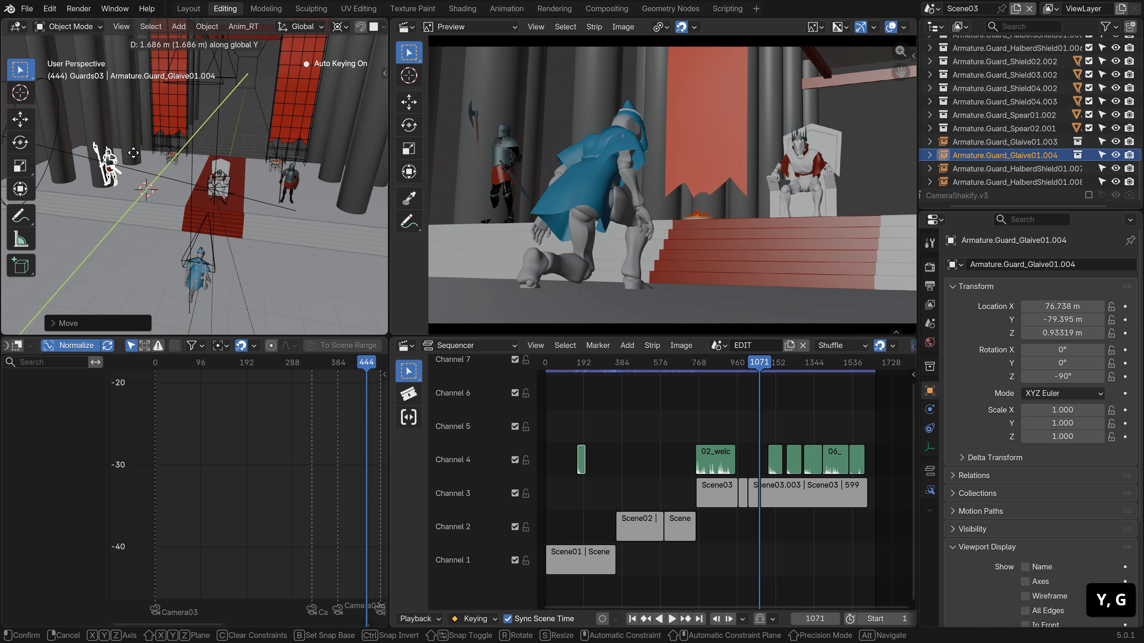
pyautogui.press('z')
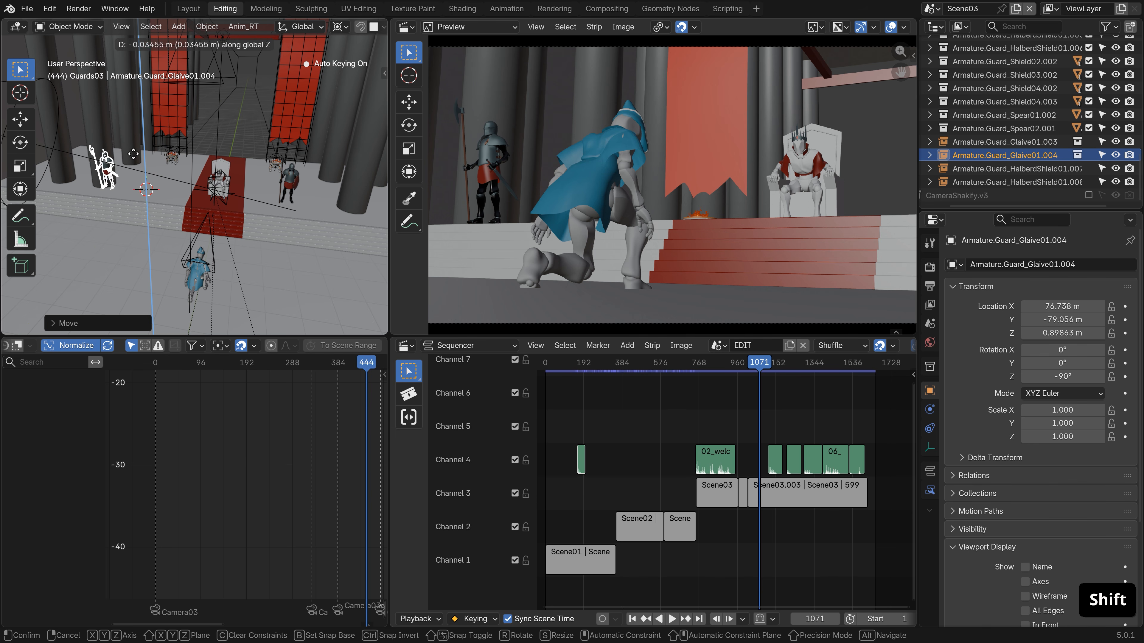
pyautogui.keyDown('shift'); pyautogui.click(241, 179); pyautogui.keyUp('shift')
pyautogui.press('g')
pyautogui.press('x')
pyautogui.click(250, 181)
# - Move the halberd-and-shield guard on the other side of the throne along the X and Y axes
pyautogui.click(288, 182)
pyautogui.scroll(1, 335, 218)
pyautogui.keyDown('shift'); pyautogui.moveTo(336, 219); pyautogui.dragTo(309, 228, button='middle'); pyautogui.keyUp('shift')
pyautogui.press('g')
pyautogui.press('x')
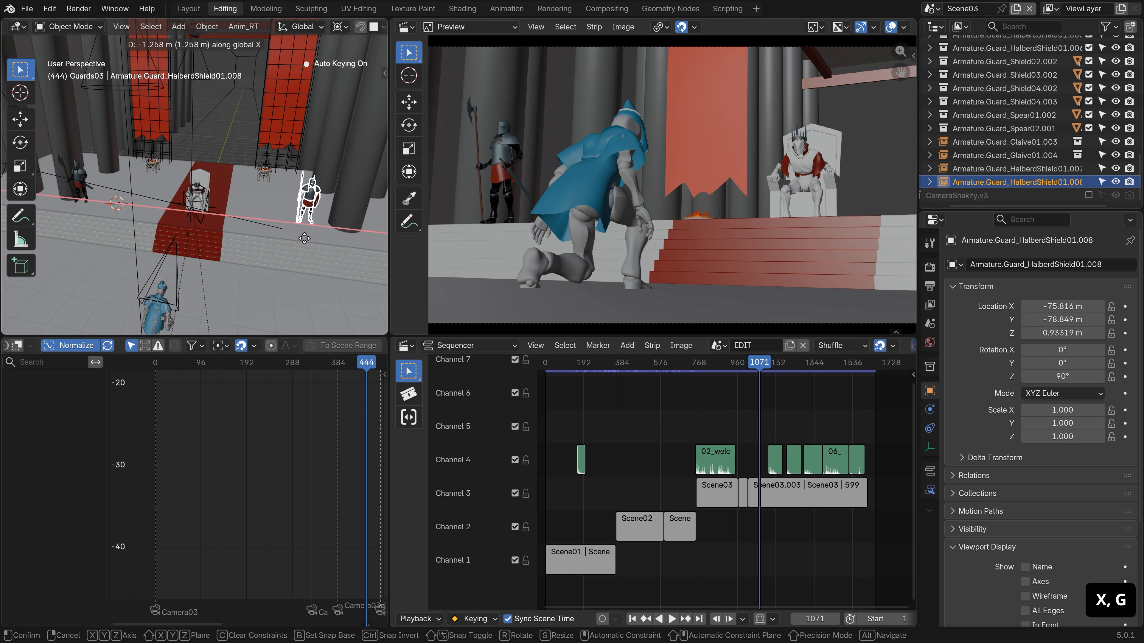
pyautogui.click(311, 237)
pyautogui.press('g')
pyautogui.press('y')
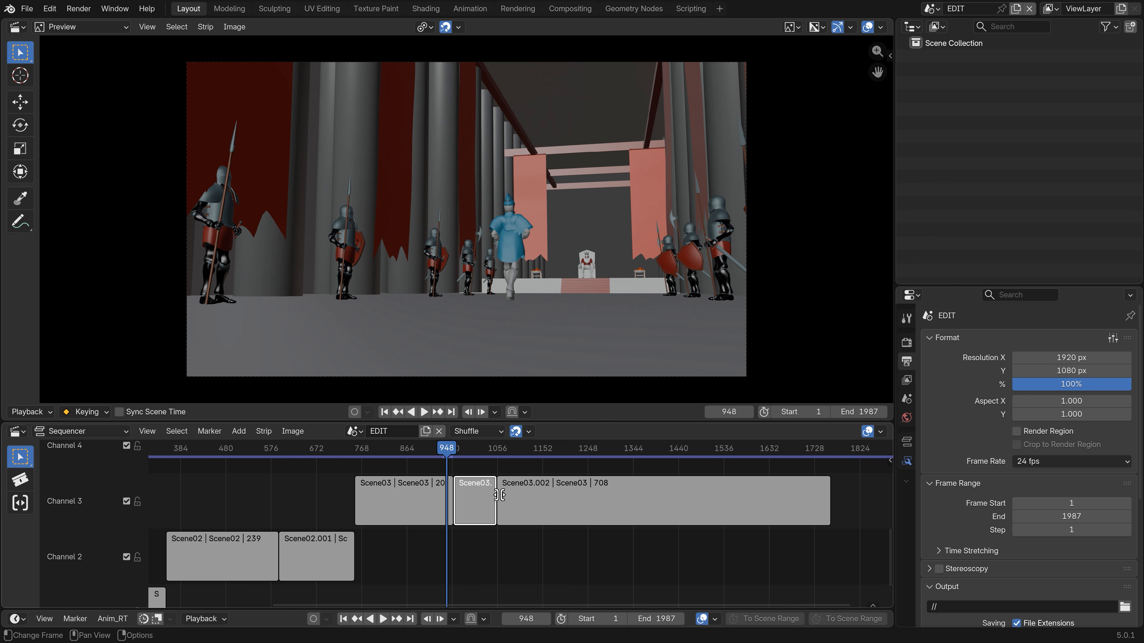
# - Adjust the cut between the short selected Scene03 strip and the Scene03.002 strip
pyautogui.moveTo(501, 496)
pyautogui.mouseDown()
pyautogui.moveTo(545, 497)
pyautogui.moveTo(503, 507)
pyautogui.mouseUp()
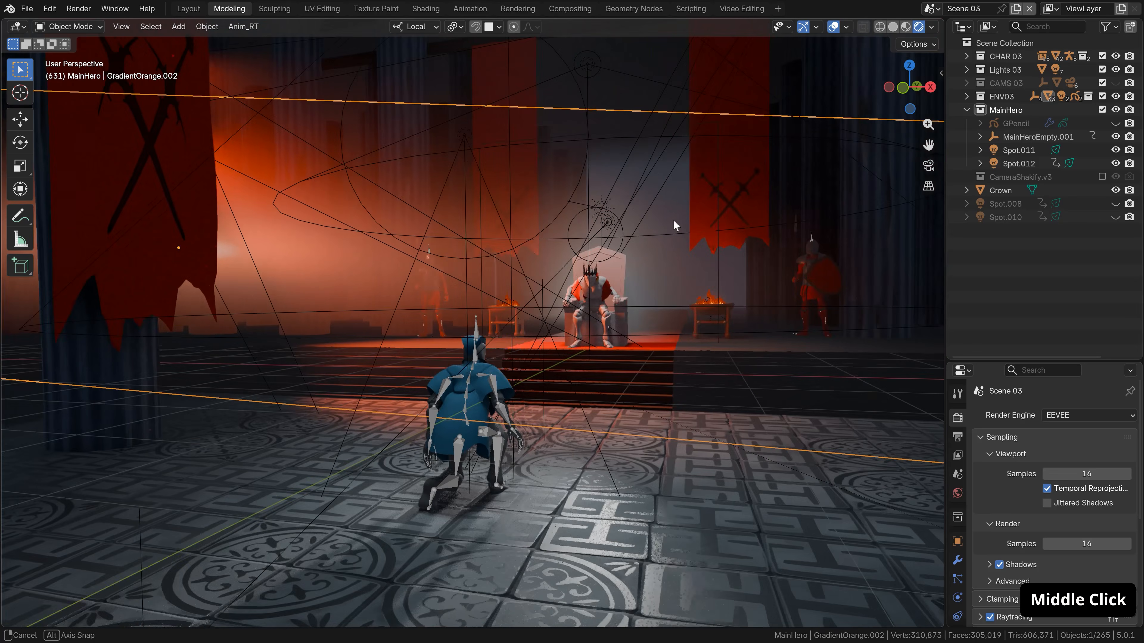
pyautogui.moveTo(673, 220); pyautogui.dragTo(641, 244, button='middle')
pyautogui.scroll(-5, 618, 399)
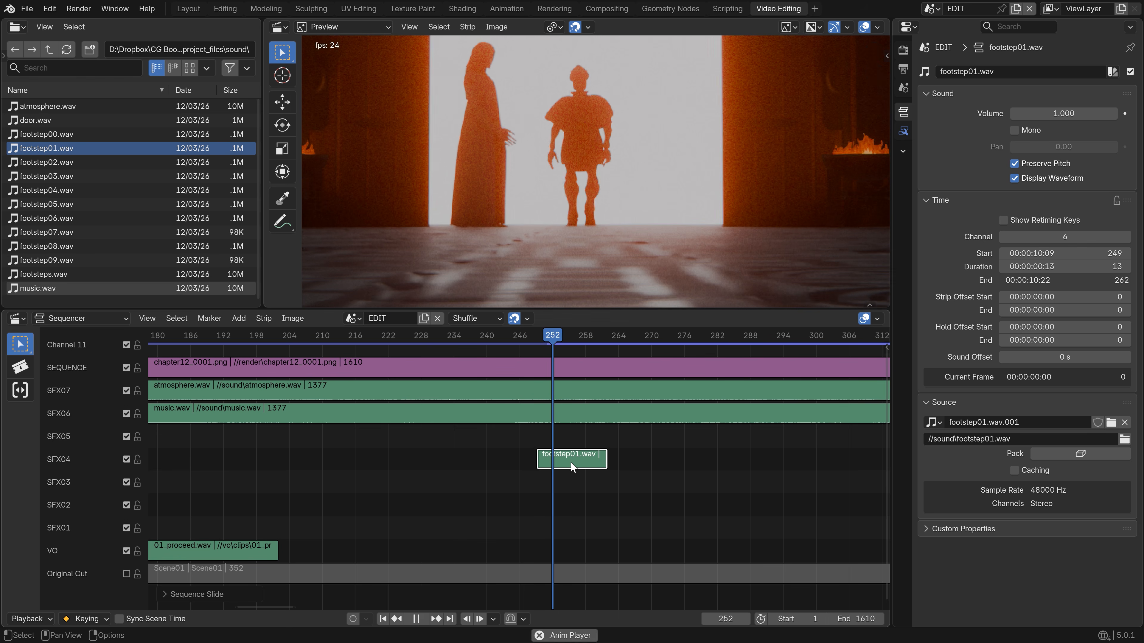
# - Add footstep02.wav on SFX05 at frame 264 and footstep03.wav on SFX04 near frame 285
pyautogui.moveTo(46, 162); pyautogui.dragTo(619, 437)
pyautogui.press('Right')
pyautogui.press('Right')
pyautogui.press('Right')
pyautogui.press('Right')
pyautogui.press('Right')
pyautogui.press('Right')
pyautogui.press('Right')
pyautogui.press('Right')
pyautogui.press('Right')
pyautogui.press('Right')
pyautogui.press('Right')
pyautogui.press('Right')
pyautogui.press('Right')
pyautogui.press('Right')
pyautogui.press('Right')
pyautogui.press('Right')
pyautogui.press('Right')
pyautogui.press('Right')
pyautogui.press('Right')
pyautogui.press('Right')
pyautogui.moveTo(47, 176); pyautogui.dragTo(732, 466)
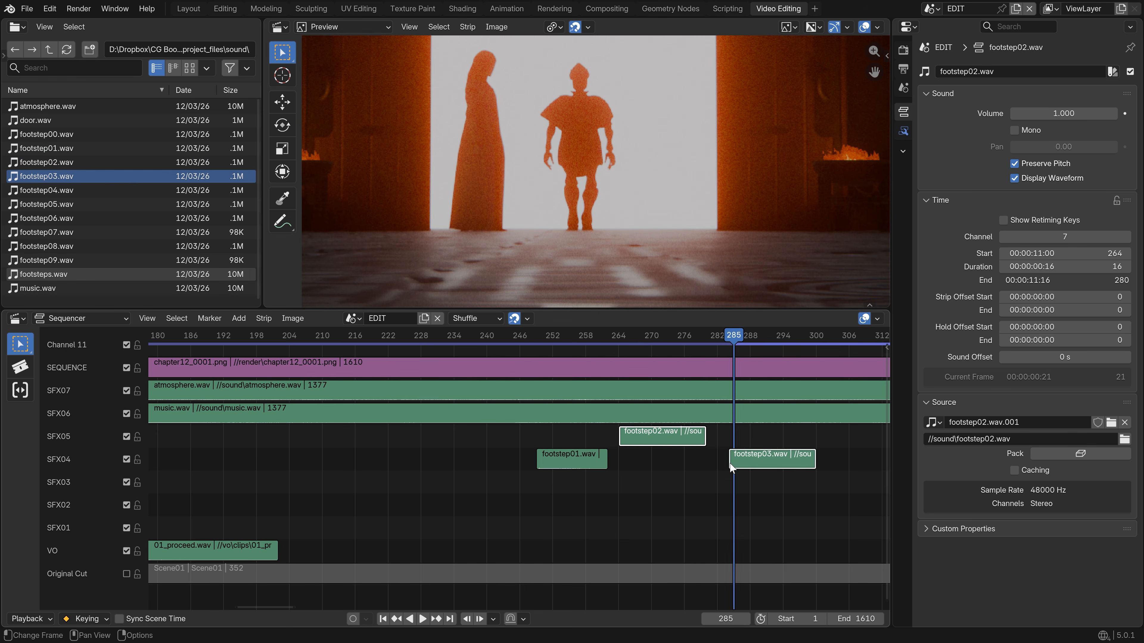
# - Add footstep04.wav on SFX05 at frame 301 and move the playhead back to just before footstep01.wav
pyautogui.moveTo(733, 466); pyautogui.dragTo(481, 463, button='middle')
pyautogui.moveTo(47, 190); pyautogui.dragTo(591, 434)
pyautogui.moveTo(566, 337); pyautogui.dragTo(277, 334)
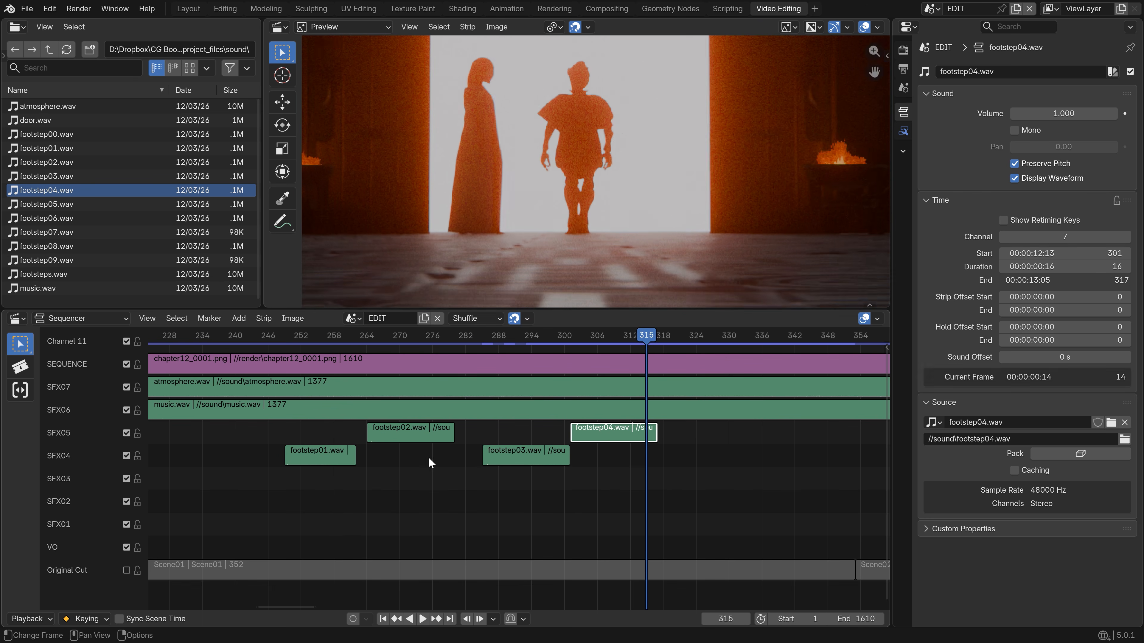